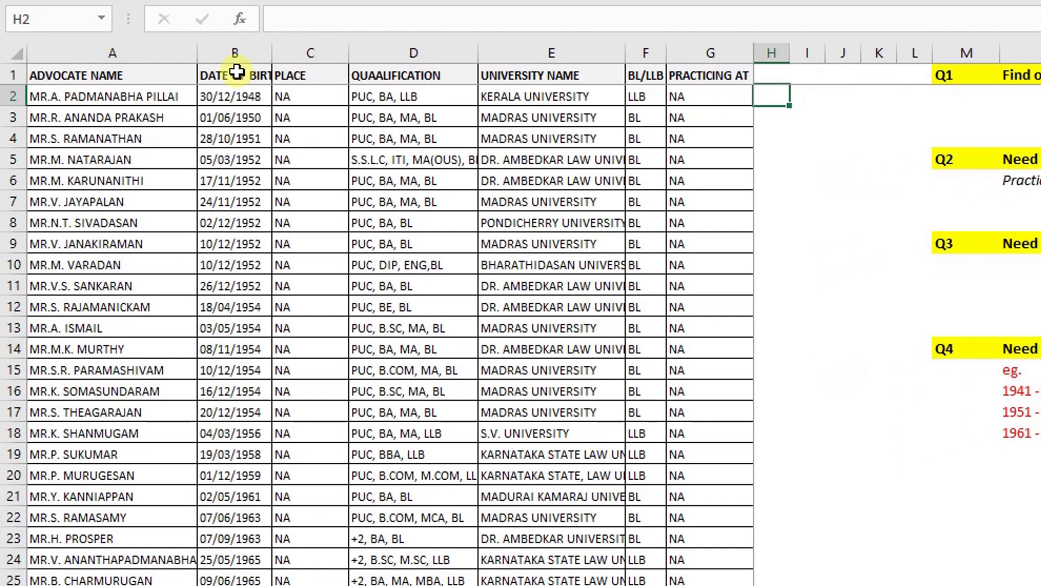
Step: Check the advocate list's last row and its column headings, from DATE OF BIRTH to PRACTICING AT
click(302, 52)
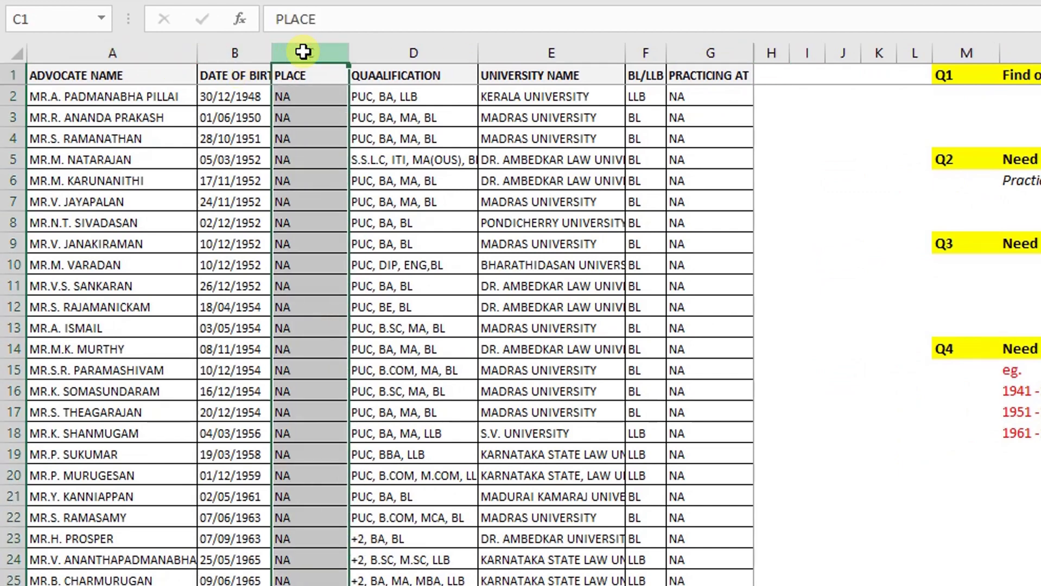
click(319, 153)
key(ctrl+Down)
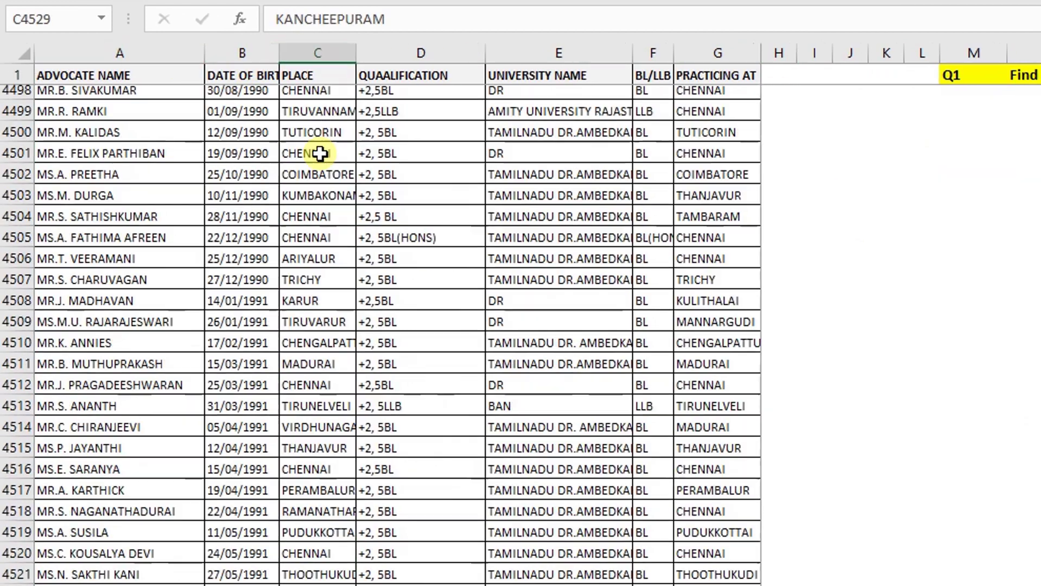
scroll(304, 470, up, 4)
scroll(304, 470, up, 7)
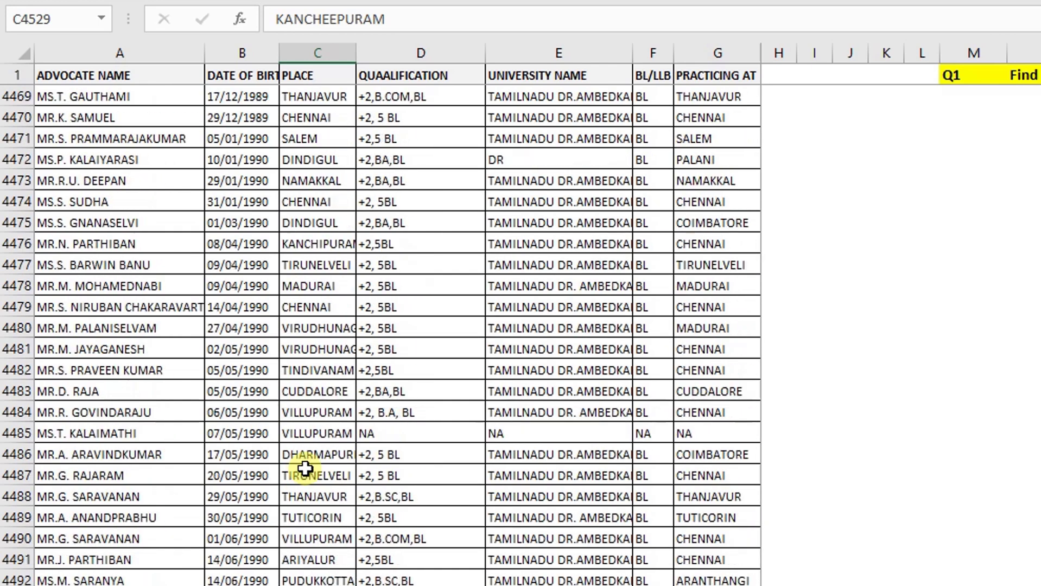
key(ctrl+Home)
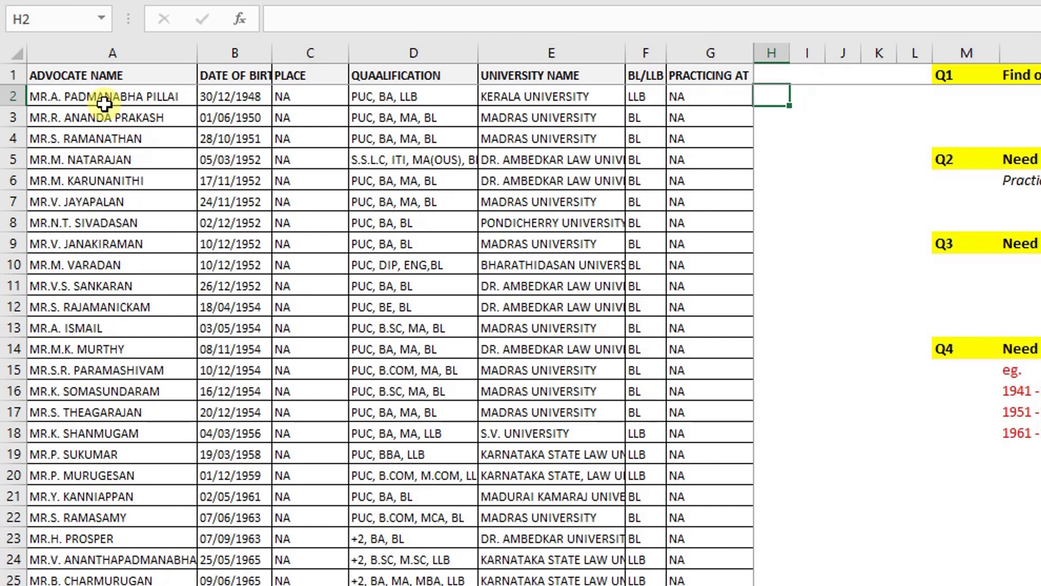
click(241, 79)
click(300, 78)
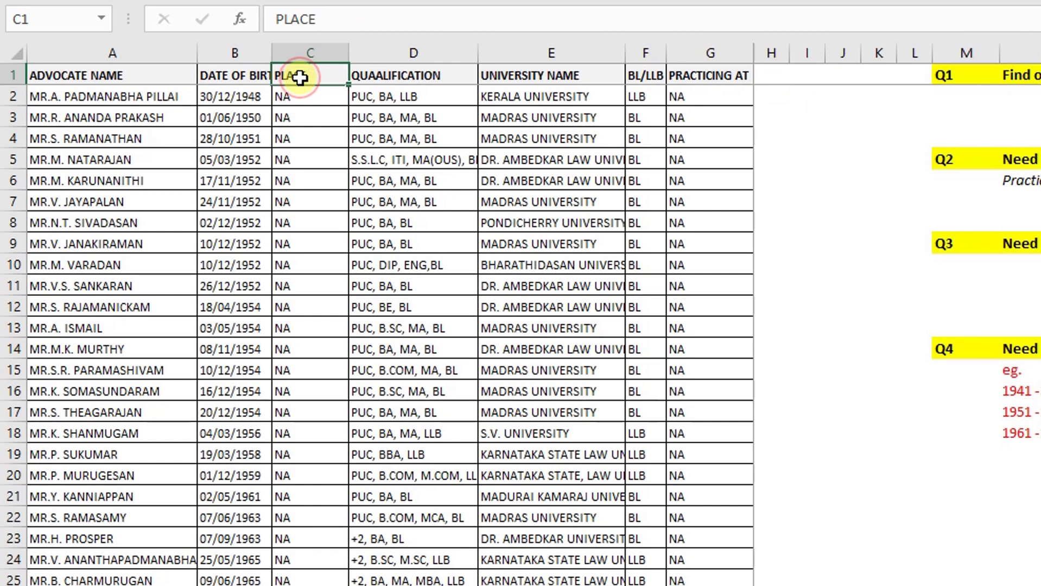
click(375, 78)
click(547, 76)
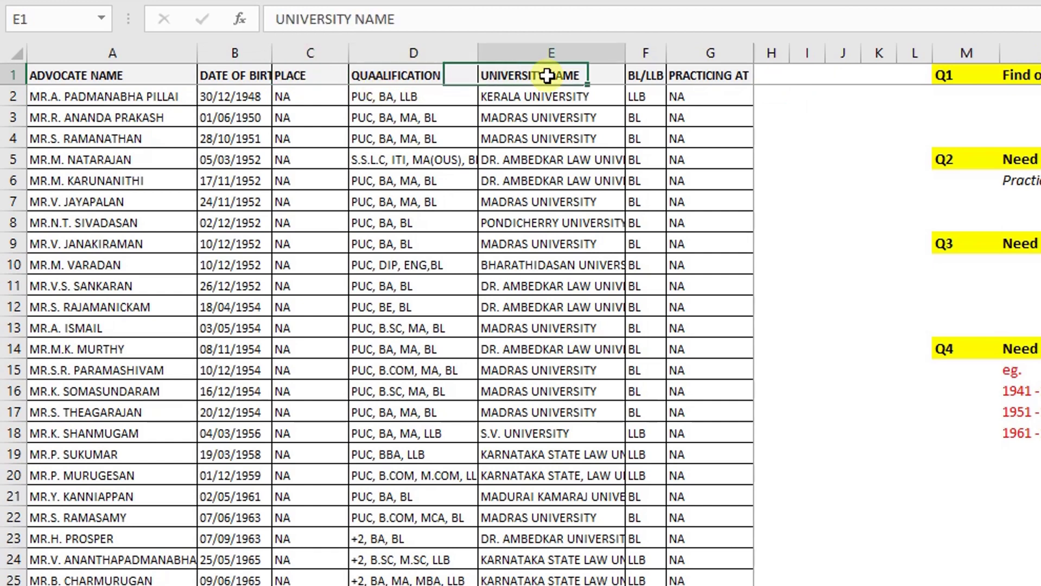
key(Right)
key(Right)
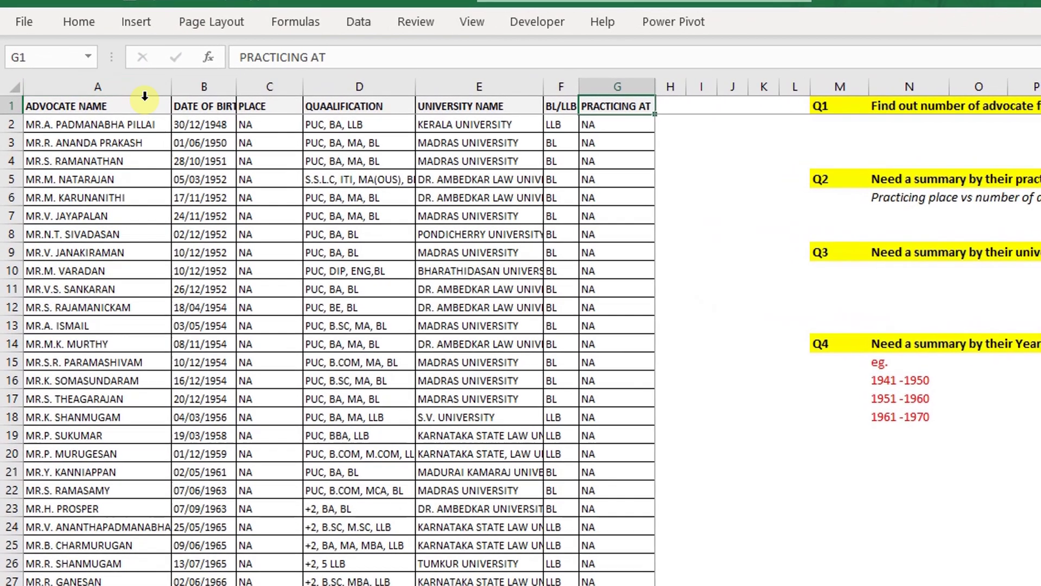
Step: Select the advocate list A1:G4529 and start a PivotTable, checking its source range
click(118, 114)
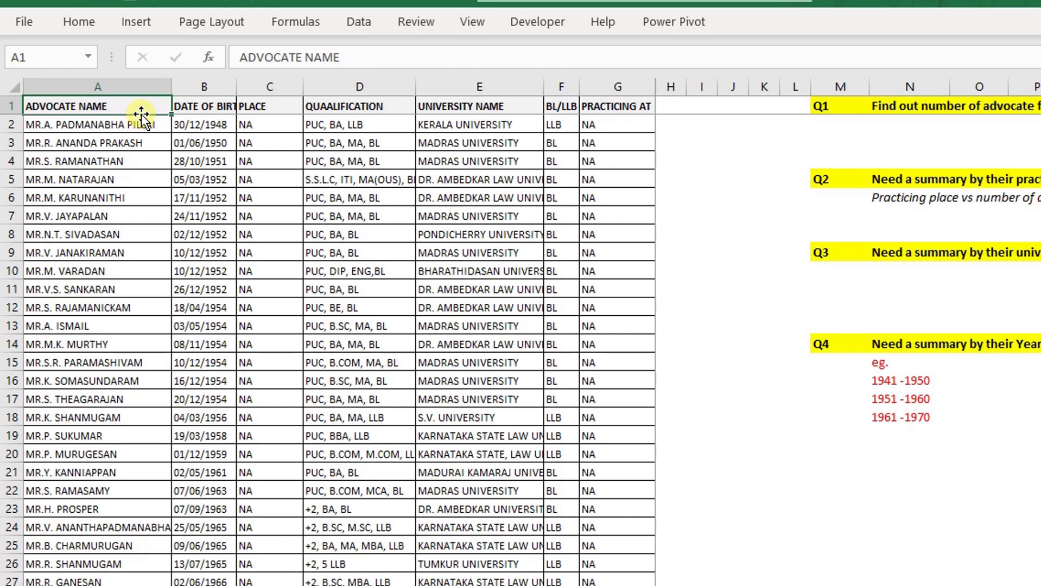
key(ctrl+shift+Right)
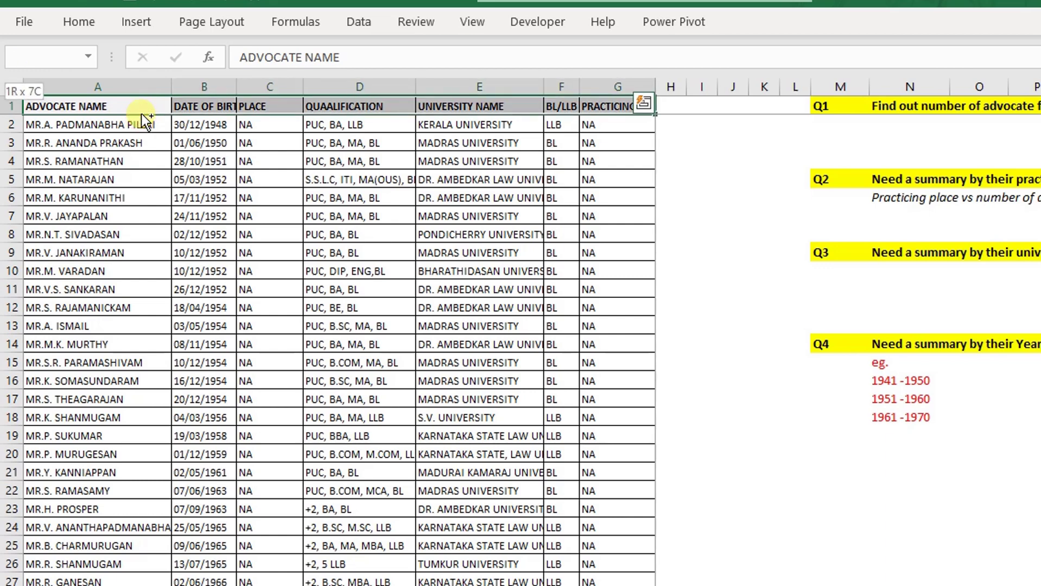
key(ctrl+shift+Down)
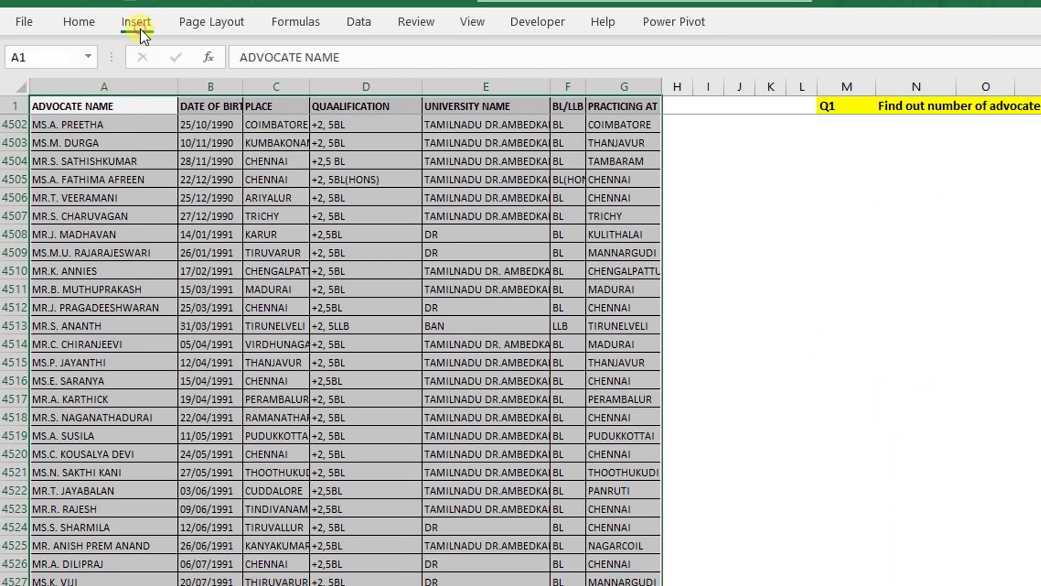
click(140, 31)
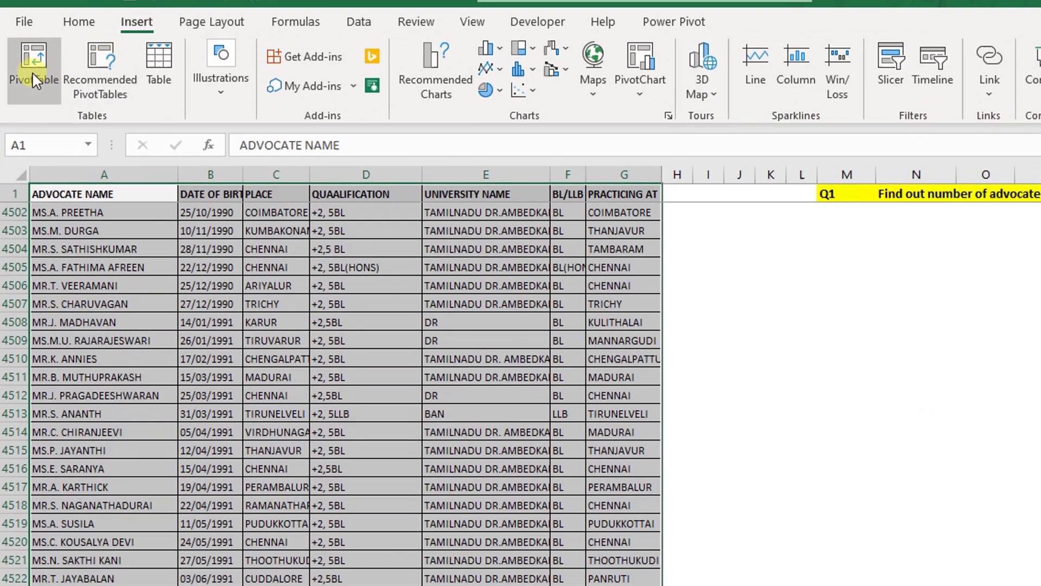
click(48, 91)
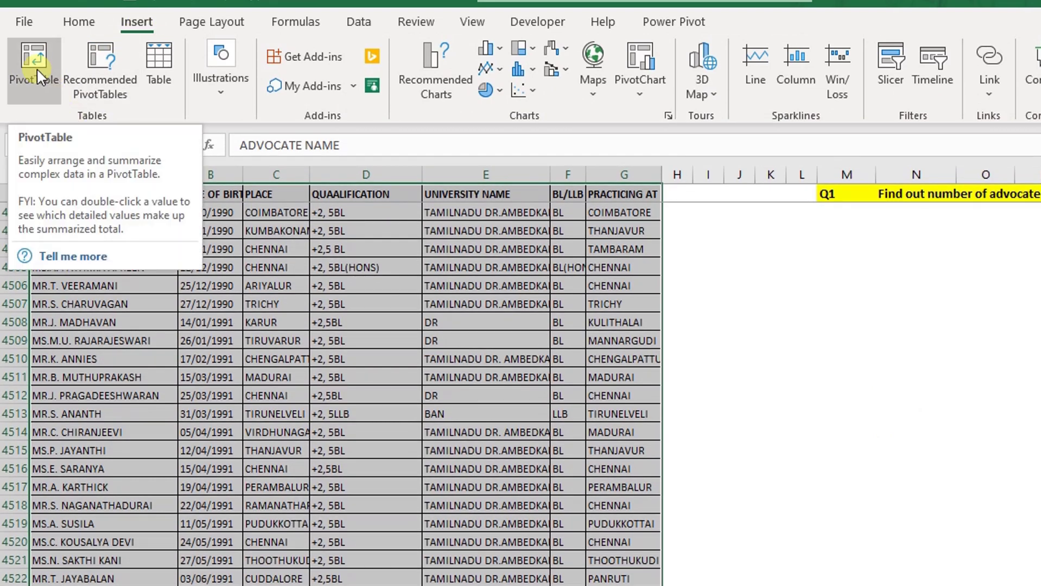
click(37, 67)
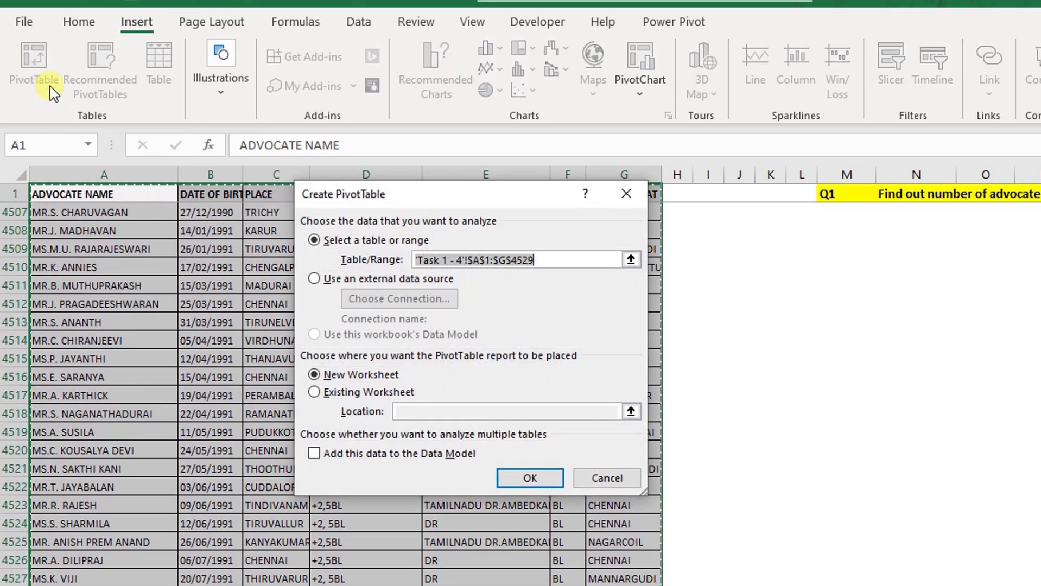
mouse_move(548, 260)
mouse_down()
mouse_move(453, 260)
mouse_move(241, 176)
mouse_up()
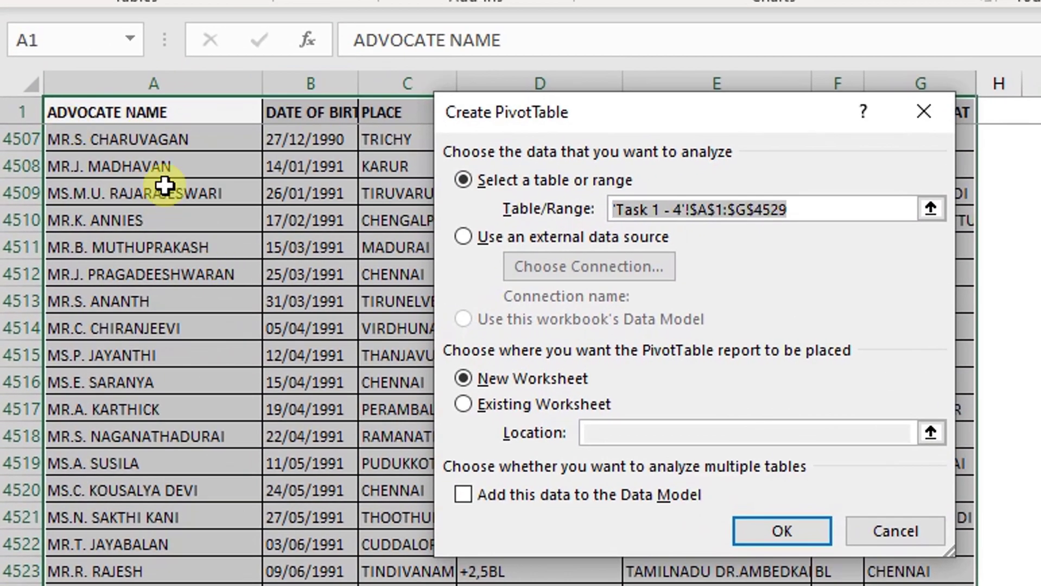
click(790, 210)
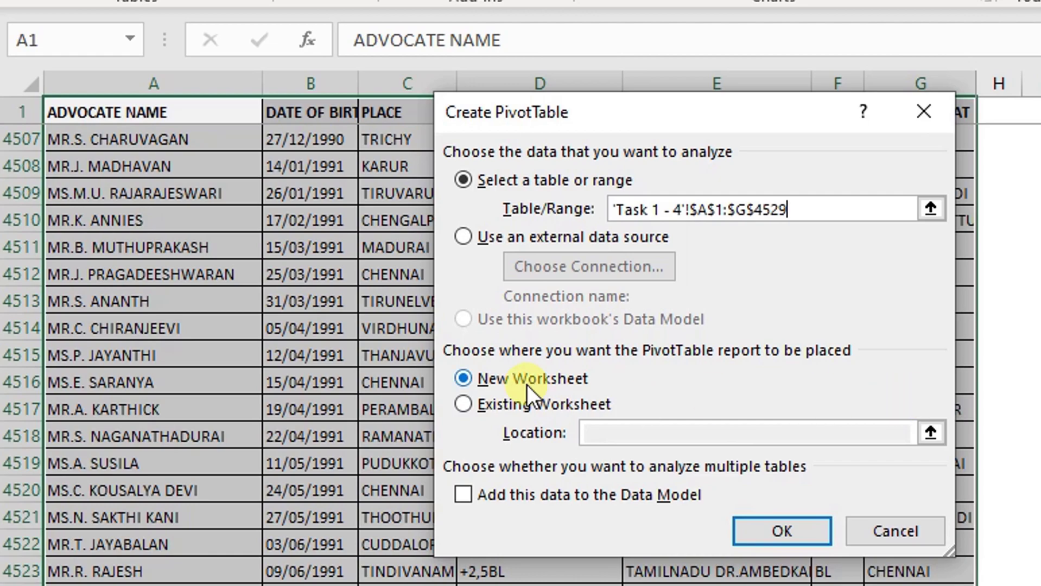
Step: Place the empty pivot table on the existing sheet at cell M21
click(493, 408)
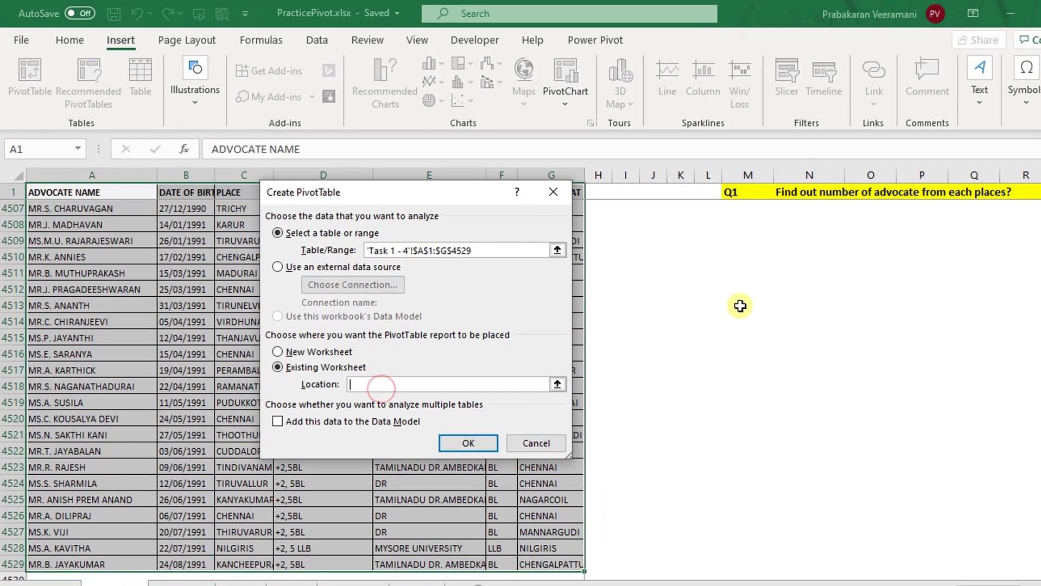
click(756, 301)
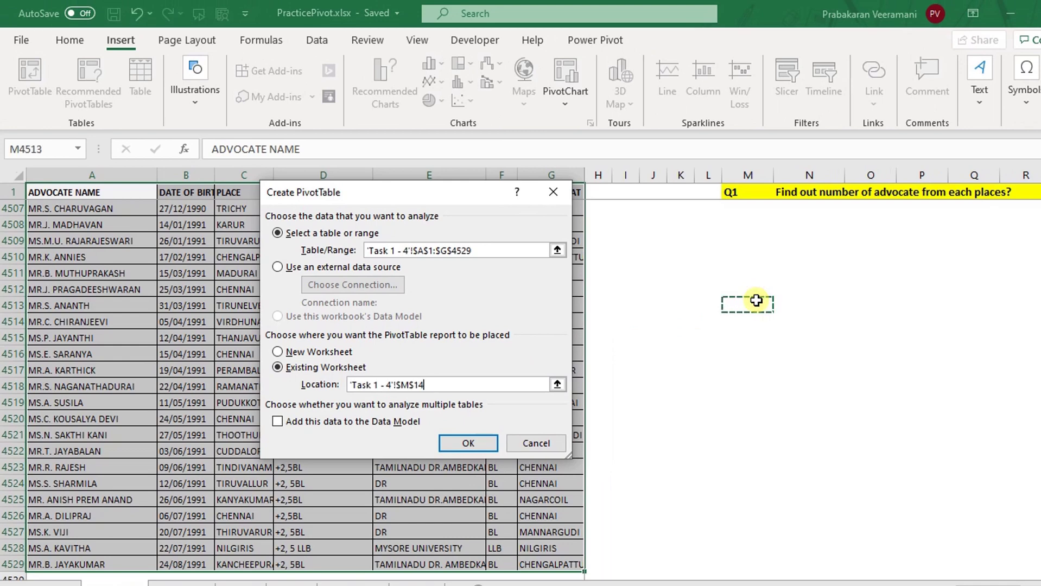
key(Down)
key(Down)
key(Down)
key(Down)
key(Down)
key(Down)
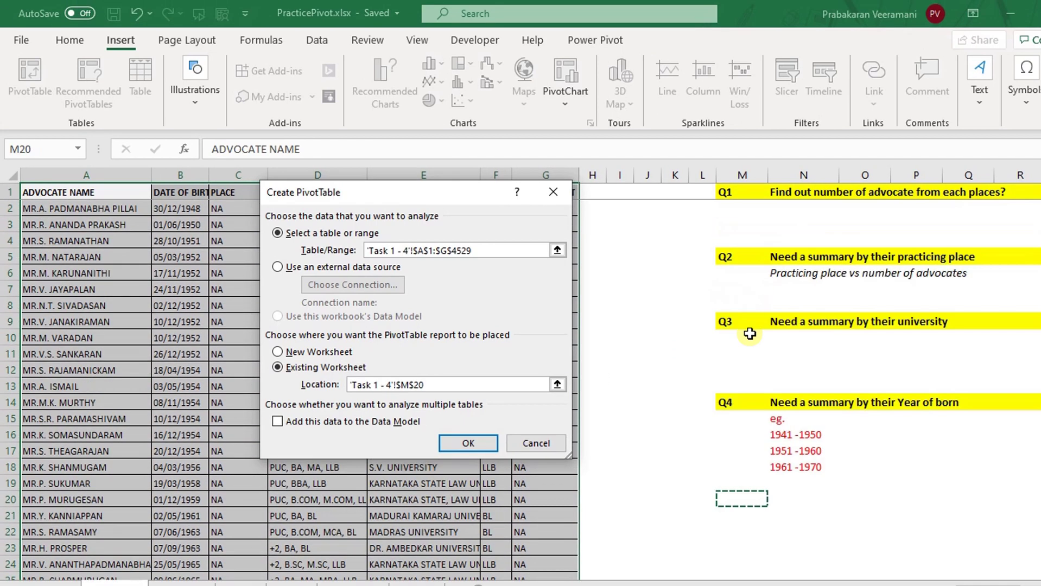
scroll(750, 442, down, 3)
scroll(739, 360, down, 1)
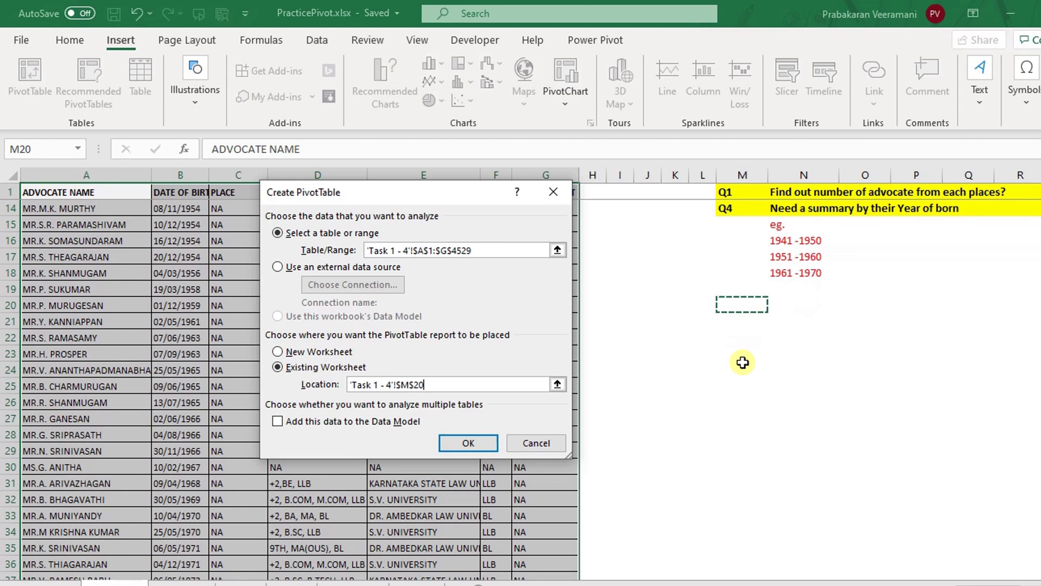
click(728, 327)
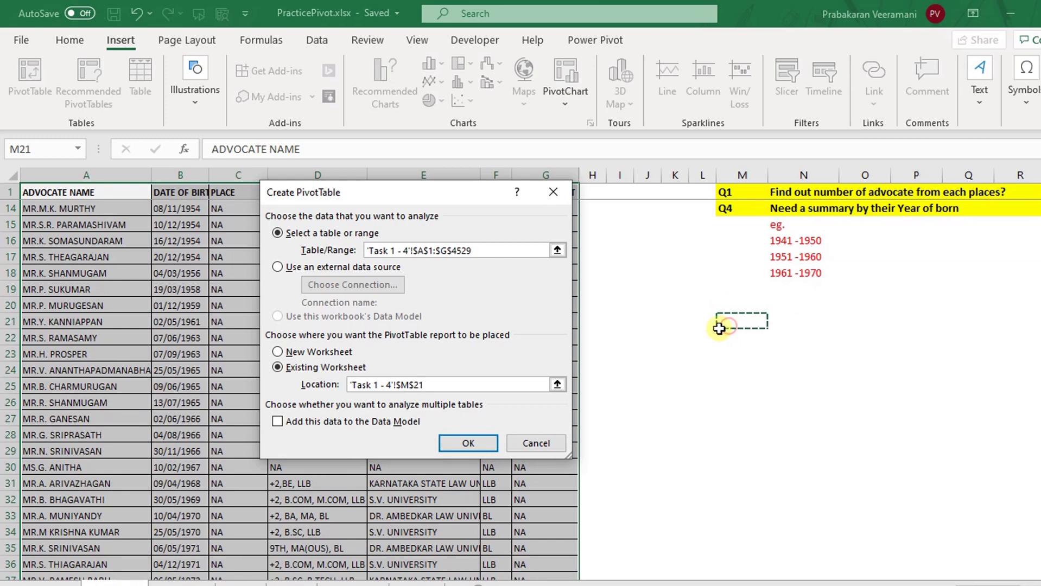
click(465, 444)
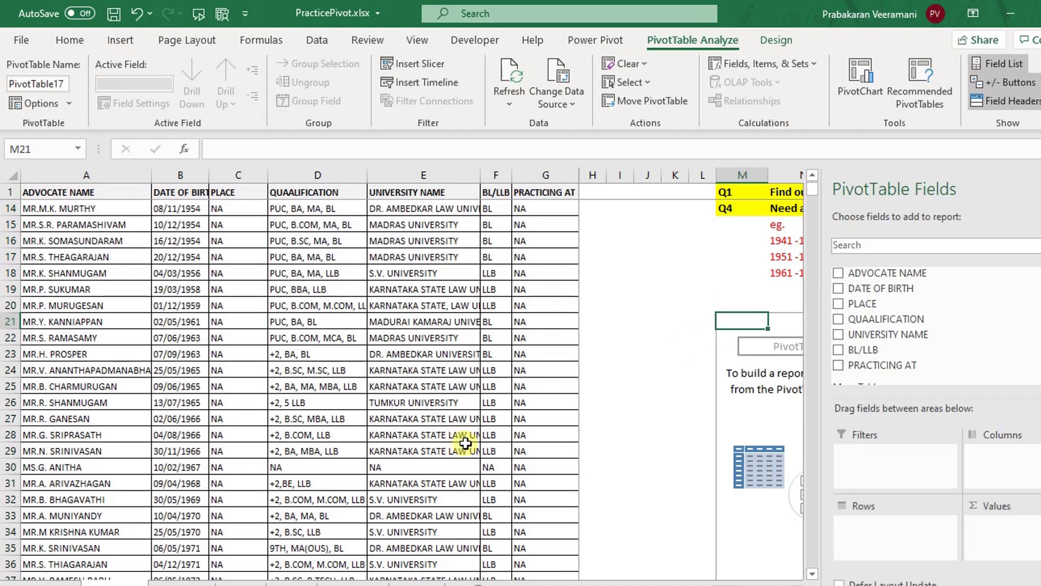
Step: Drag the PivotTable Fields pane's left edge right so the full question texts beside M21 show
scroll(728, 536, right, 4)
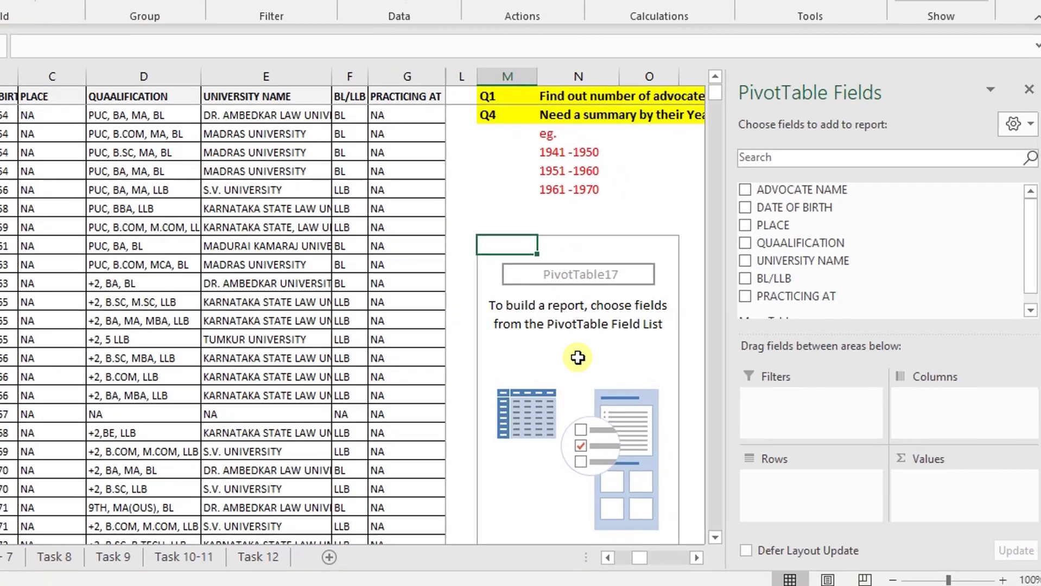
scroll(535, 183, up, 4)
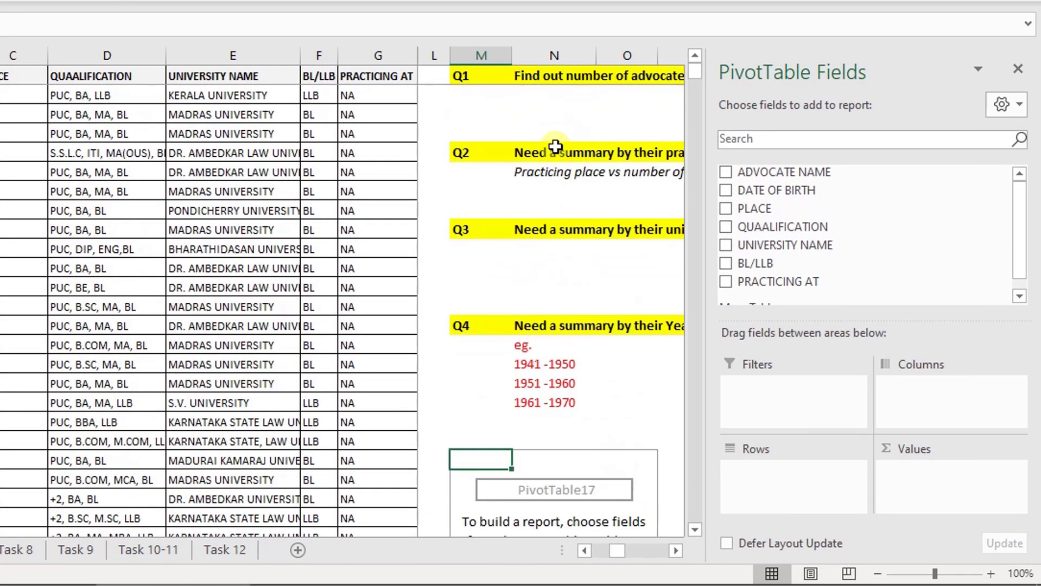
click(676, 551)
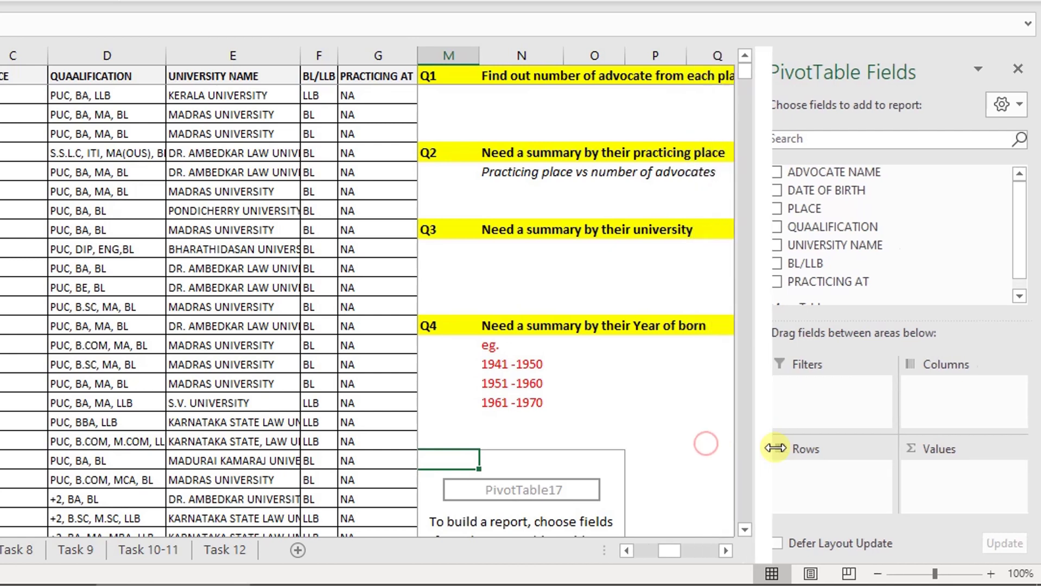
drag(706, 450, 805, 447)
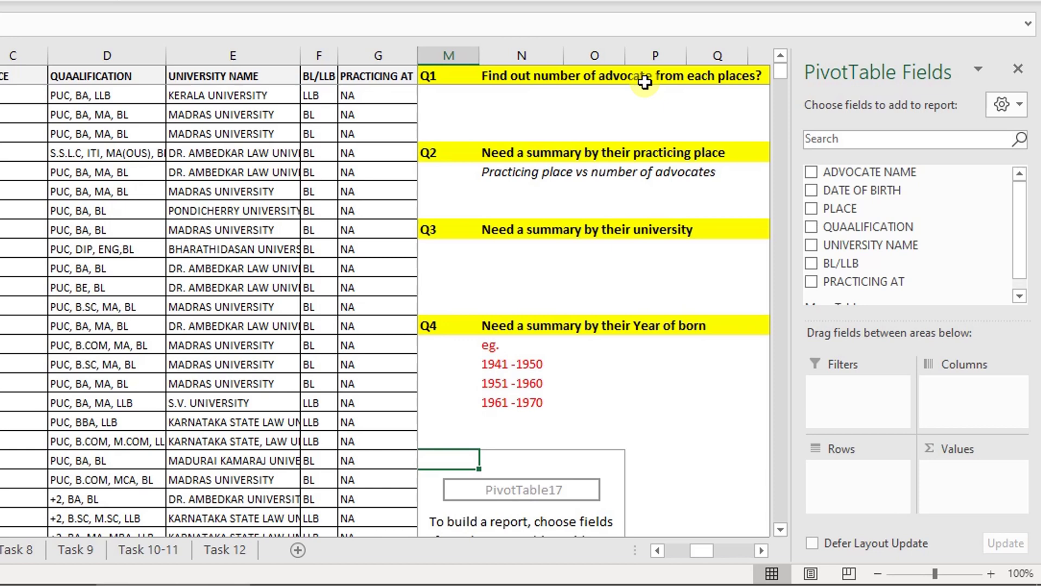
scroll(461, 451, down, 1)
scroll(451, 489, down, 1)
scroll(478, 412, down, 1)
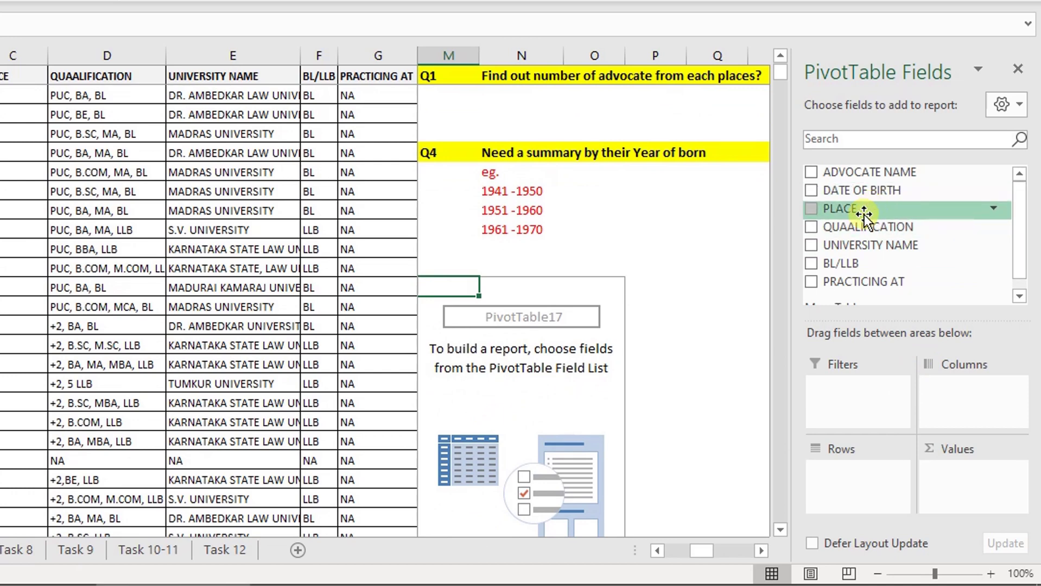
drag(863, 209, 871, 482)
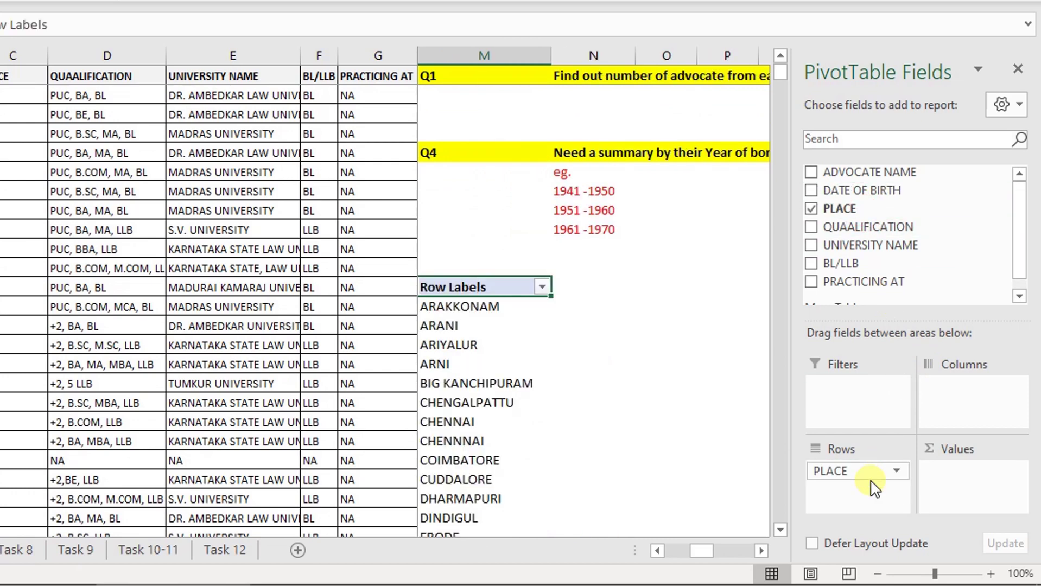
scroll(588, 395, down, 3)
scroll(515, 384, down, 3)
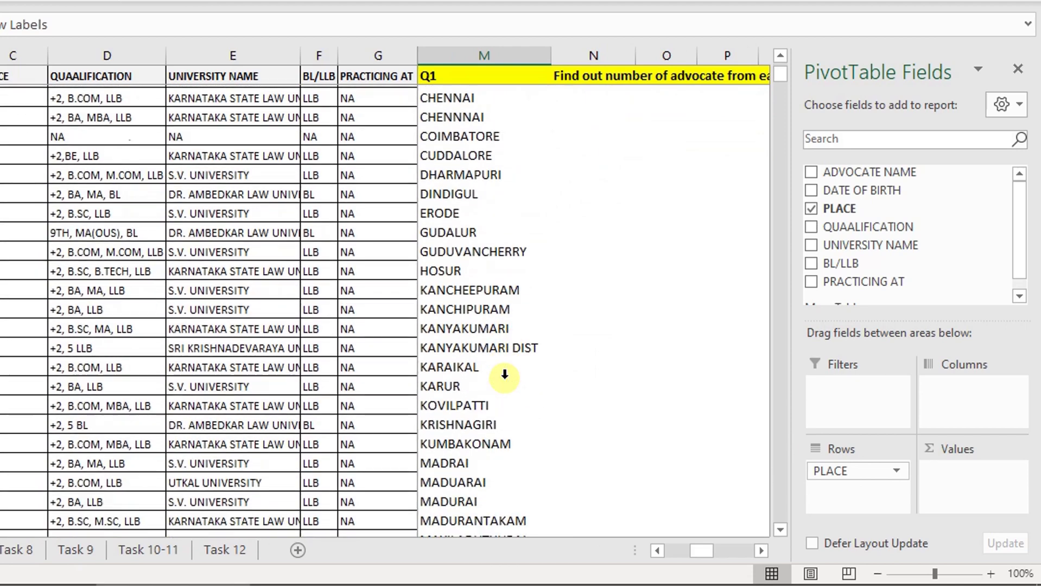
scroll(502, 344, down, 3)
scroll(509, 342, down, 1)
scroll(498, 374, down, 3)
scroll(498, 374, up, 4)
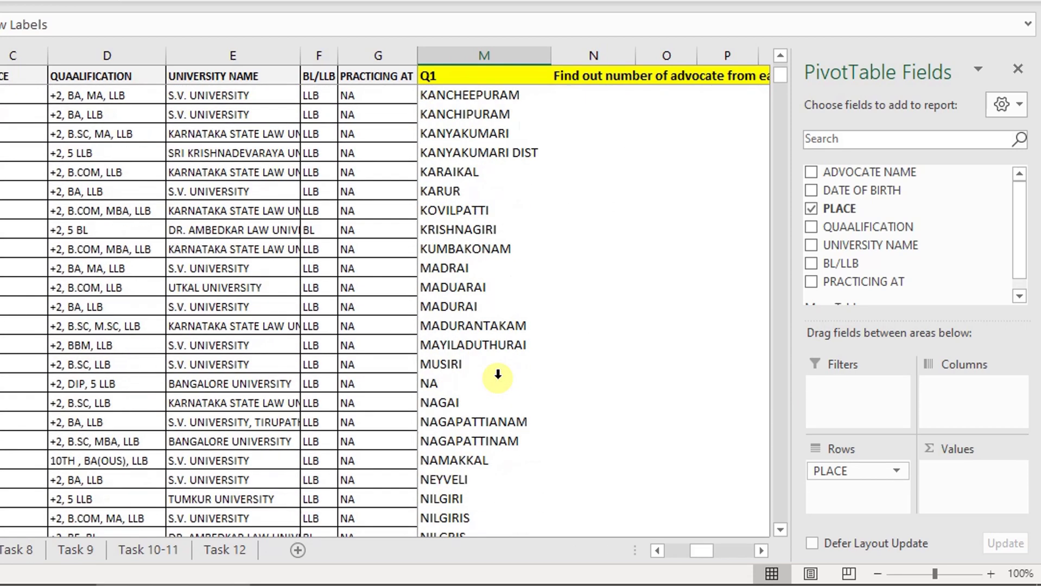
scroll(498, 374, up, 1)
scroll(498, 374, up, 3)
scroll(497, 375, up, 3)
scroll(500, 304, up, 2)
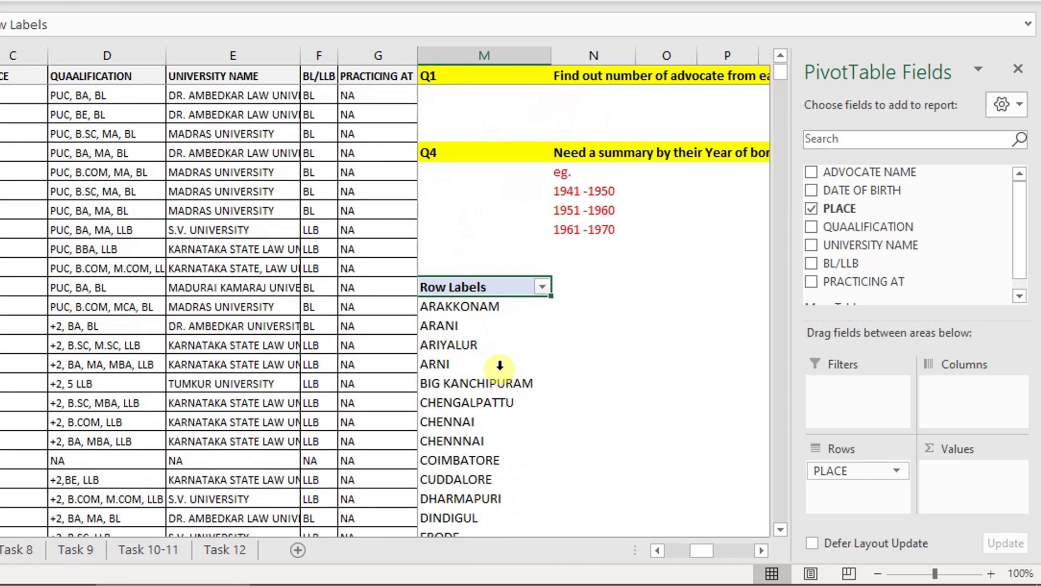
click(503, 341)
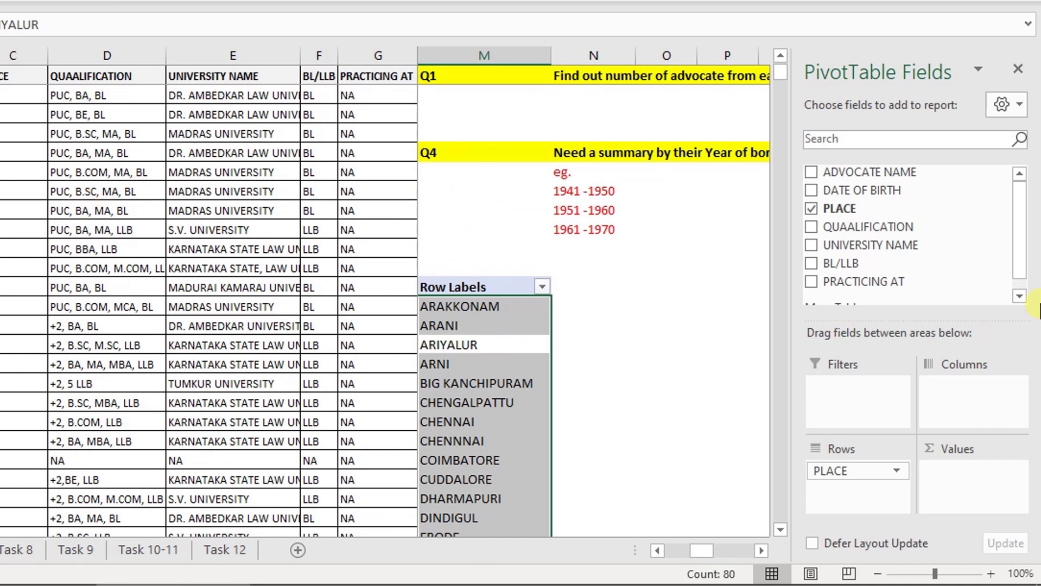
drag(874, 171, 982, 488)
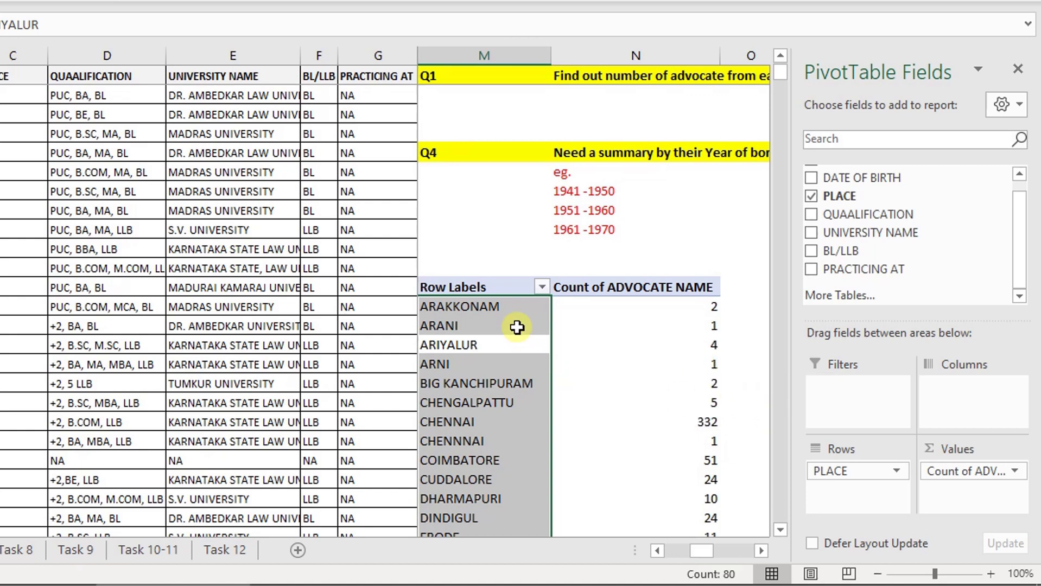
click(509, 304)
click(680, 305)
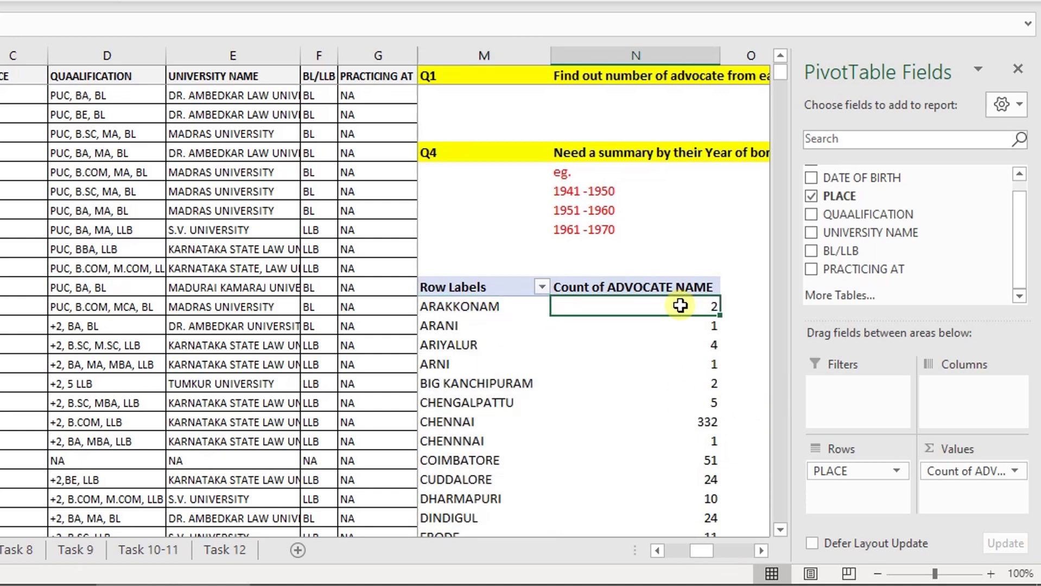
click(490, 311)
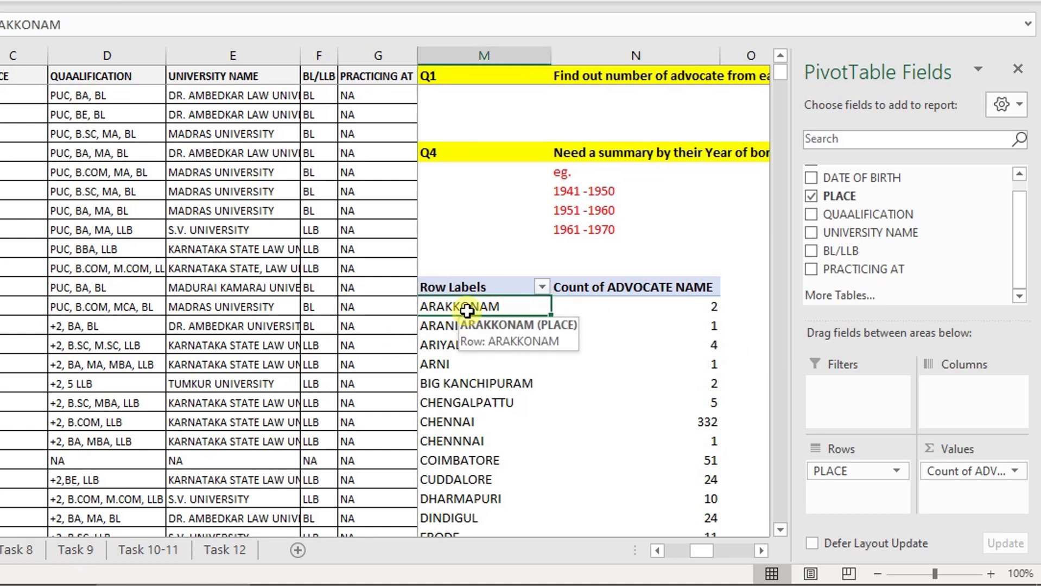
scroll(473, 260, down, 3)
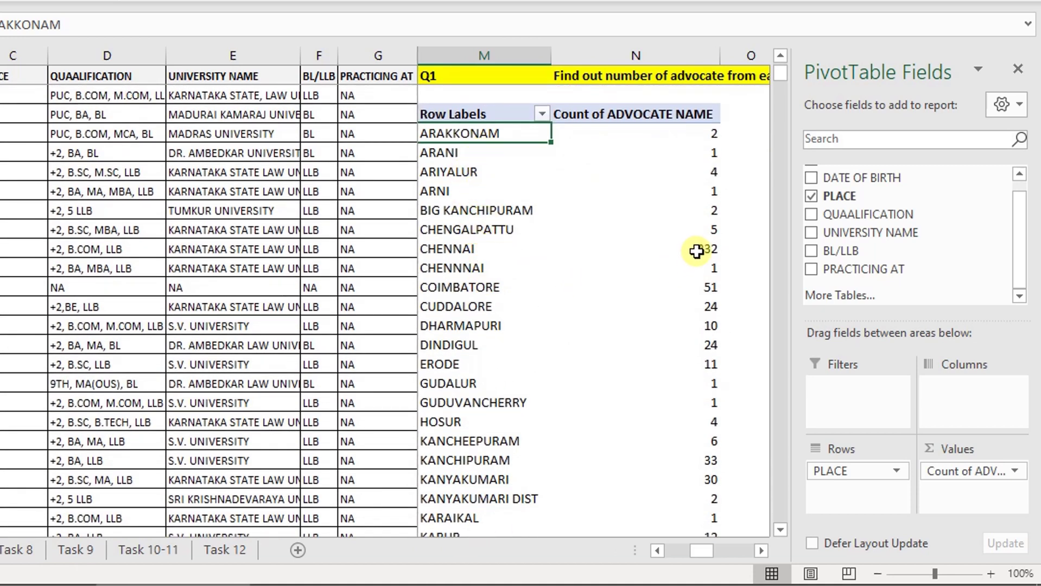
mouse_move(698, 423)
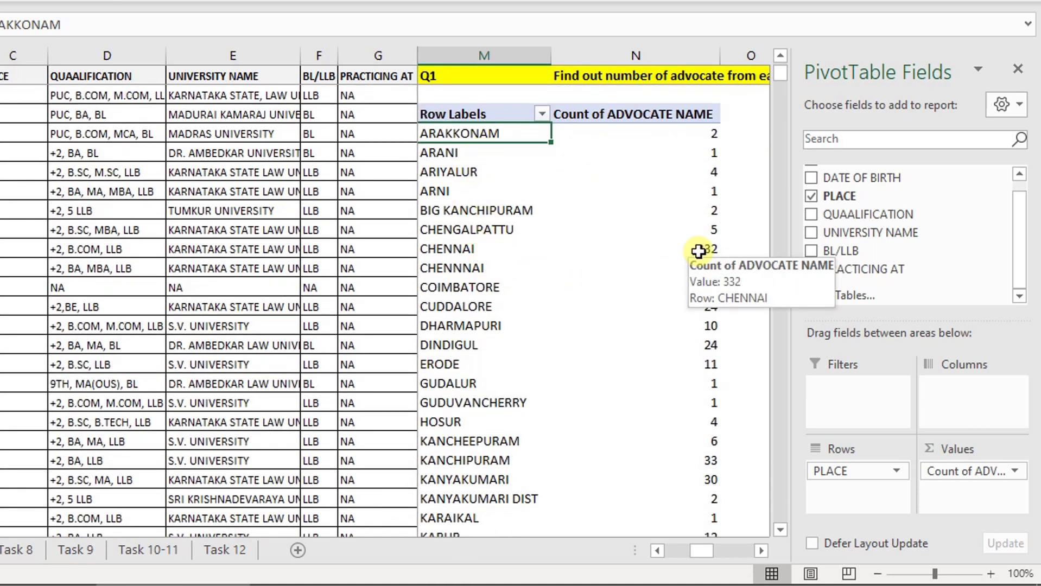
click(698, 251)
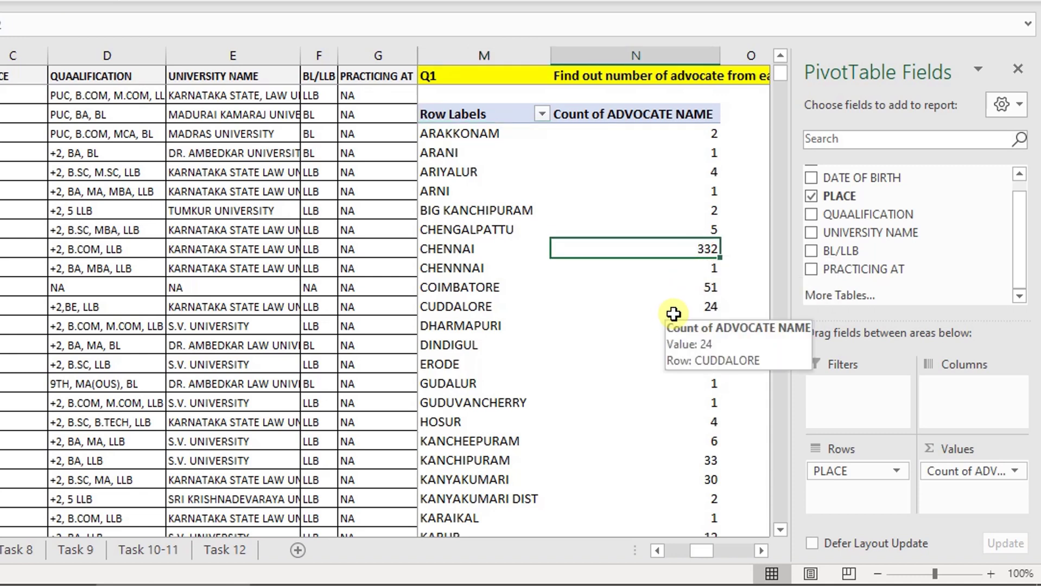
mouse_move(700, 287)
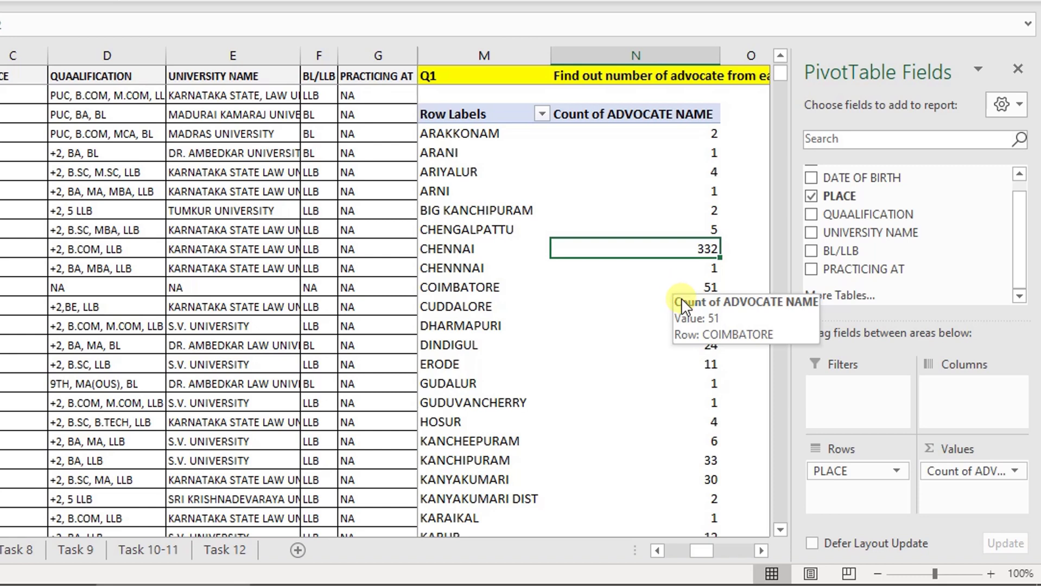
scroll(657, 388, up, 4)
scroll(657, 388, up, 2)
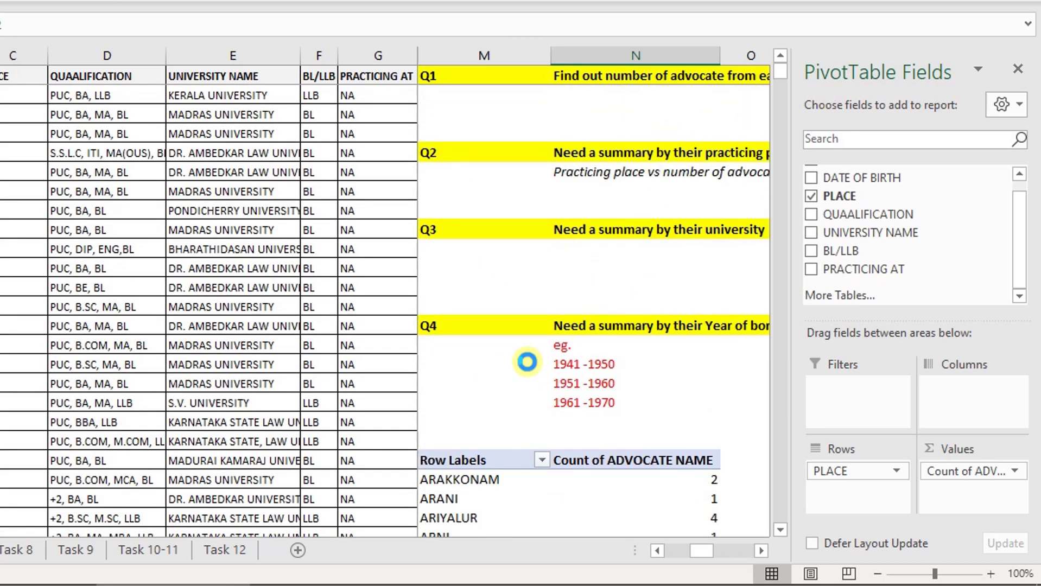
ctrl+scroll(528, 361, down, 1)
click(569, 163)
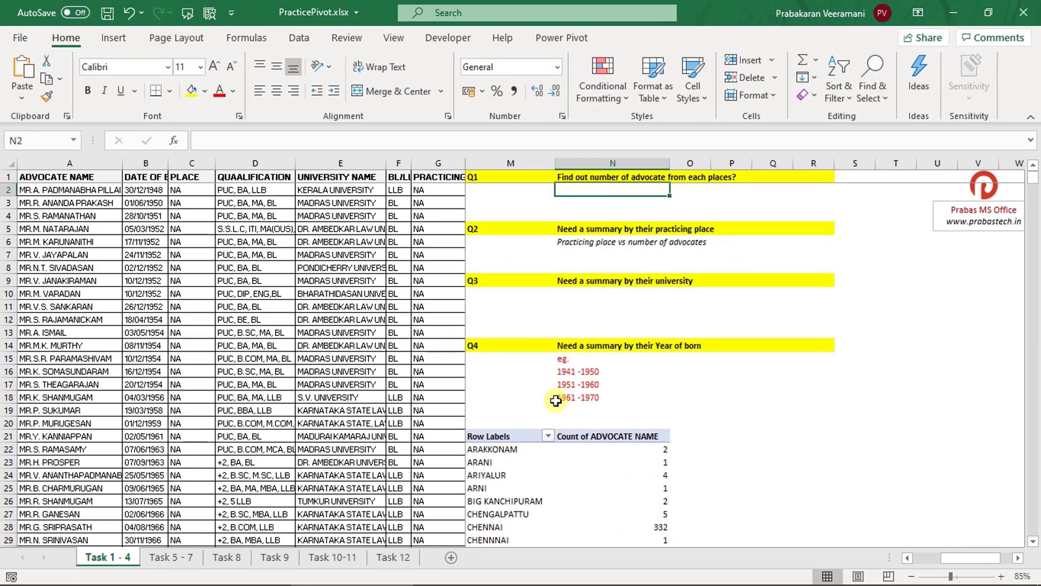
scroll(556, 401, down, 2)
scroll(516, 371, up, 2)
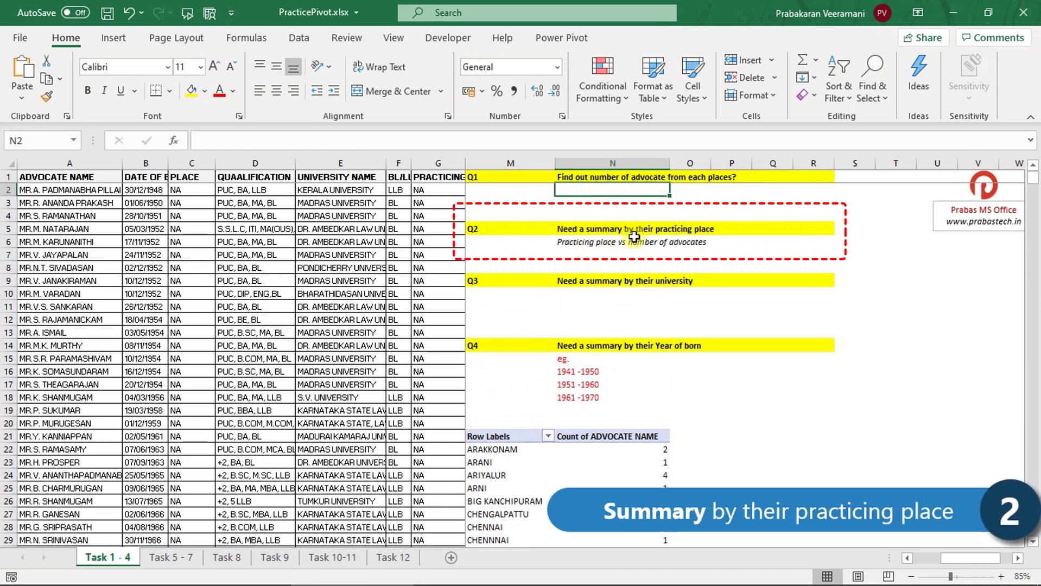
Step: Copy the place-count pivot table into column P and widen columns P and Q
click(571, 247)
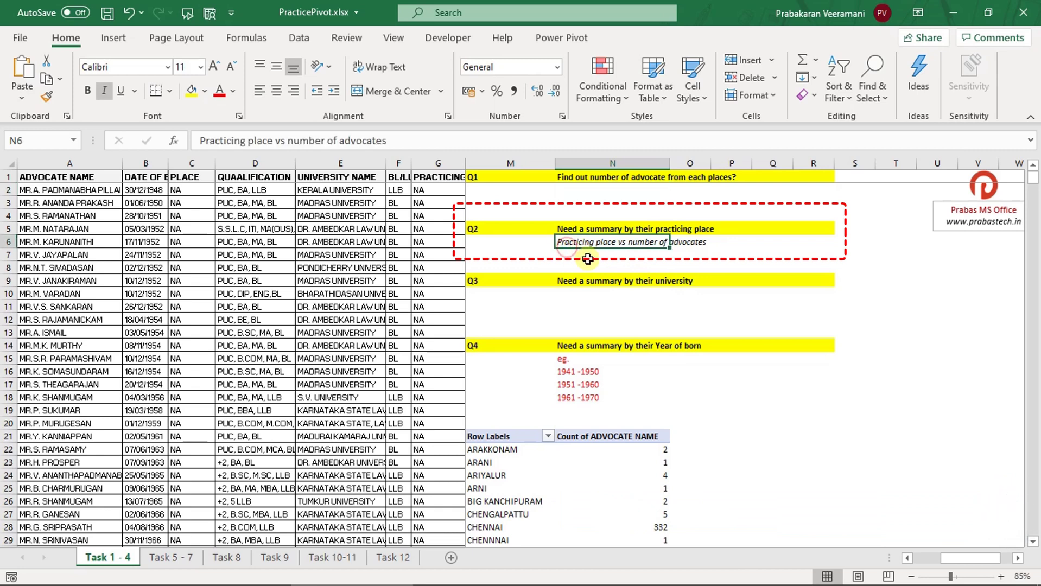
click(632, 256)
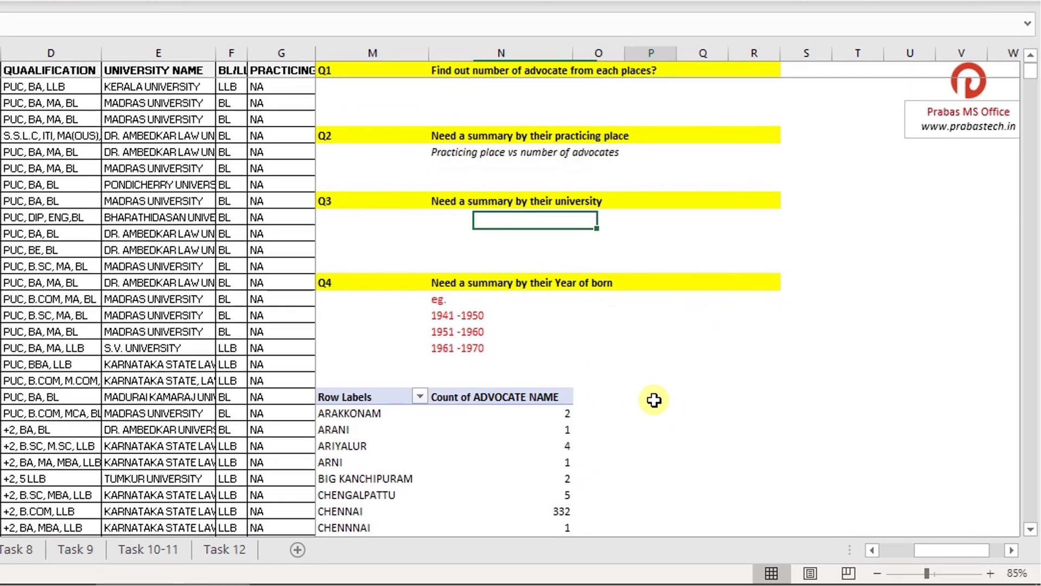
click(734, 437)
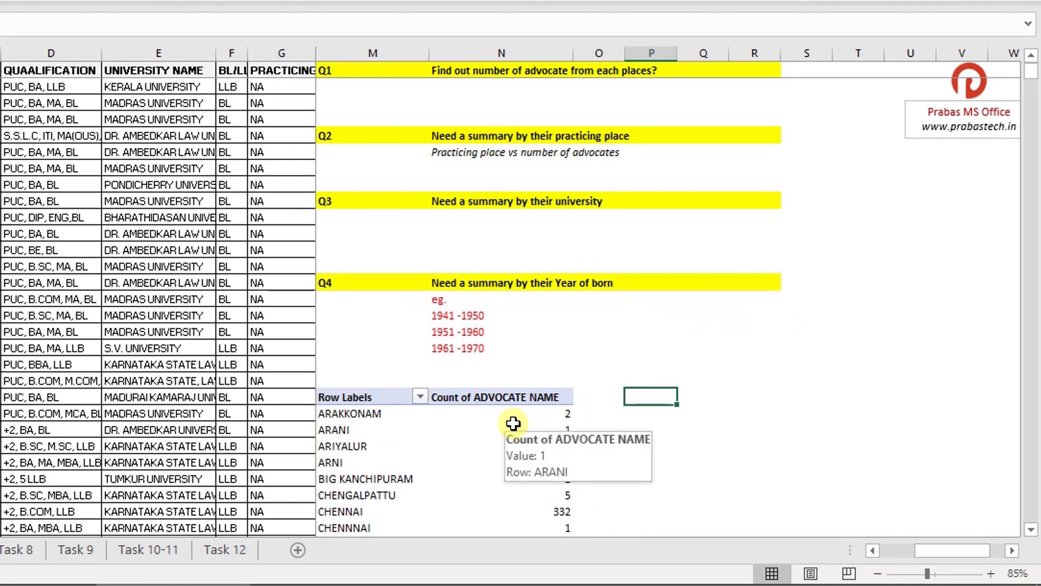
scroll(401, 342, down, 1)
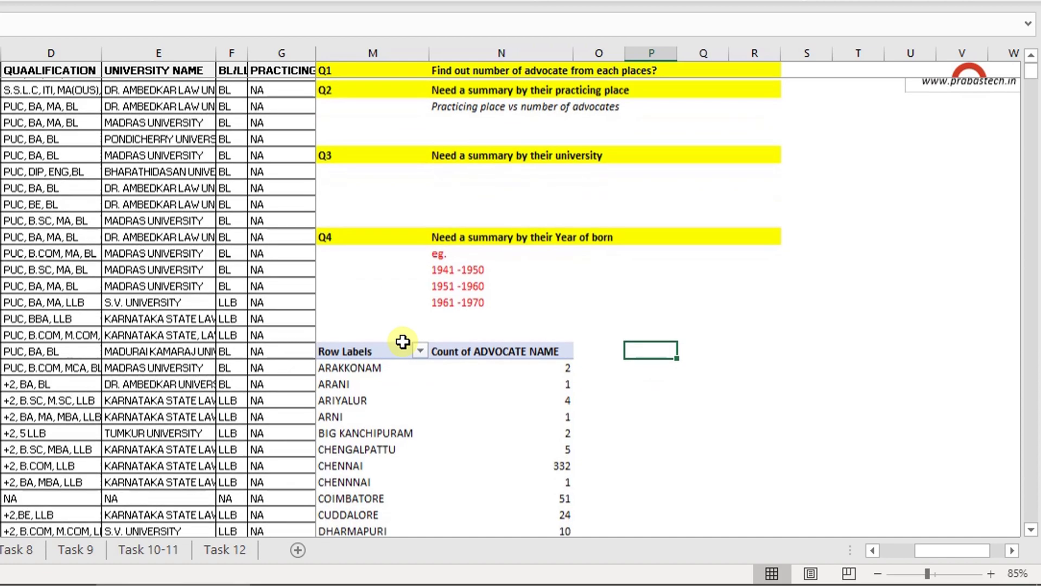
scroll(380, 315, down, 2)
click(378, 251)
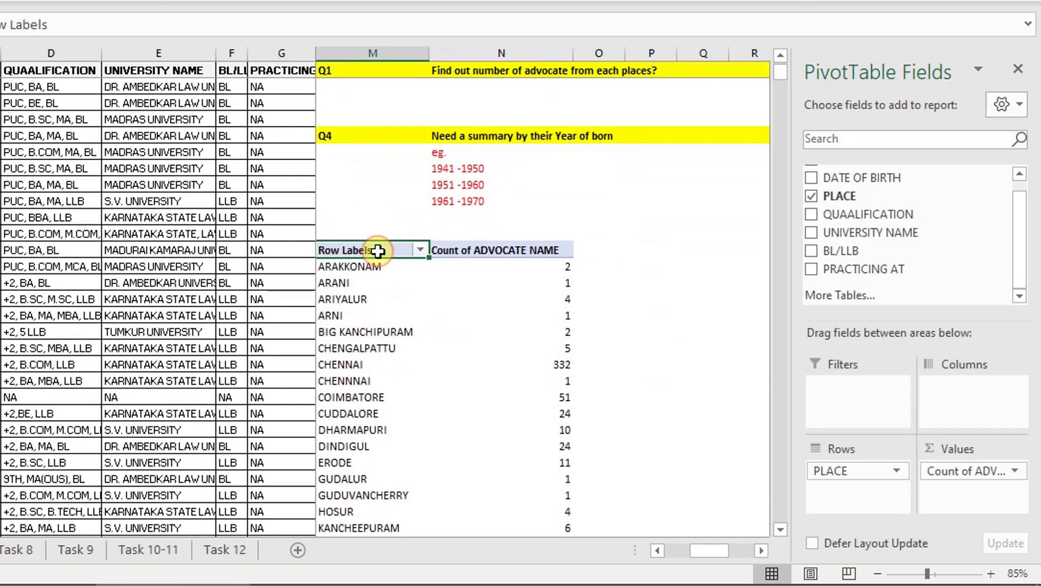
key(ctrl+shift+Right)
key(ctrl+shift+Down)
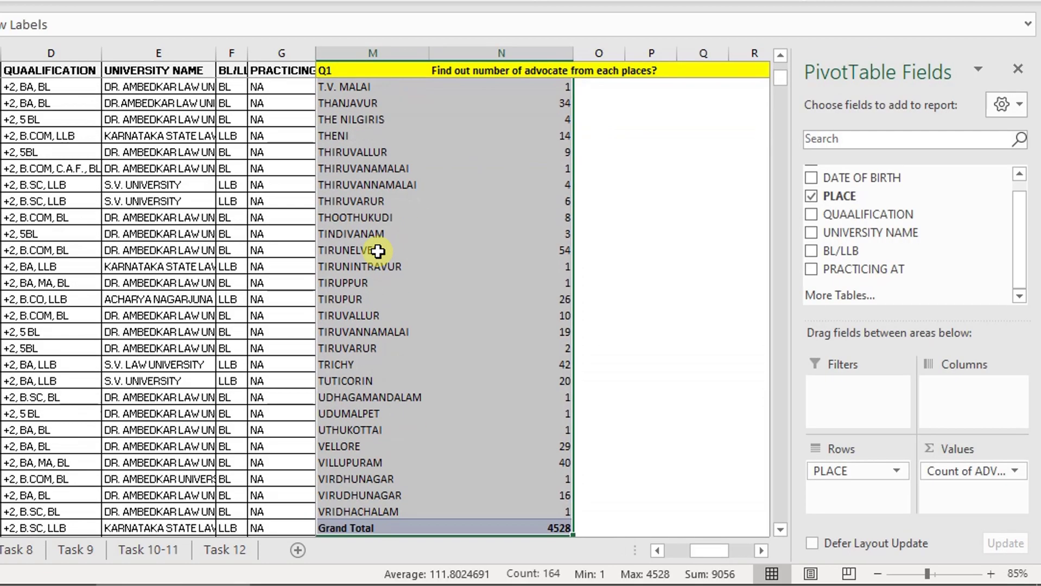
key(ctrl+c)
key(Right)
key(Right)
key(Right)
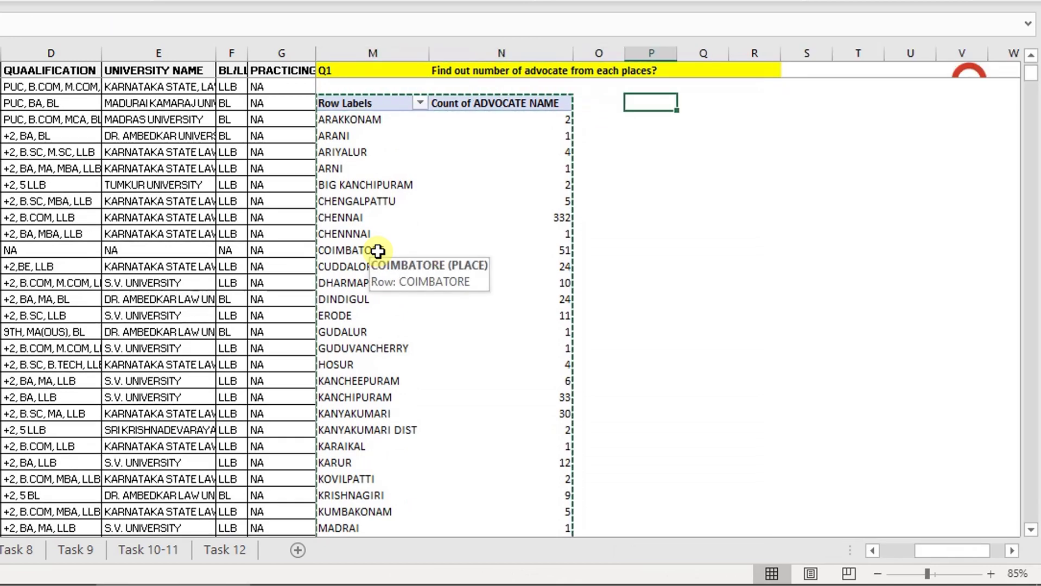
key(ctrl+v)
key(Right)
key(Right)
key(Right)
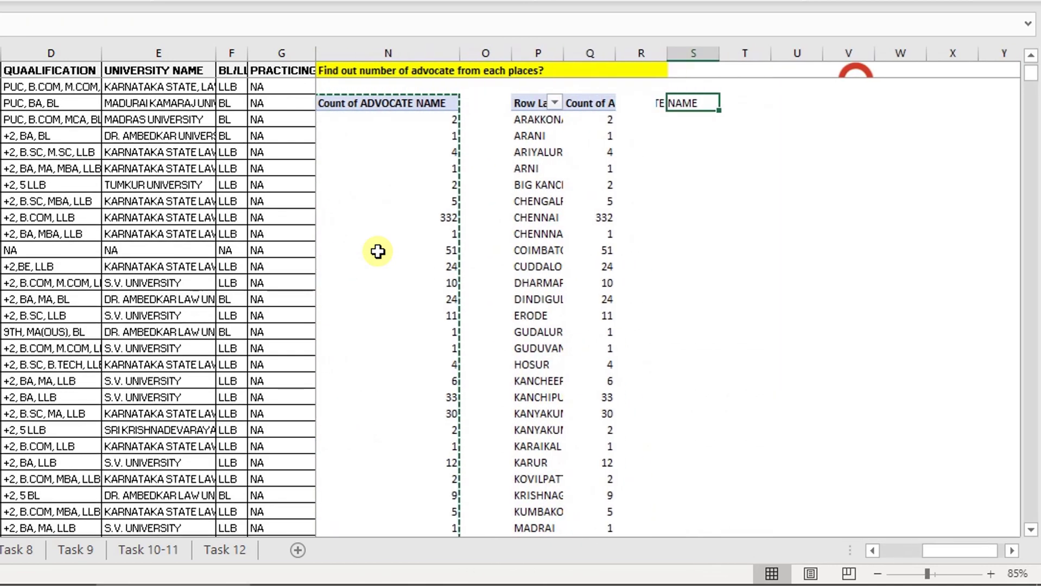
click(559, 51)
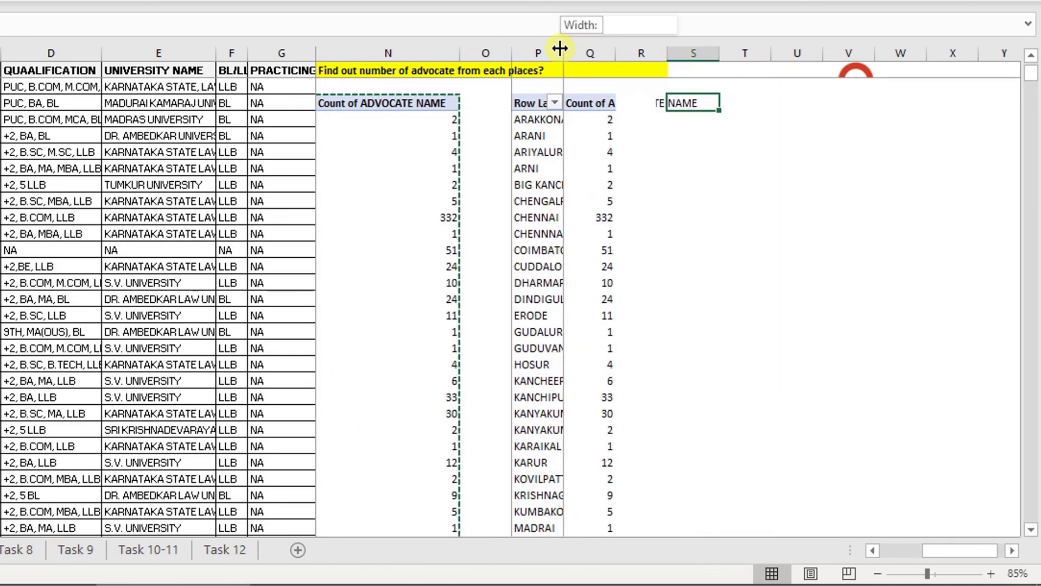
drag(559, 52, 699, 54)
Step: Replace PLACE with PRACTICING AT in the copied pivot's rows, giving counts like CHENNAI 901
click(594, 124)
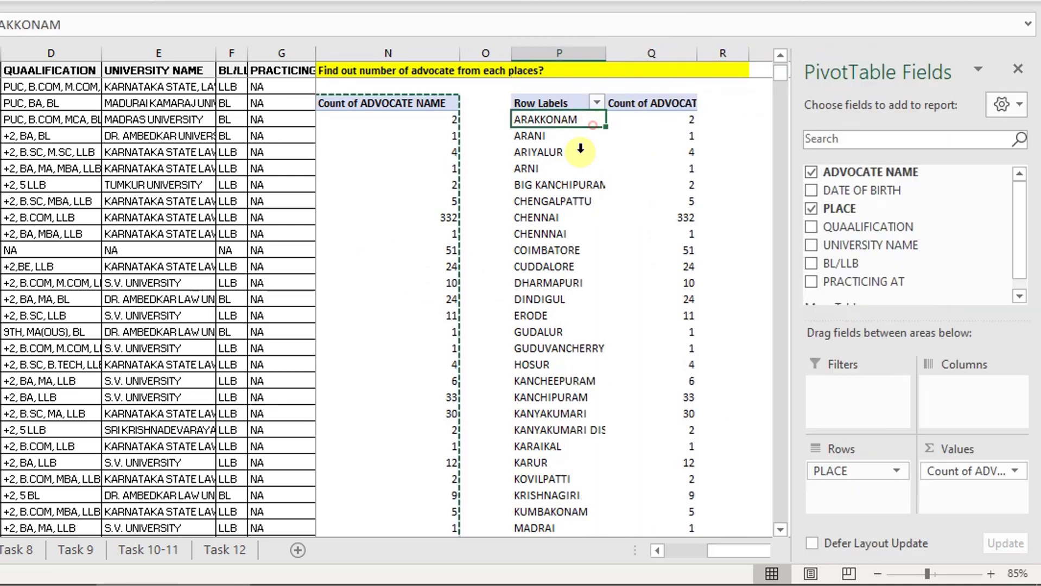
scroll(564, 257, up, 4)
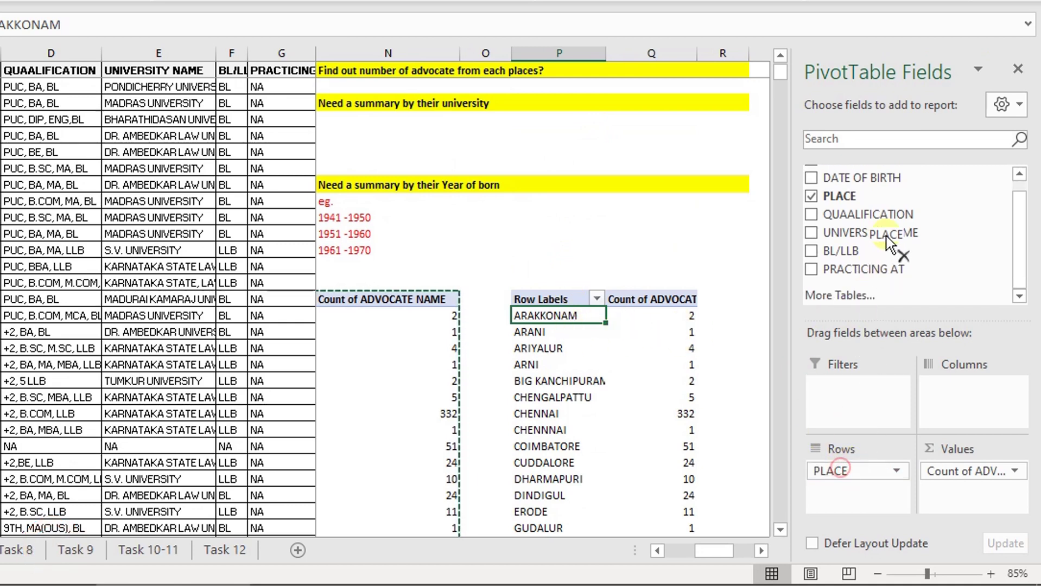
drag(841, 471, 869, 228)
mouse_move(863, 270)
mouse_down()
mouse_move(882, 317)
mouse_move(869, 471)
mouse_up()
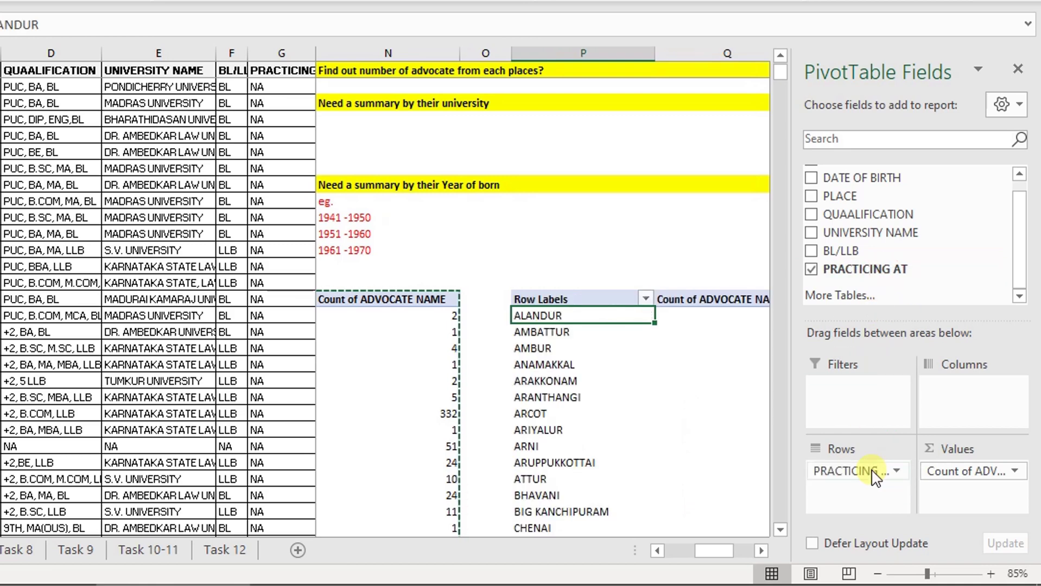
click(660, 397)
scroll(600, 394, down, 1)
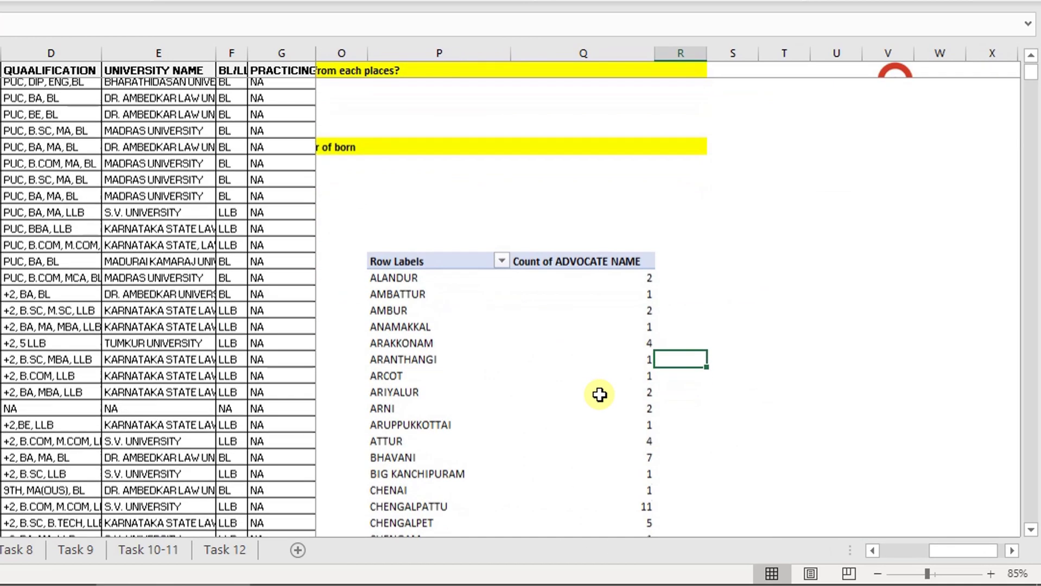
scroll(599, 390, down, 2)
drag(918, 553, 898, 554)
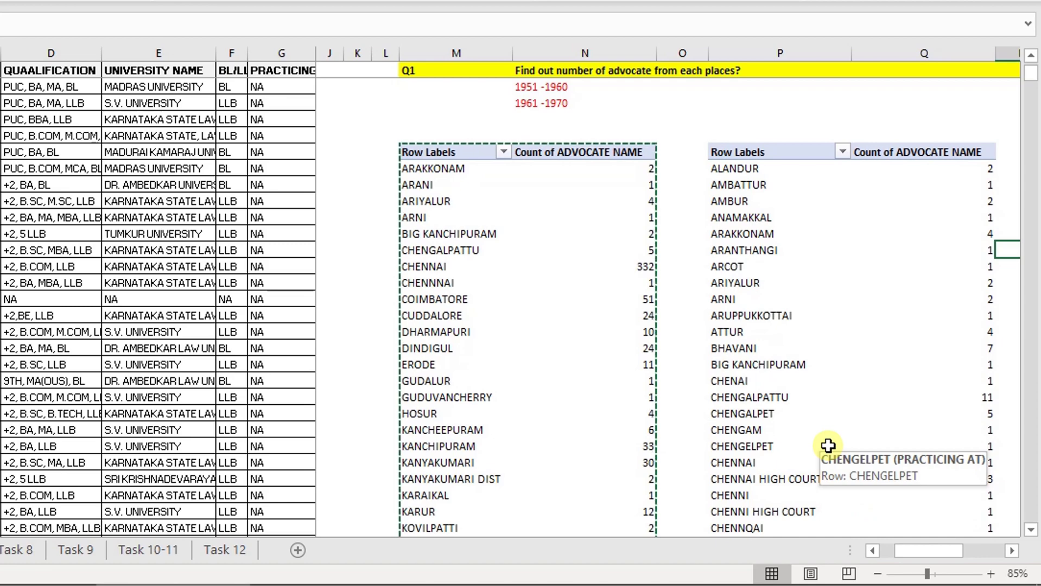
scroll(828, 447, up, 2)
scroll(828, 446, up, 2)
scroll(827, 446, up, 1)
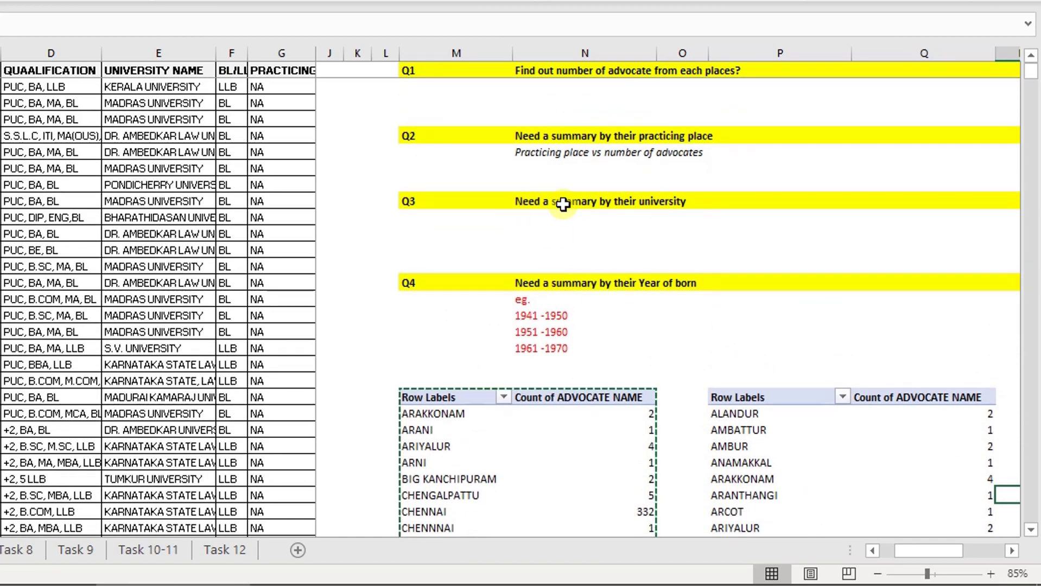
Step: Copy the practicing-place pivot table and paste another copy to its right
click(728, 396)
key(ctrl+shift+Right)
key(ctrl+shift+Down)
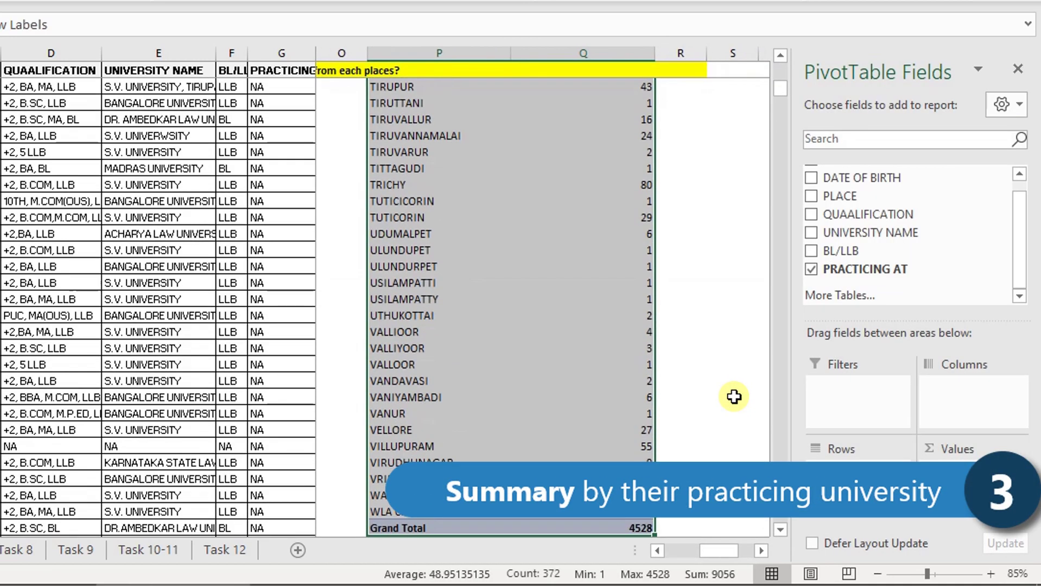
key(ctrl+c)
key(Right)
key(Right)
key(Right)
key(ctrl+v)
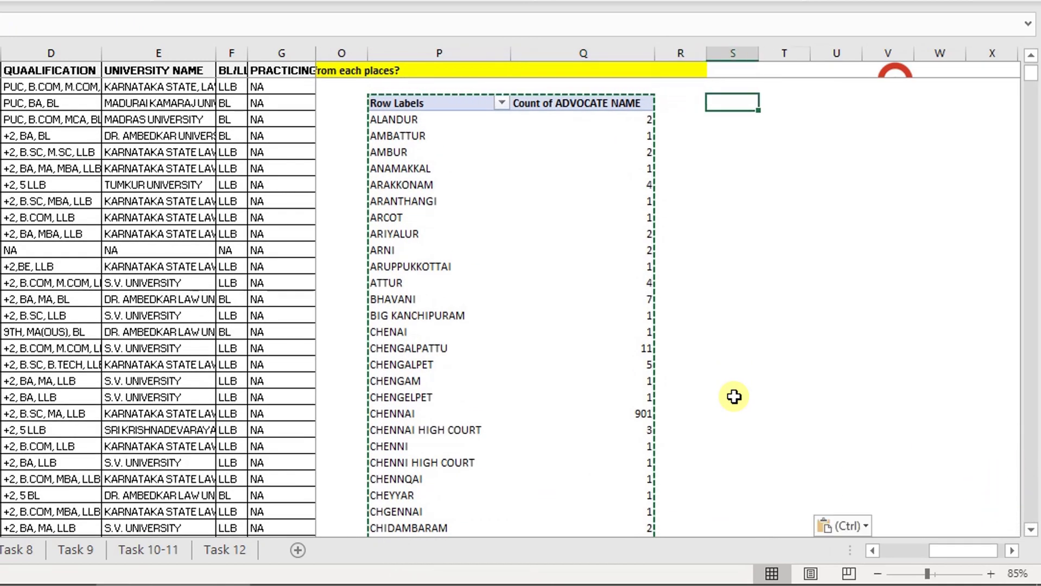
click(737, 381)
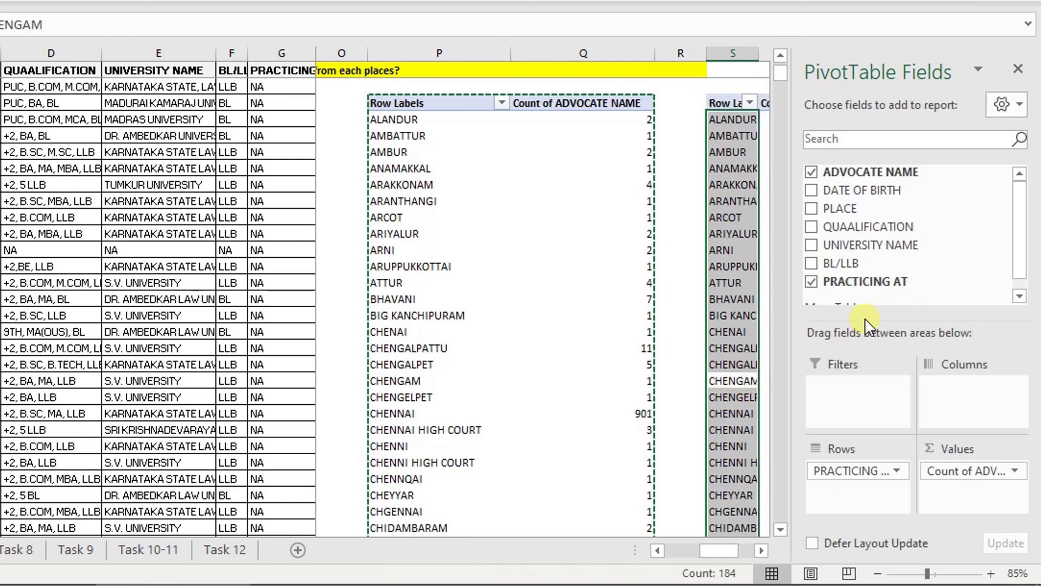
drag(718, 551, 724, 550)
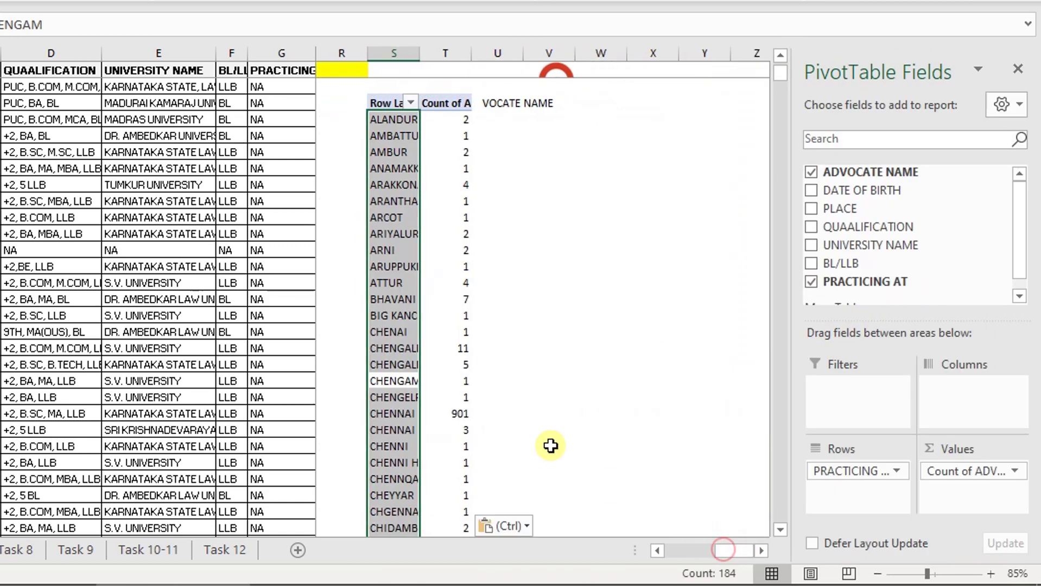
Step: Swap PRACTICING AT for UNIVERSITY NAME in the new pivot, then resize column S and column C
click(394, 380)
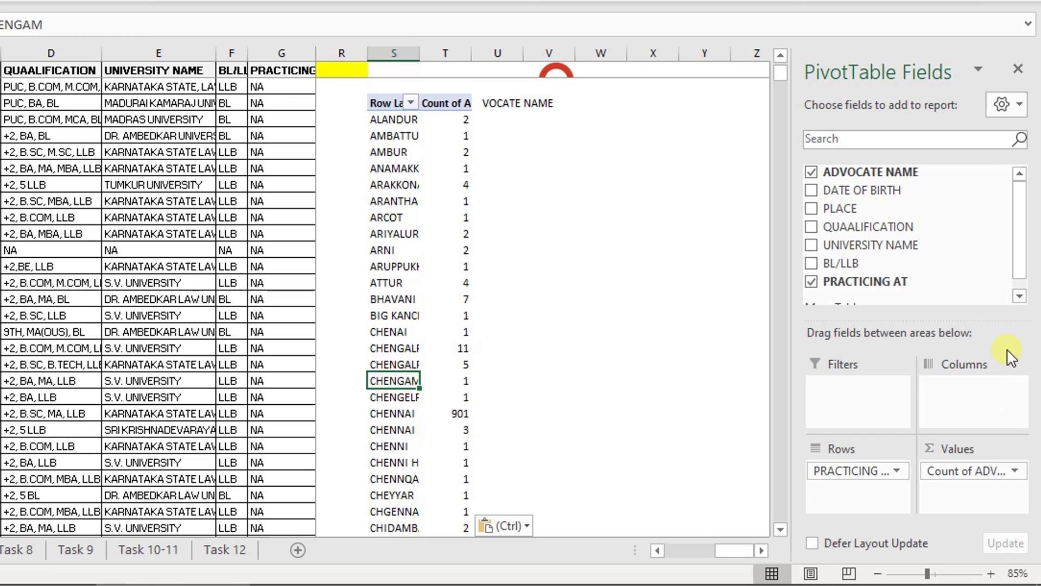
click(841, 282)
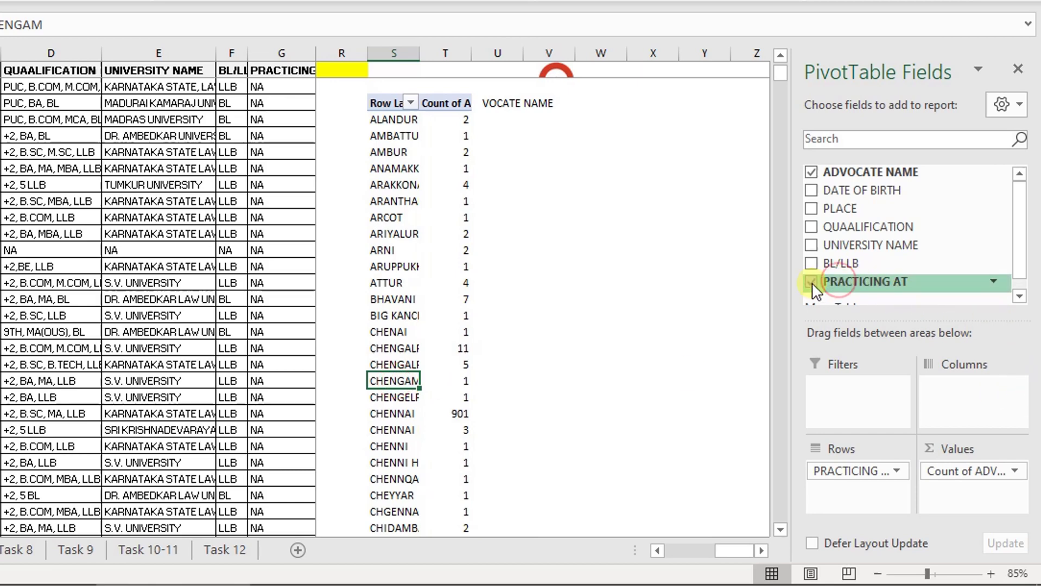
drag(840, 244, 850, 489)
click(575, 288)
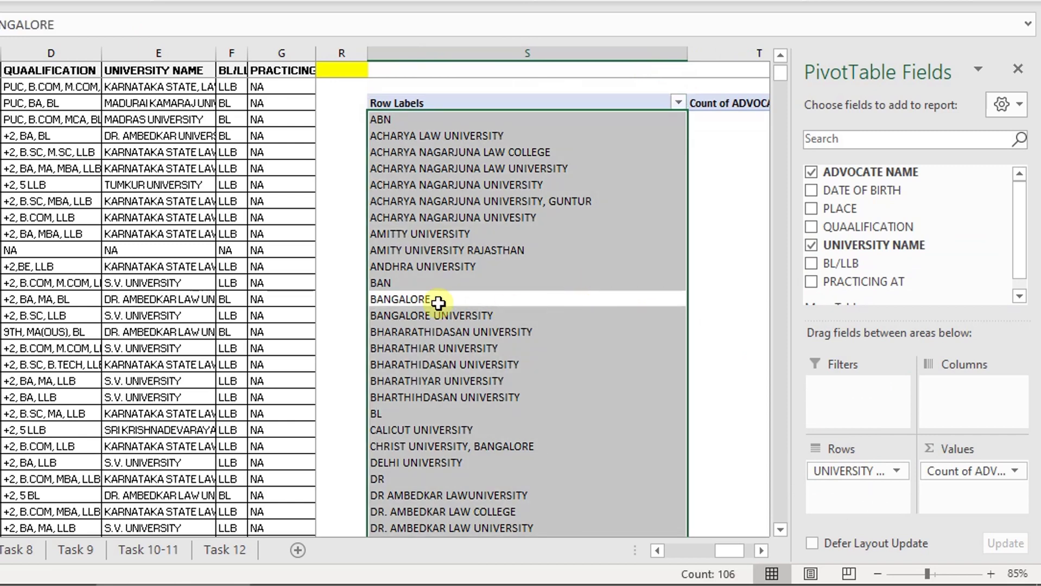
mouse_move(582, 302)
mouse_down()
mouse_move(343, 305)
mouse_move(497, 323)
mouse_up()
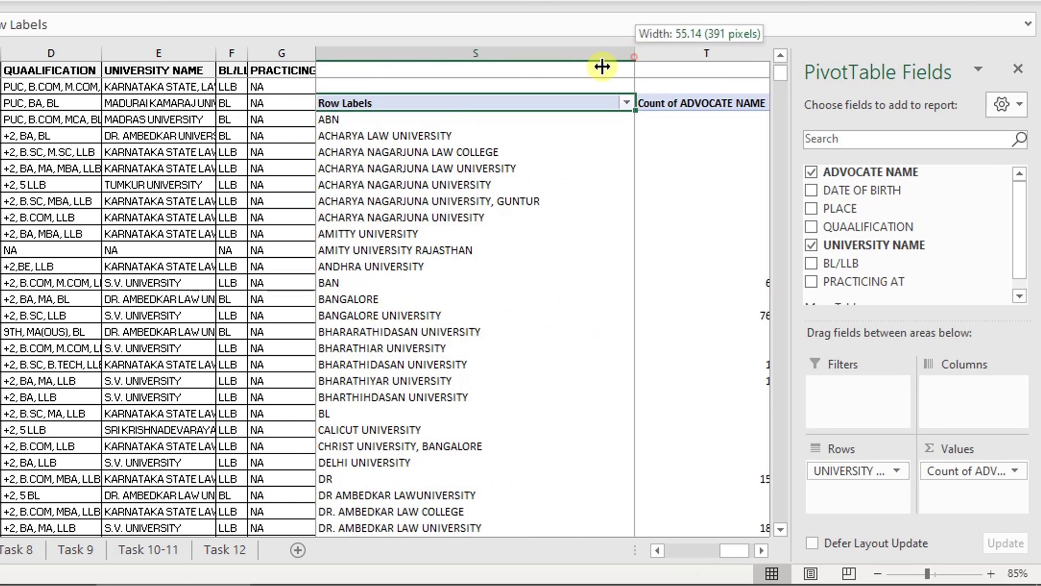
drag(636, 53, 530, 54)
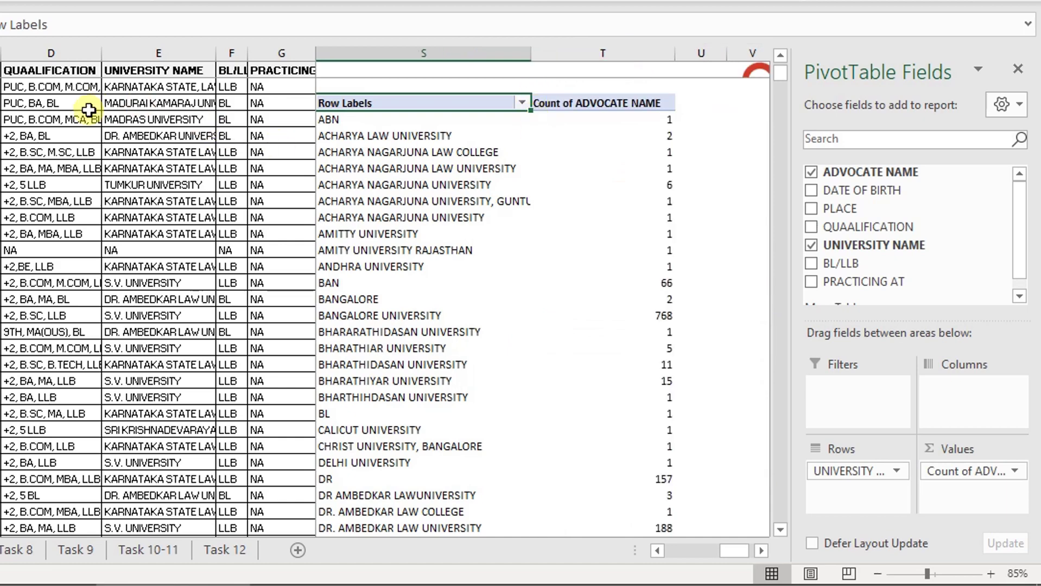
drag(1, 52, 0, 53)
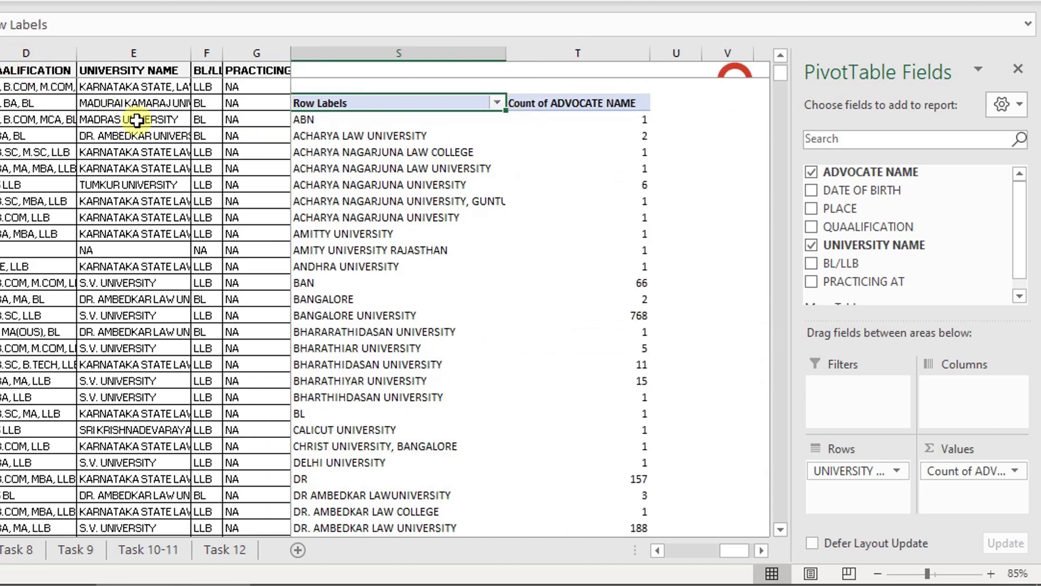
scroll(415, 171, up, 6)
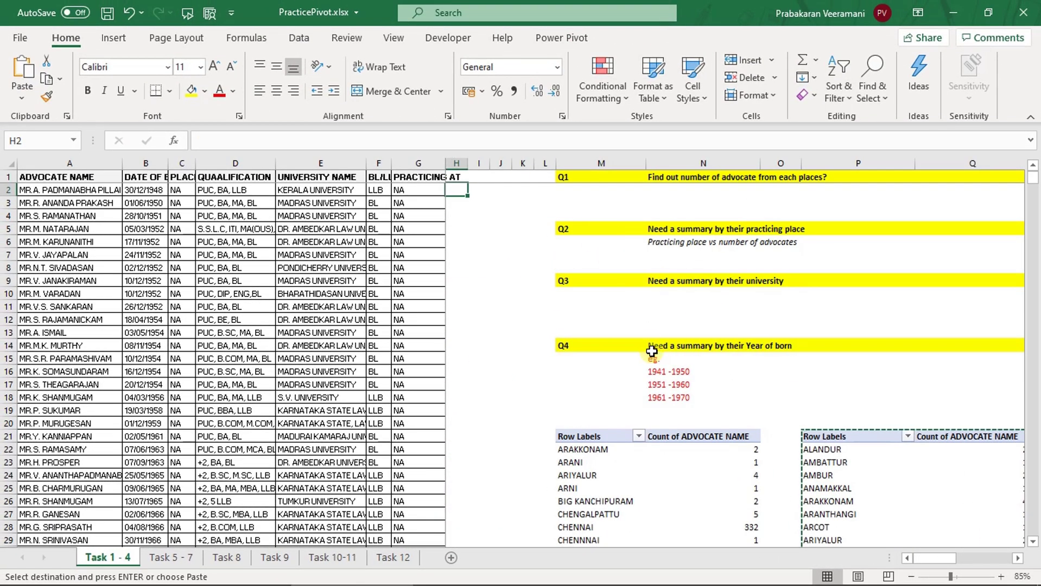
drag(652, 354, 671, 398)
key(ctrl+s)
ctrl+scroll(660, 361, up, 1)
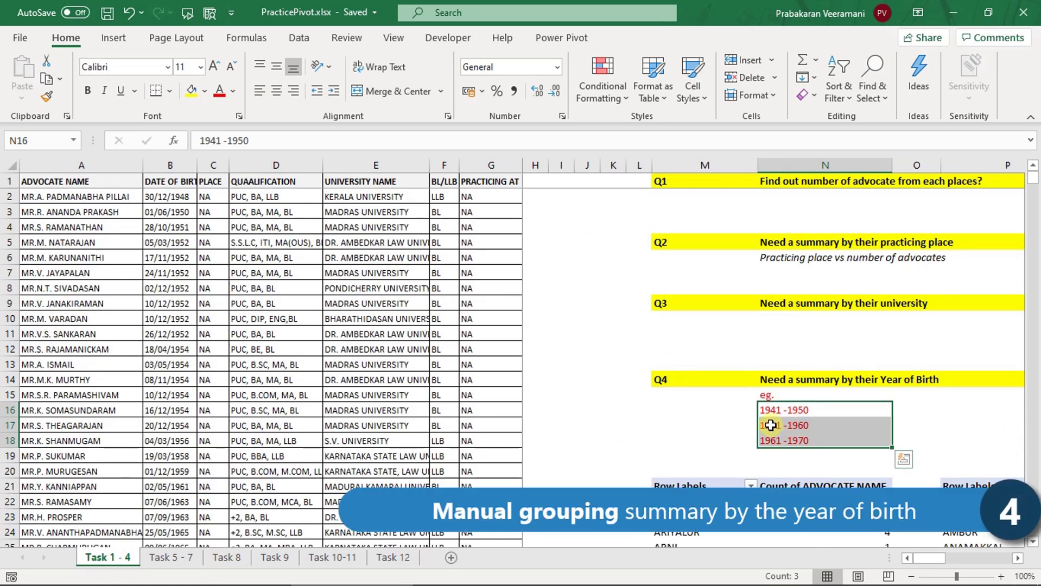
click(849, 382)
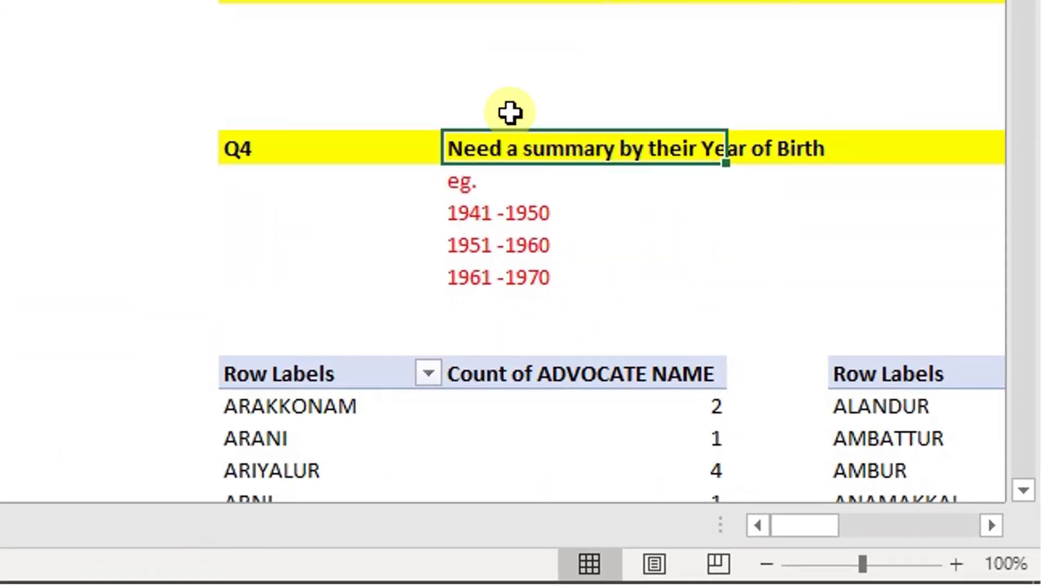
click(508, 111)
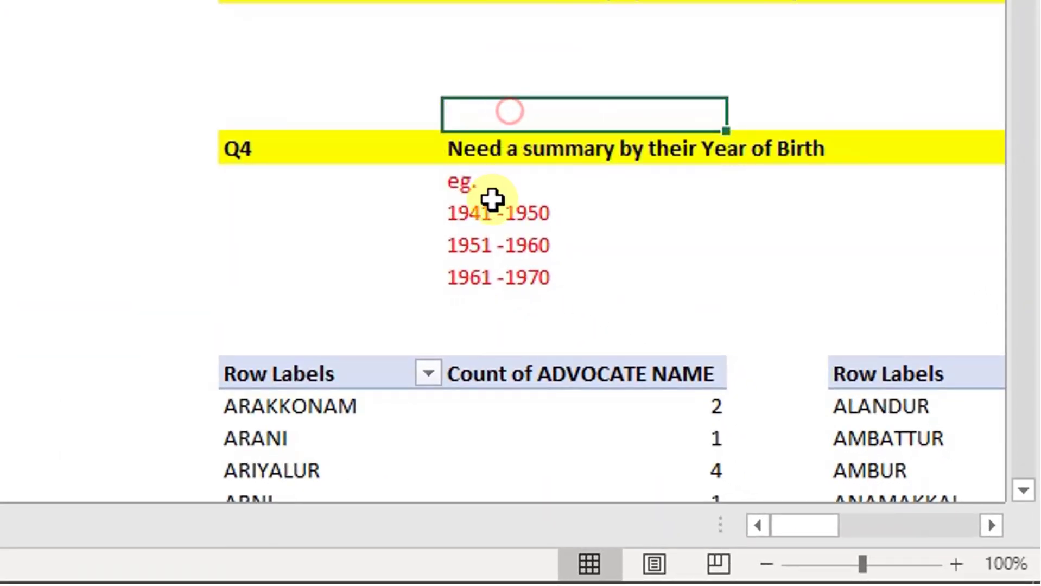
click(498, 213)
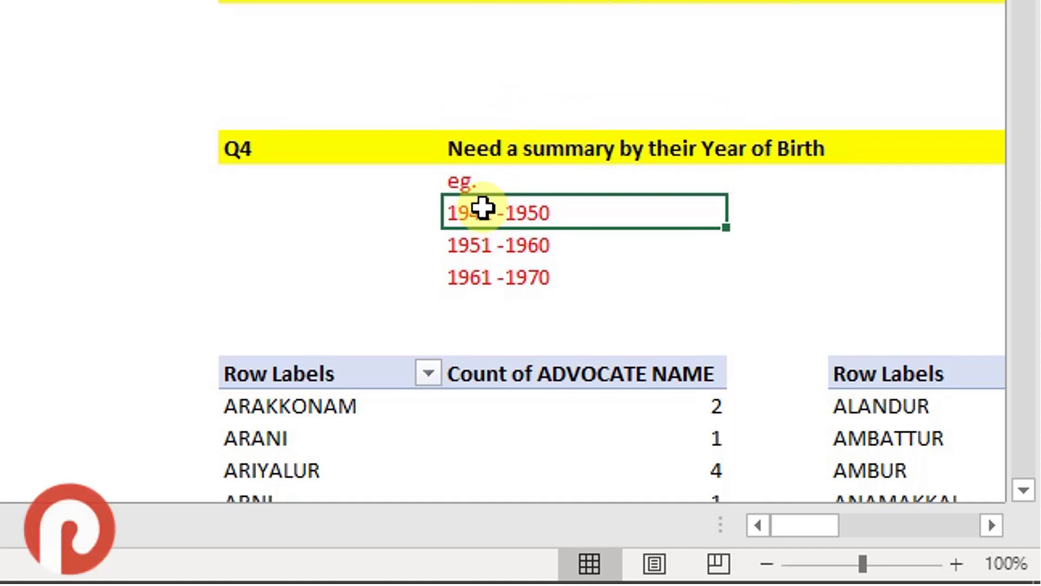
click(482, 175)
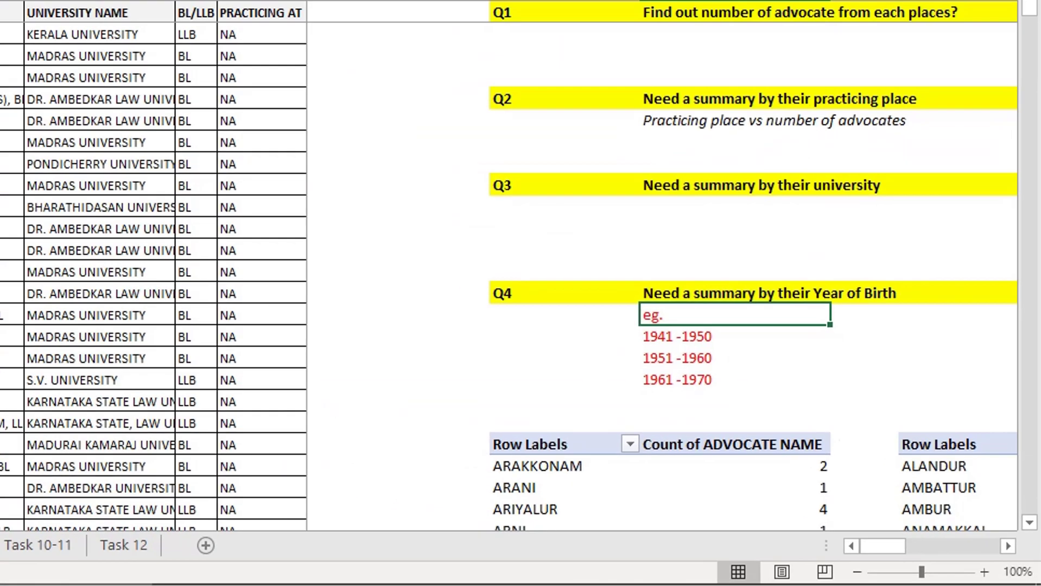
click(166, 164)
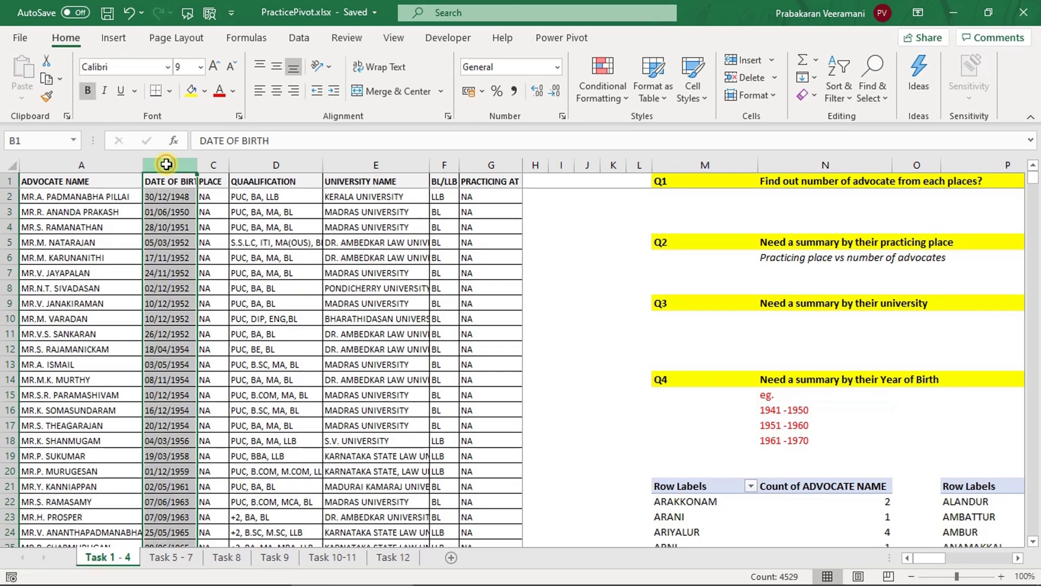
click(752, 413)
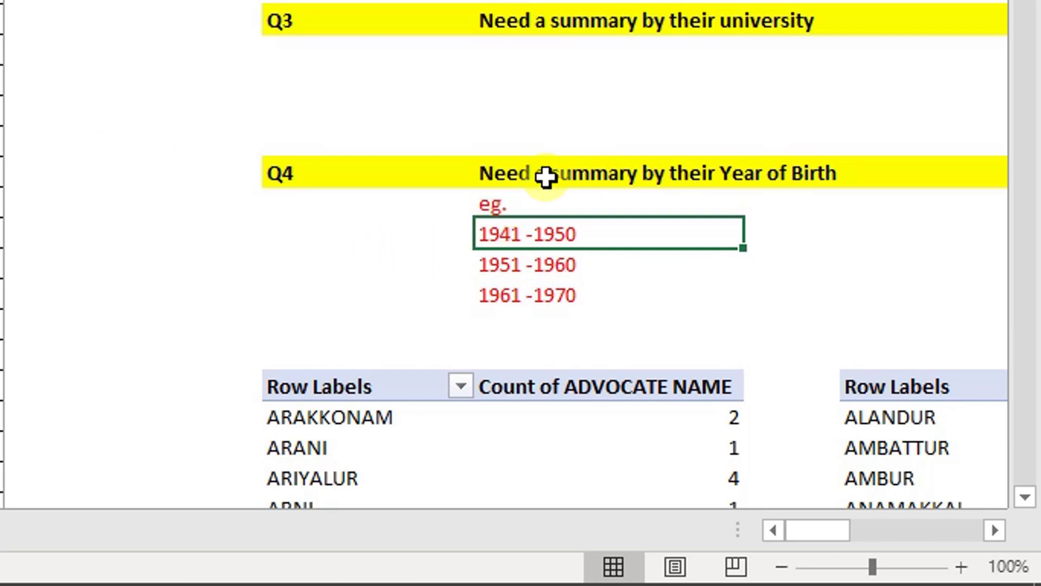
click(478, 272)
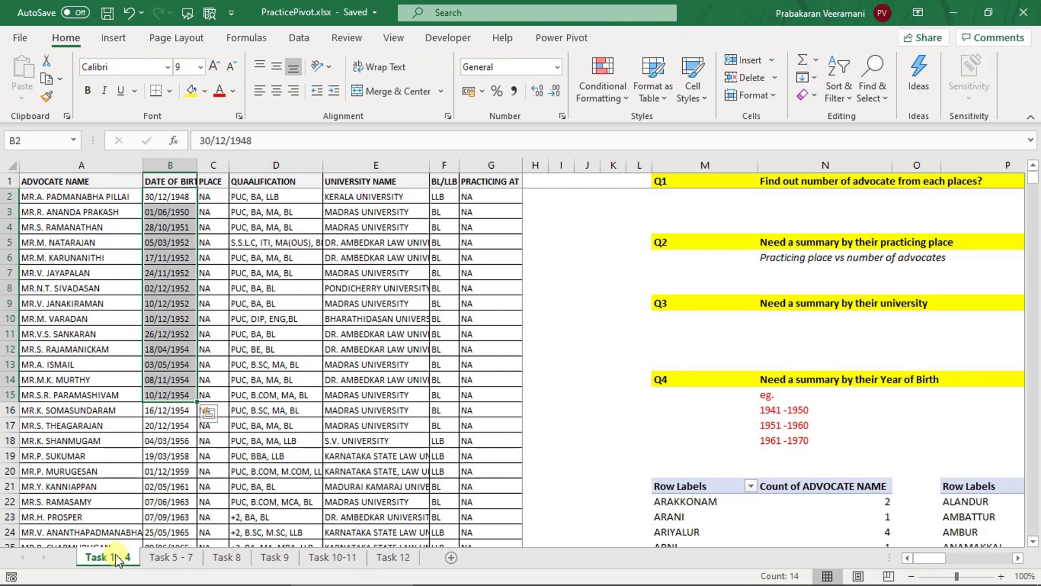
Step: Duplicate the Task 1 - 4 sheet as Task 1 - 4 (2) and scroll to its pivot tables
ctrl+drag(116, 559, 179, 531)
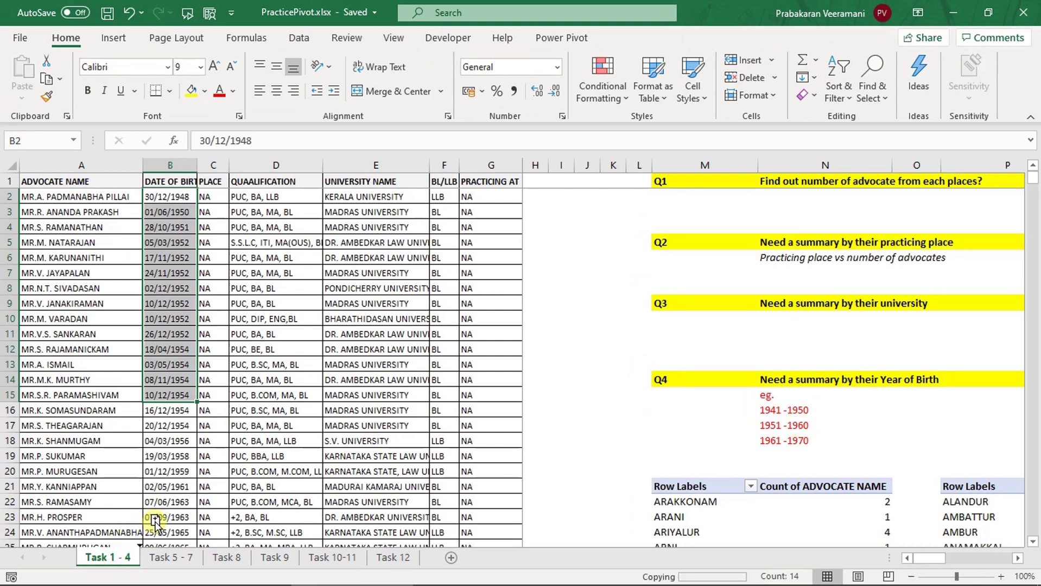
click(663, 470)
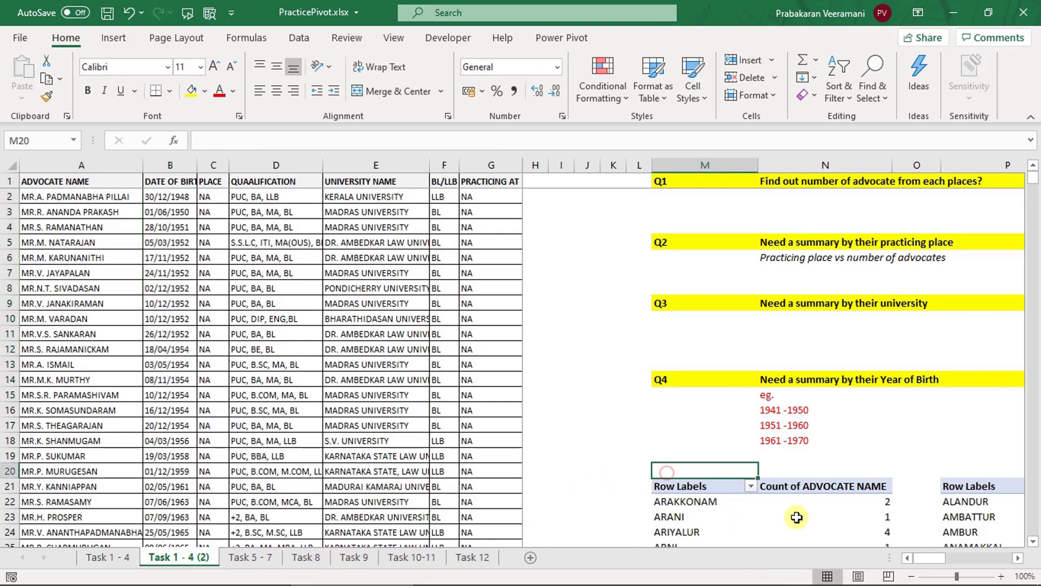
scroll(790, 511, down, 2)
drag(906, 557, 975, 551)
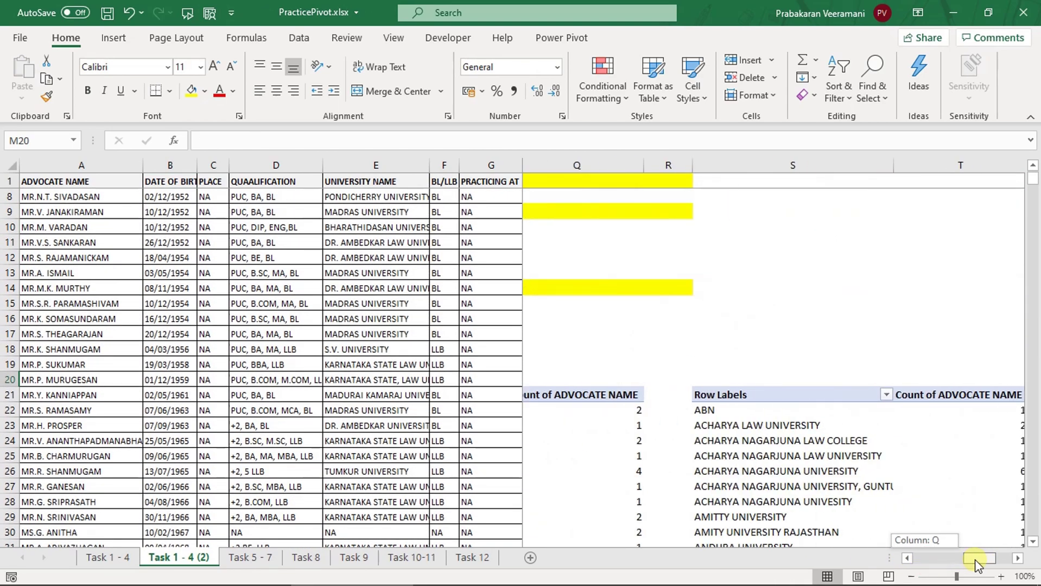
ctrl+scroll(972, 546, down, 1)
ctrl+scroll(953, 530, down, 1)
scroll(697, 505, down, 7)
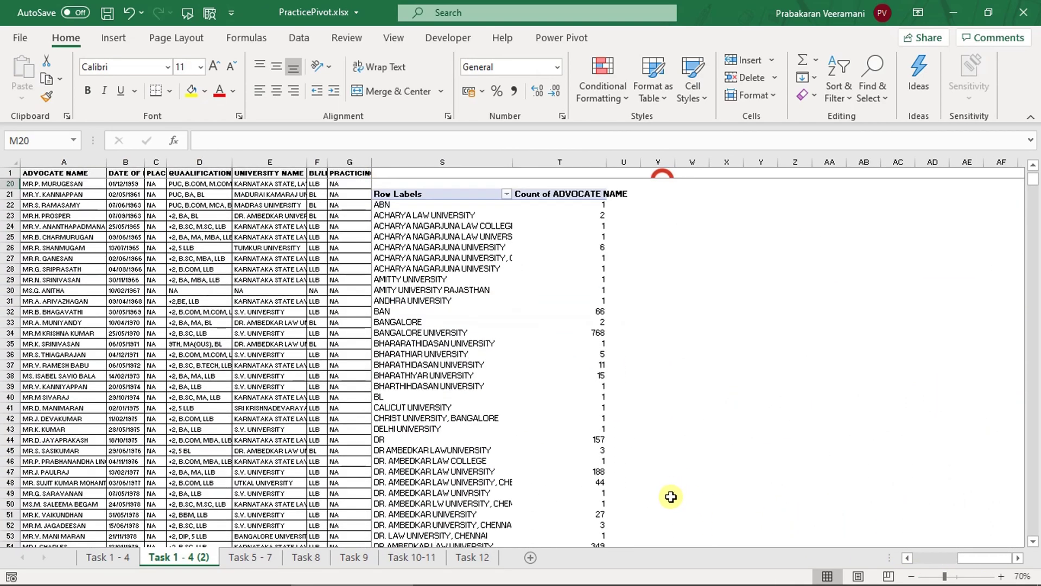
scroll(673, 500, down, 8)
scroll(676, 505, down, 9)
scroll(669, 512, down, 9)
scroll(662, 512, down, 5)
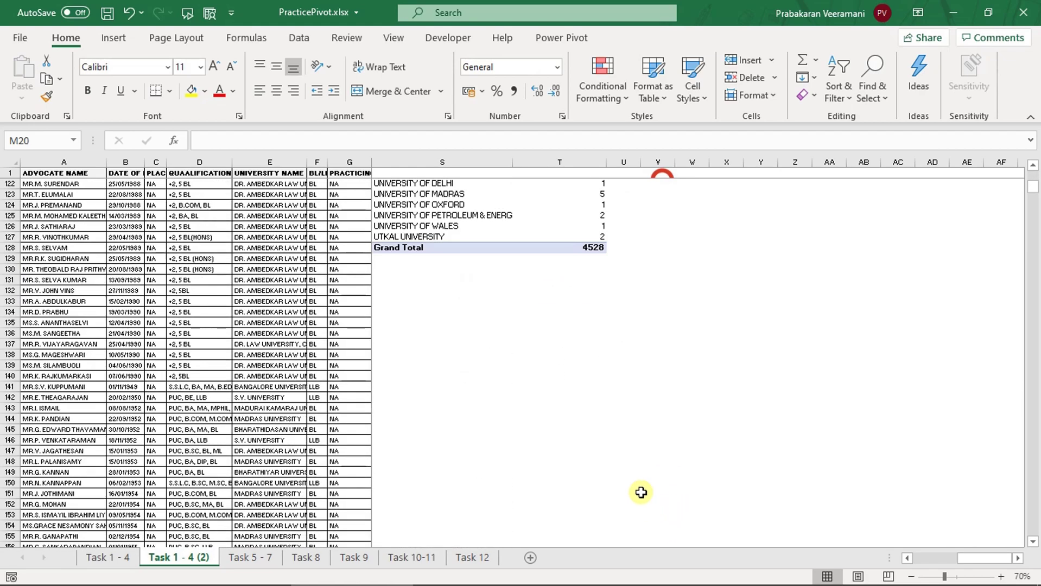
Step: Select the whole pivot table area on the copy and delete it, dismissing the pivot warnings
shift+click(640, 491)
key(Delete)
key(Return)
scroll(630, 483, down, 16)
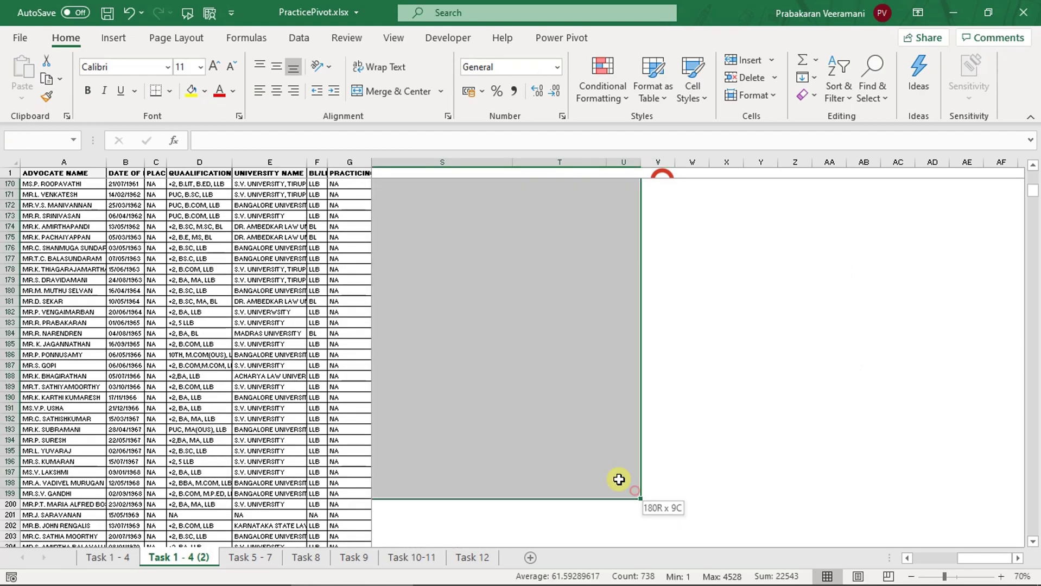
key(Delete)
key(Return)
ctrl+scroll(619, 479, down, 4)
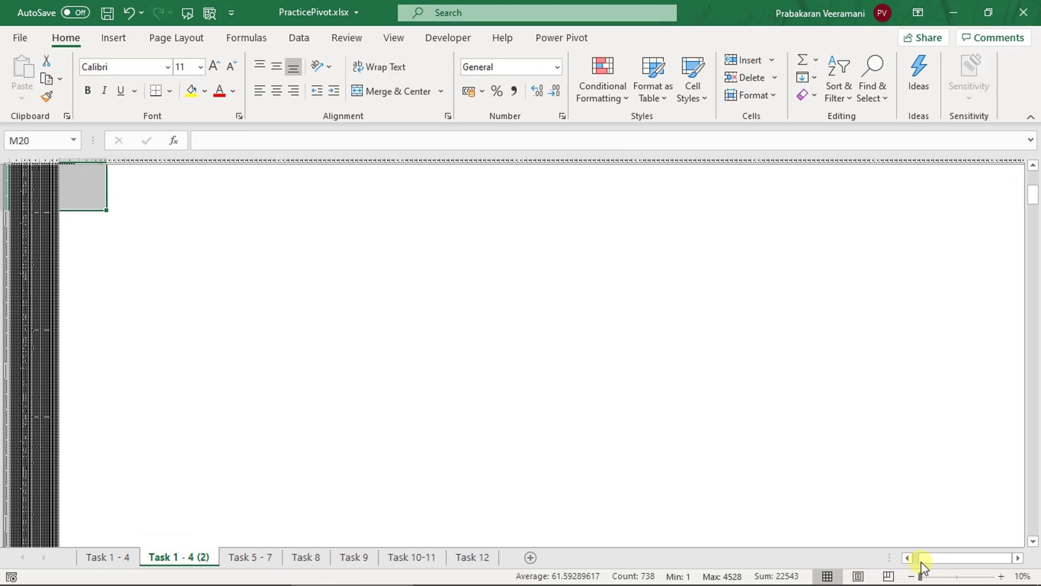
drag(72, 164, 172, 246)
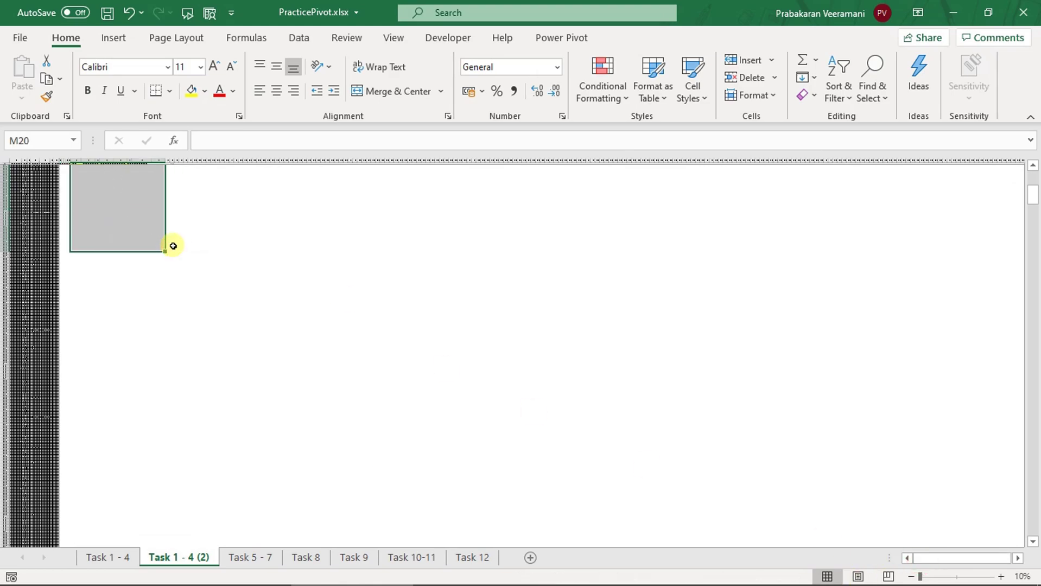
key(Delete)
ctrl+scroll(173, 246, up, 5)
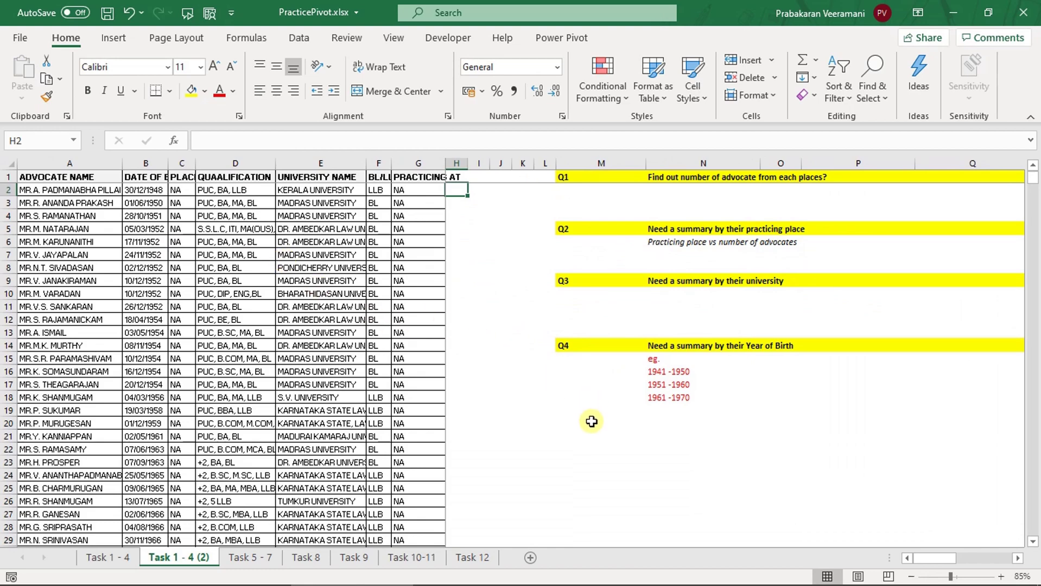
ctrl+scroll(592, 422, down, 1)
ctrl+scroll(592, 421, up, 1)
Step: Start a new PivotTable from the advocate list on the copied sheet
click(590, 422)
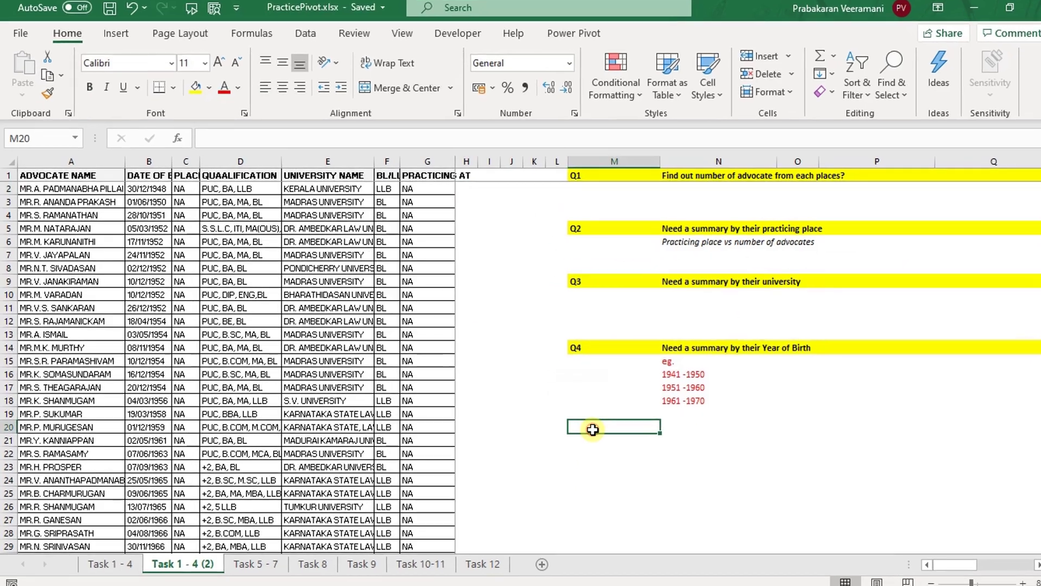
click(118, 186)
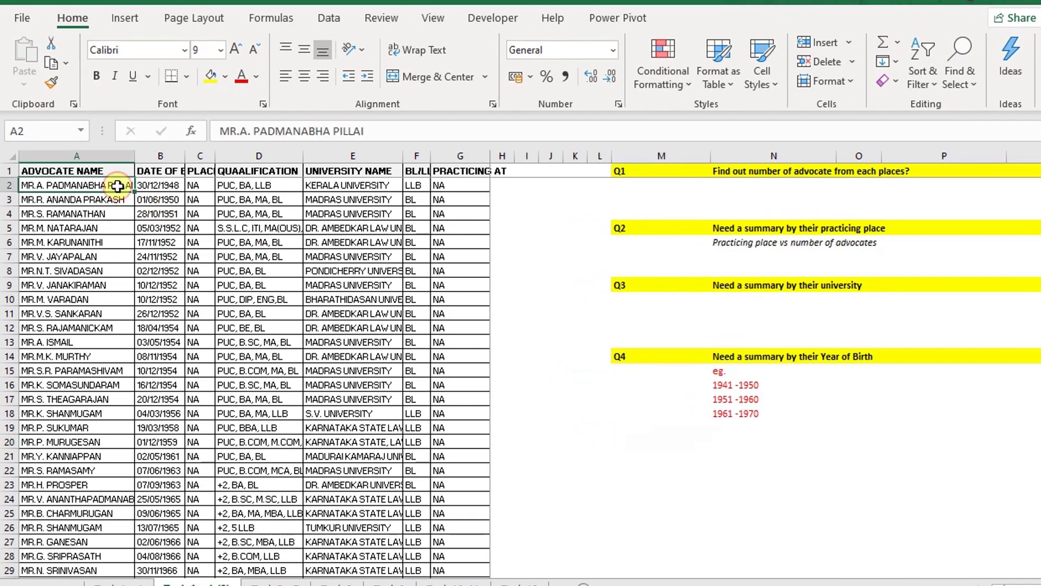
key(ctrl+shift+Right)
key(ctrl+Home)
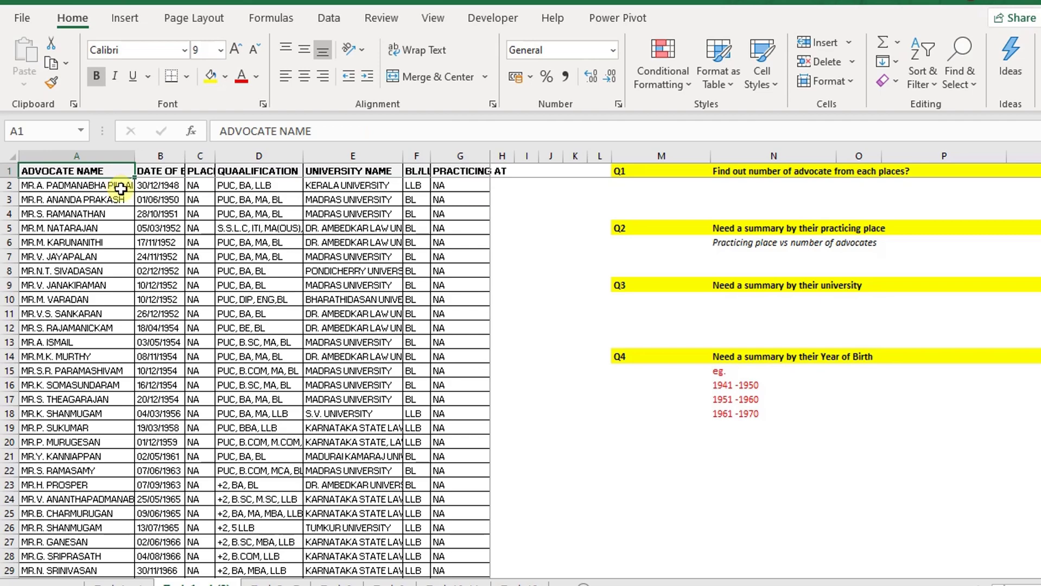
click(125, 18)
click(27, 65)
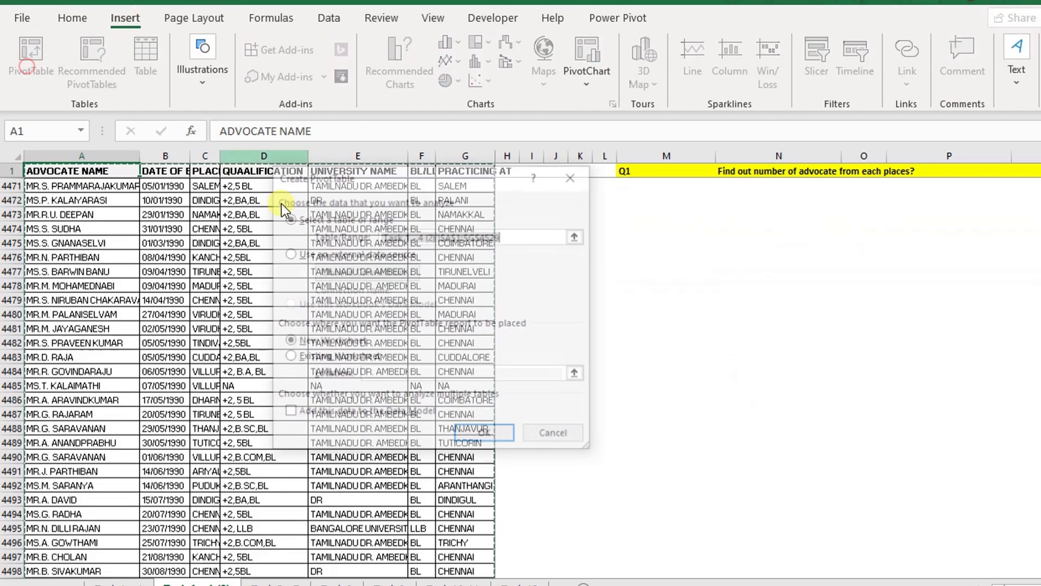
Step: Place the empty PivotTable21 on the existing sheet at cell M20
click(331, 357)
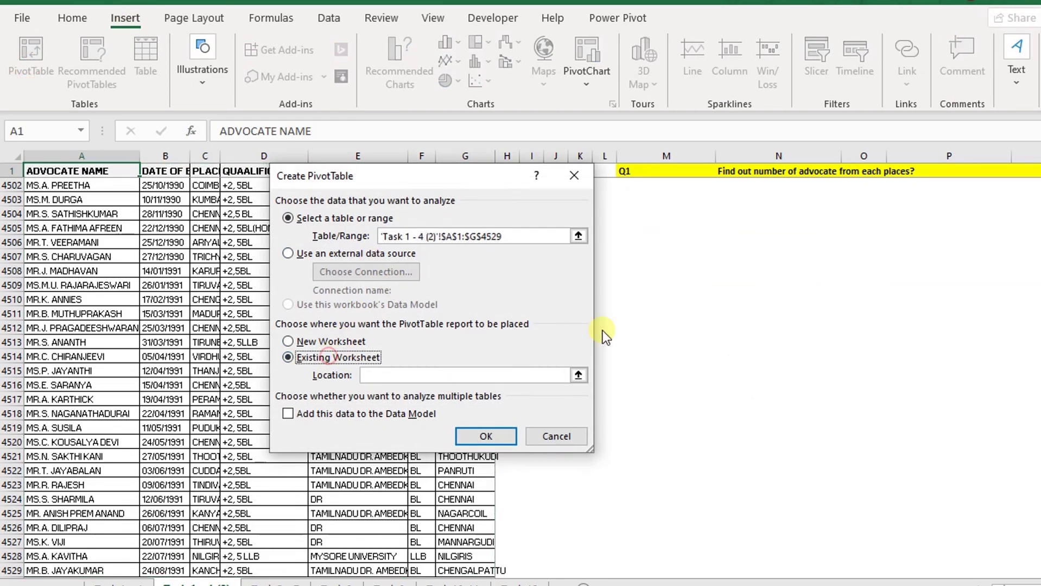
click(646, 305)
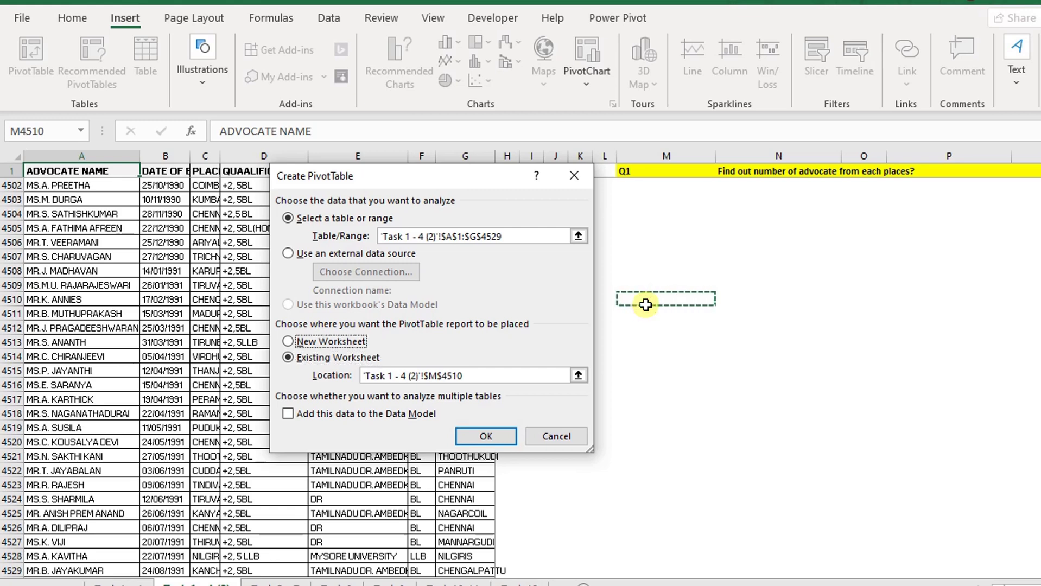
click(360, 357)
click(654, 268)
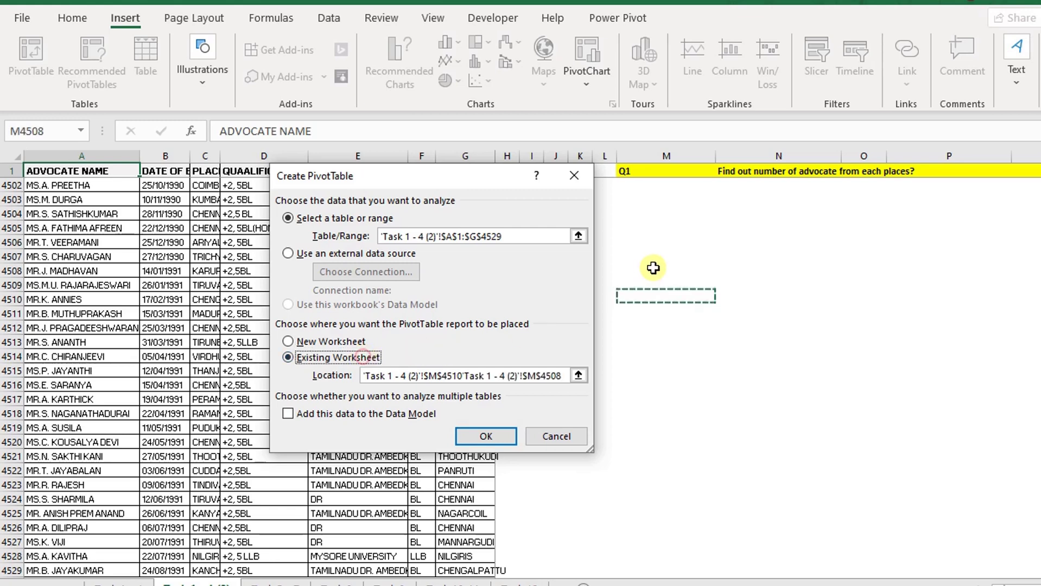
scroll(653, 268, up, 20)
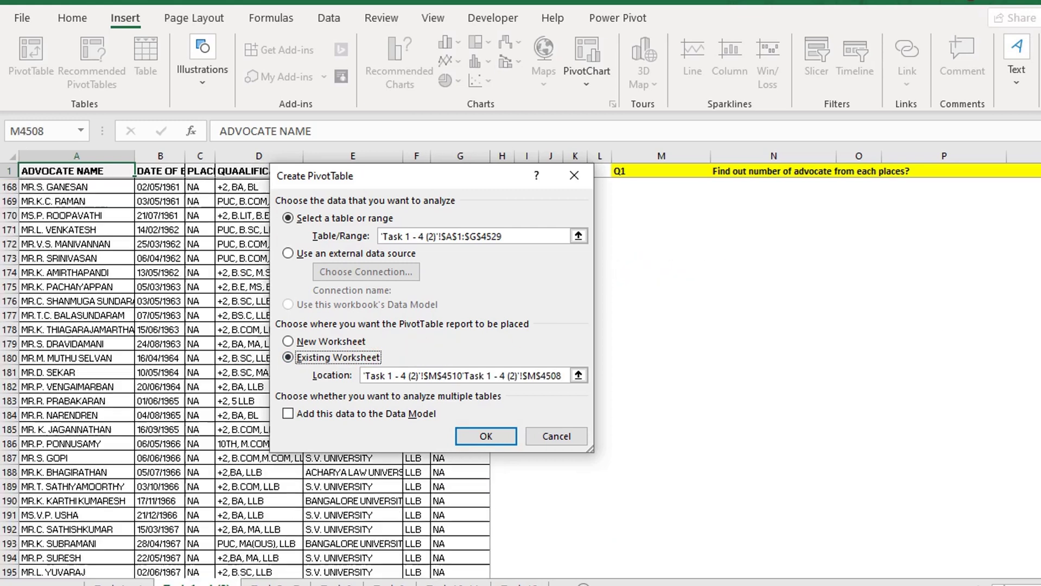
click(633, 440)
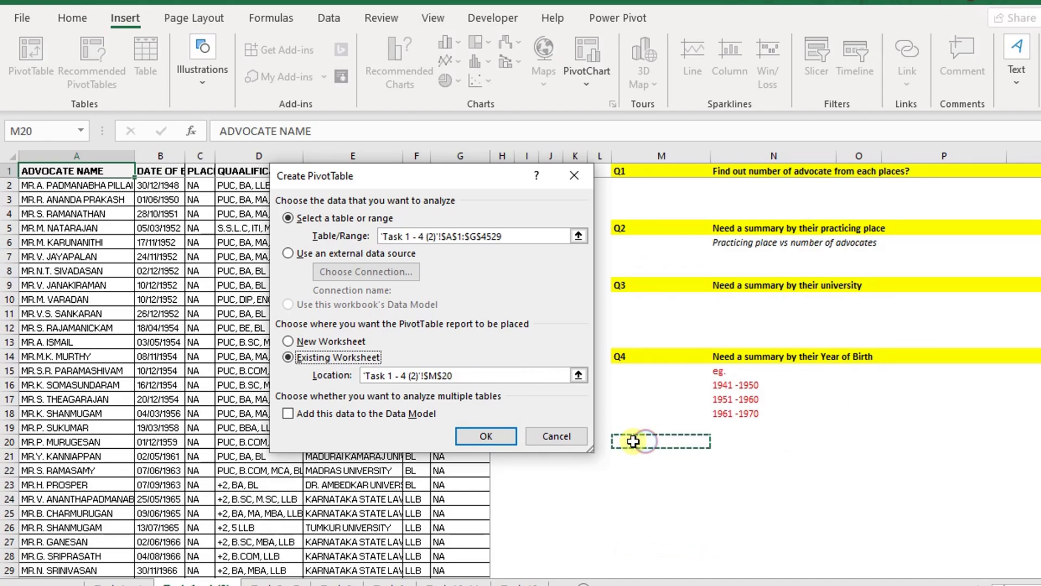
click(491, 436)
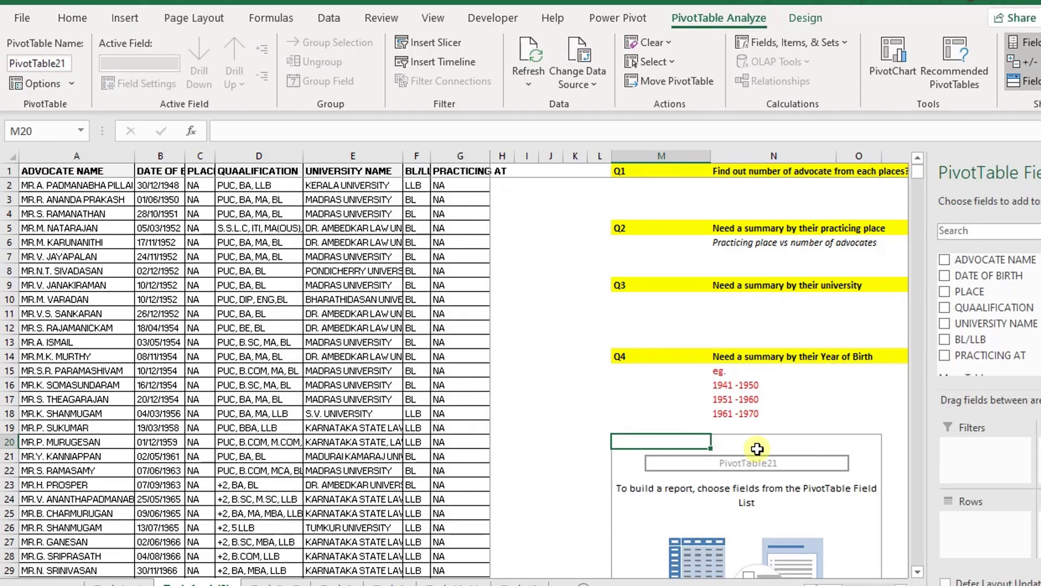
Step: Add DATE OF BIRTH to the new pivot's rows and scroll through the listed dates
scroll(766, 454, down, 2)
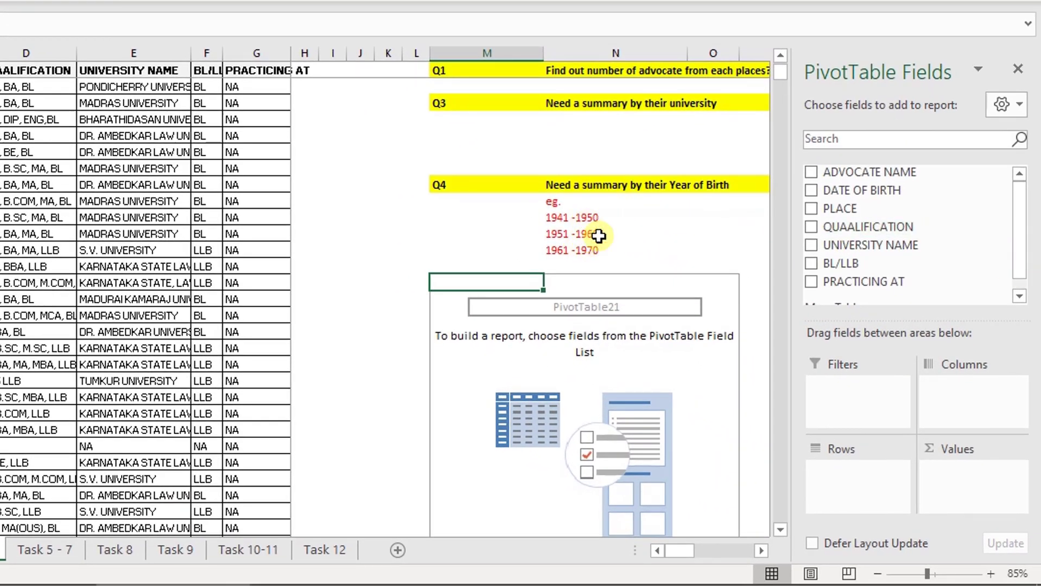
drag(843, 194, 849, 481)
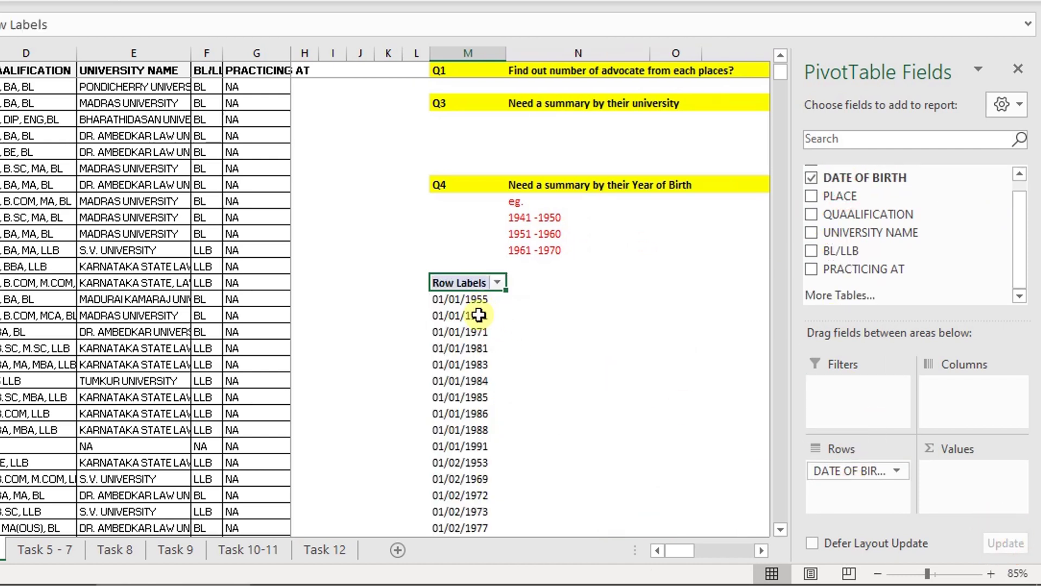
scroll(465, 336, down, 4)
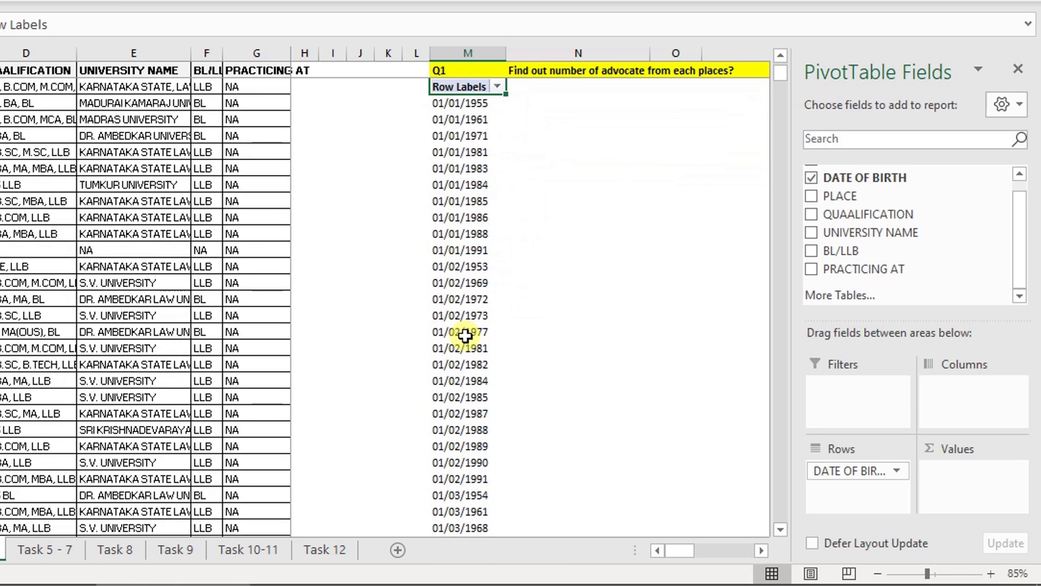
scroll(465, 335, down, 4)
scroll(466, 336, down, 8)
scroll(465, 335, down, 8)
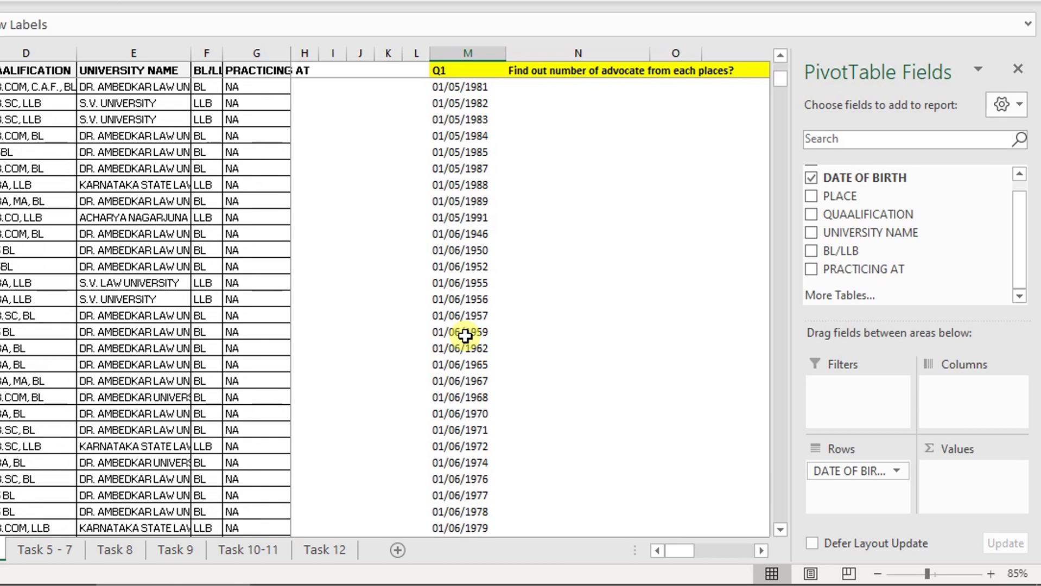
scroll(466, 335, up, 5)
scroll(465, 336, up, 5)
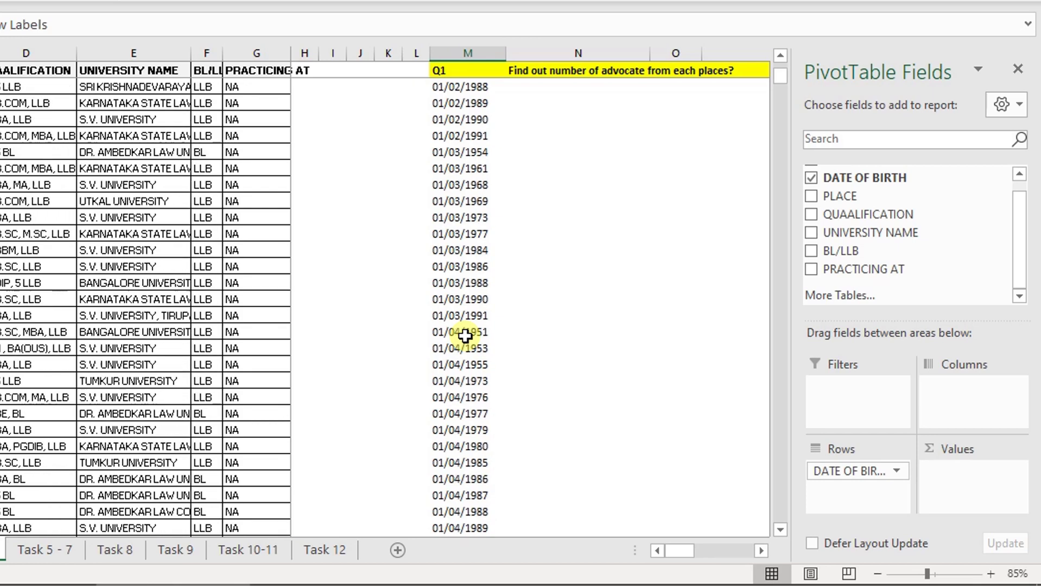
scroll(466, 335, up, 5)
scroll(466, 337, up, 8)
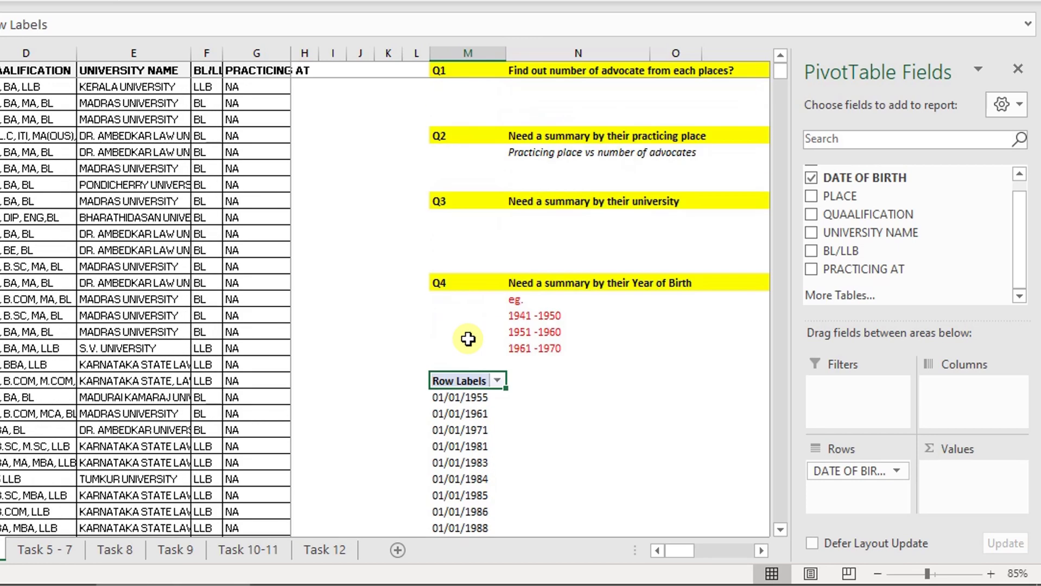
Step: Add ADVOCATE NAME to Values to count advocates per birth date, e.g. 01/01/1955 at 2
click(475, 397)
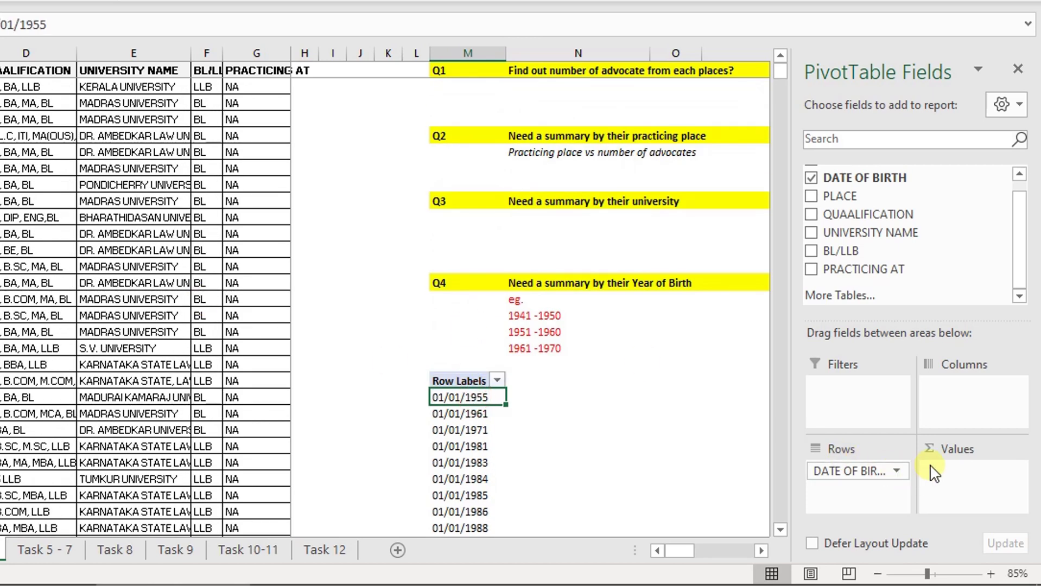
scroll(1025, 272, up, 1)
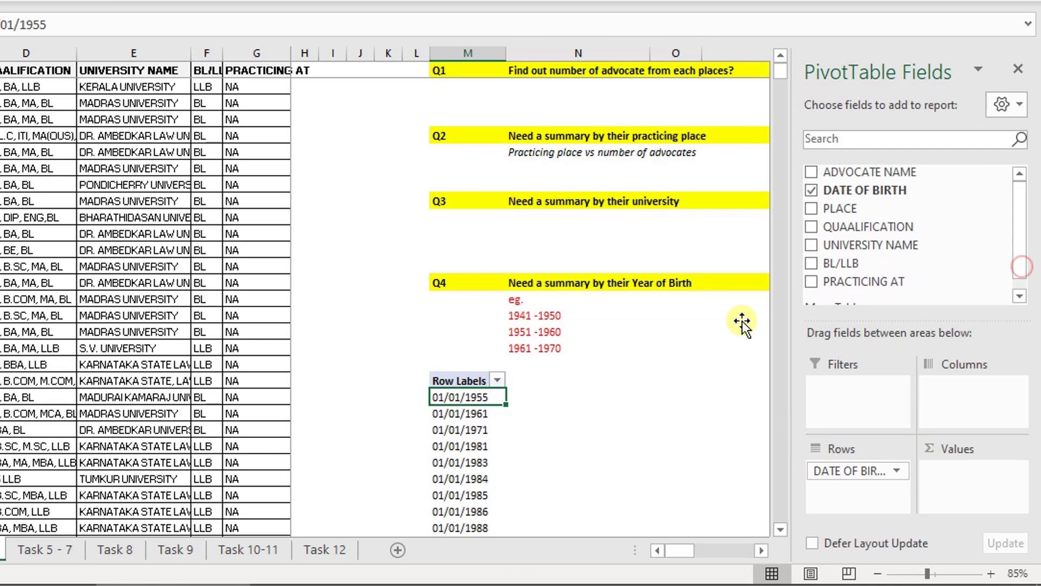
drag(855, 173, 956, 489)
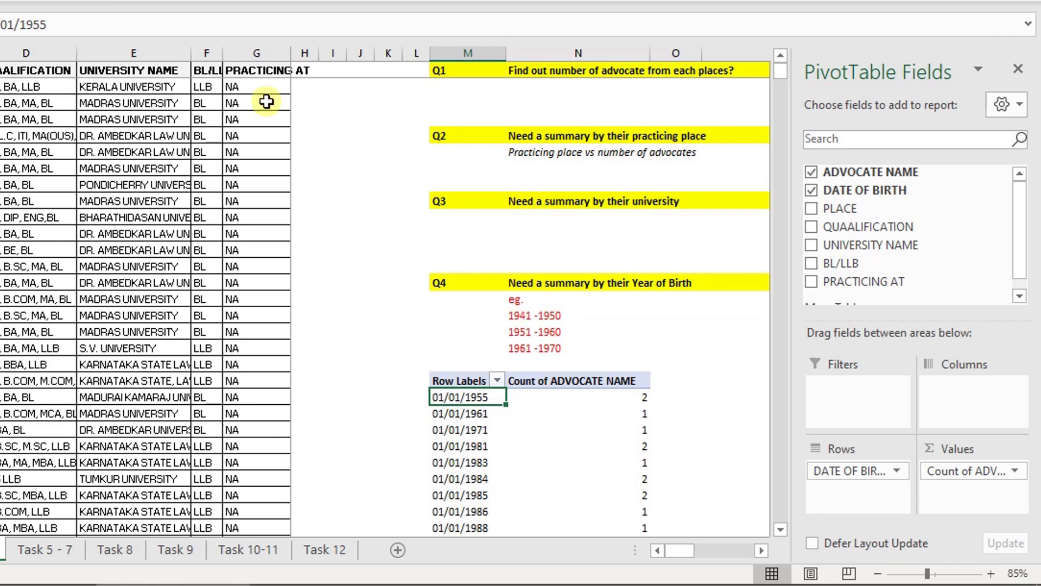
click(470, 429)
Step: Inspect how the Date of Birth cells, starting with 30/12/1948, are stored
click(470, 430)
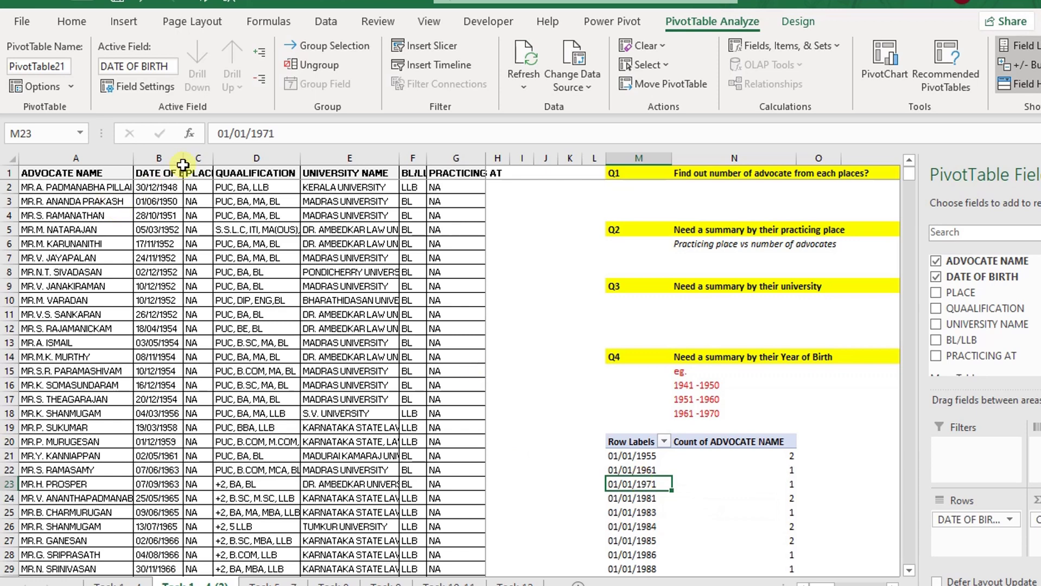
drag(188, 157, 191, 157)
click(171, 188)
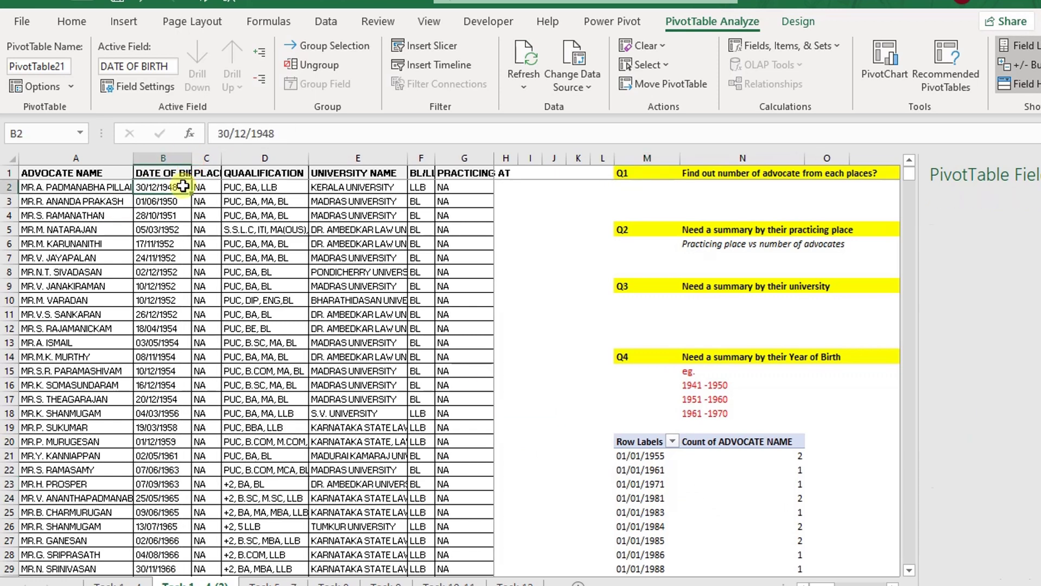
click(173, 202)
click(169, 228)
click(172, 240)
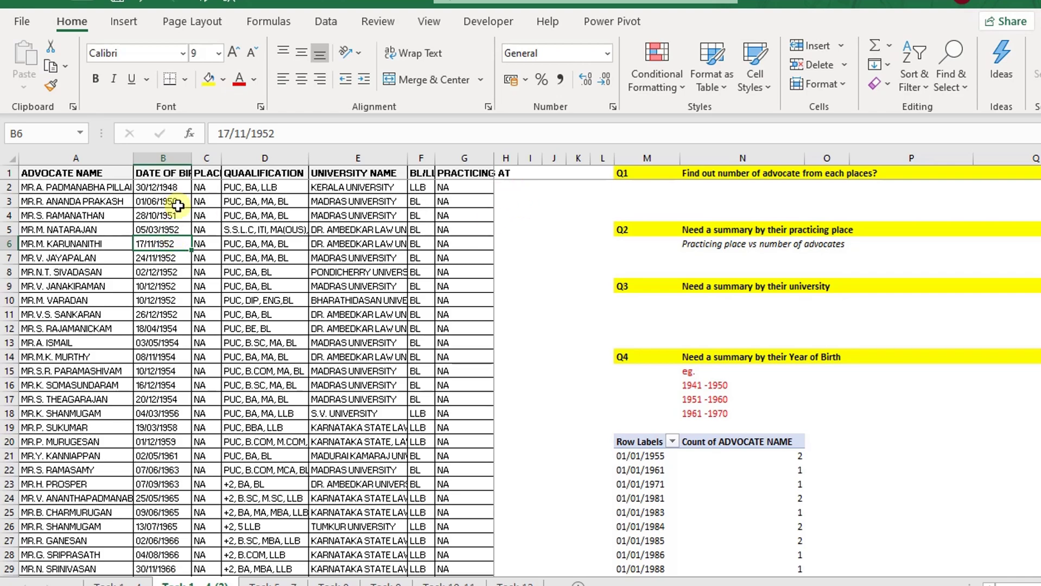
click(177, 187)
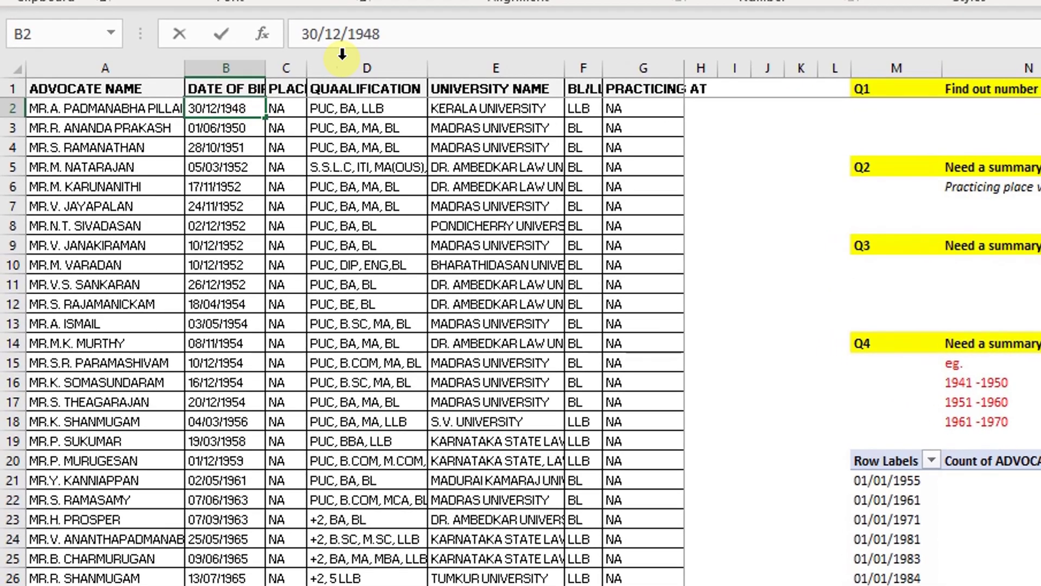
Step: Re-enter B2's date 30/12/1948 to test conversion, then undo it
double_click(178, 186)
key(Return)
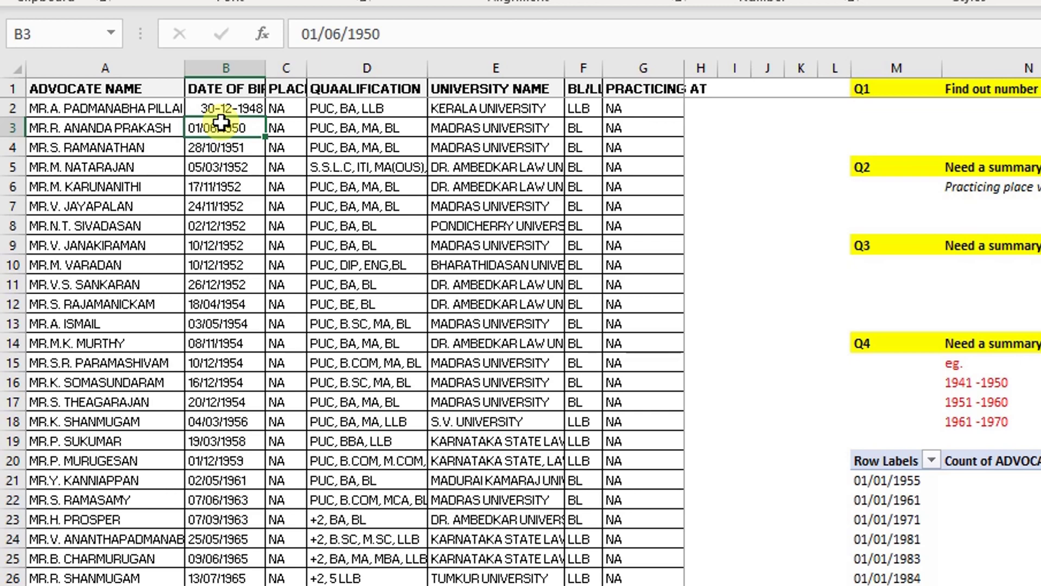
key(ctrl+z)
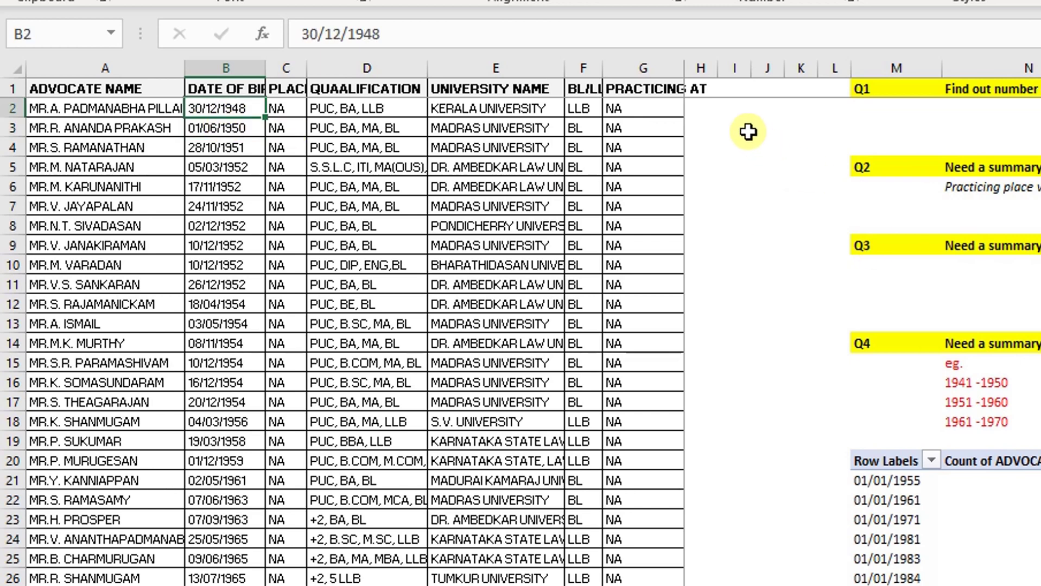
Step: Enter 1 in helper cell I3 and copy it
click(748, 131)
text(1)
key(Return)
click(732, 134)
key(ctrl+c)
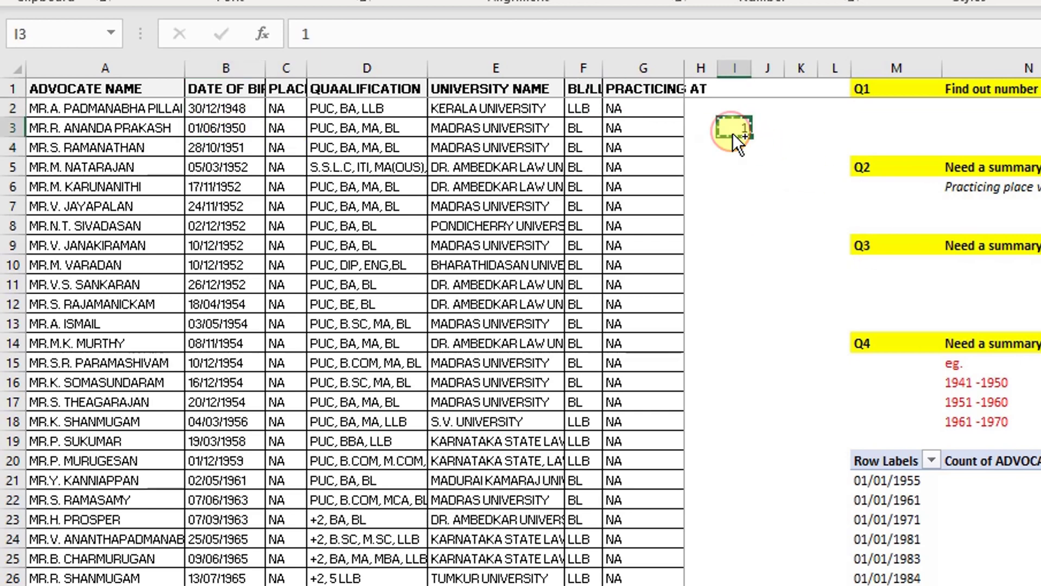
Step: Paste Special the copied 1 onto birth dates B2:B4526 using Values and Multiply
key(Left)
key(Up)
key(Left)
key(Up)
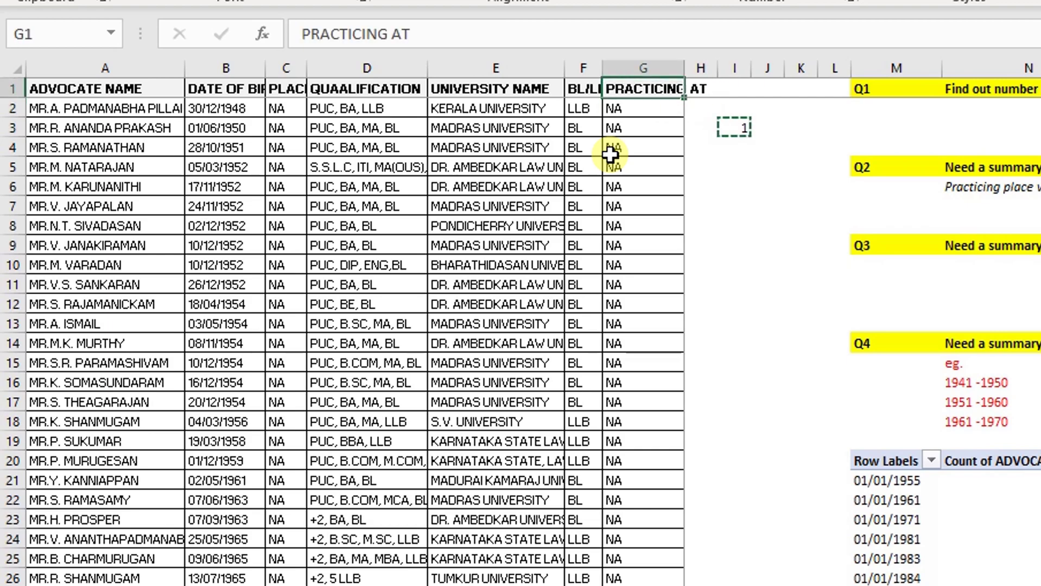
key(Left)
key(Left)
key(Left)
key(Left)
key(Left)
key(Down)
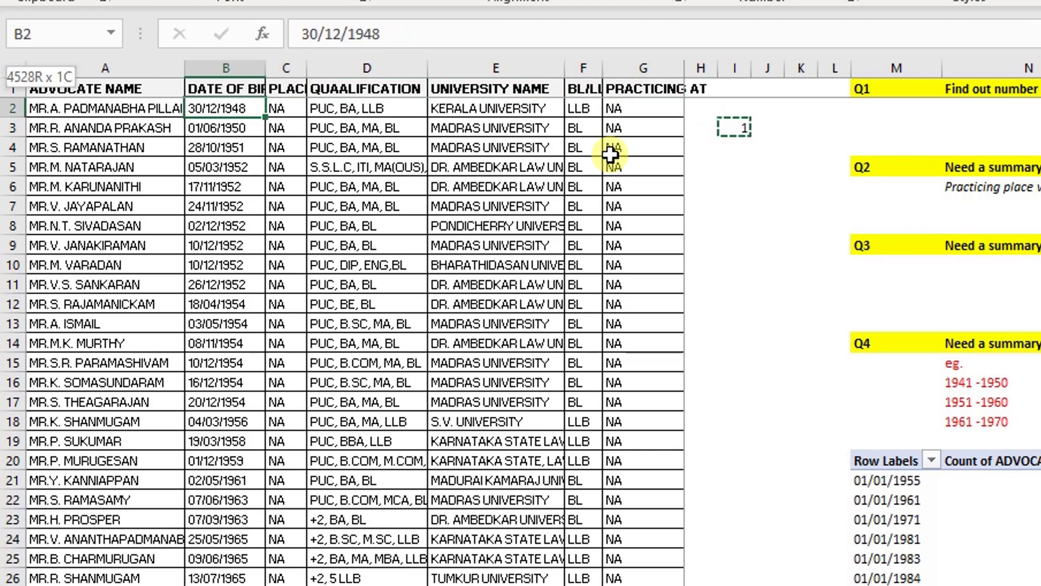
key(ctrl+shift+Down)
key(ctrl+alt+v)
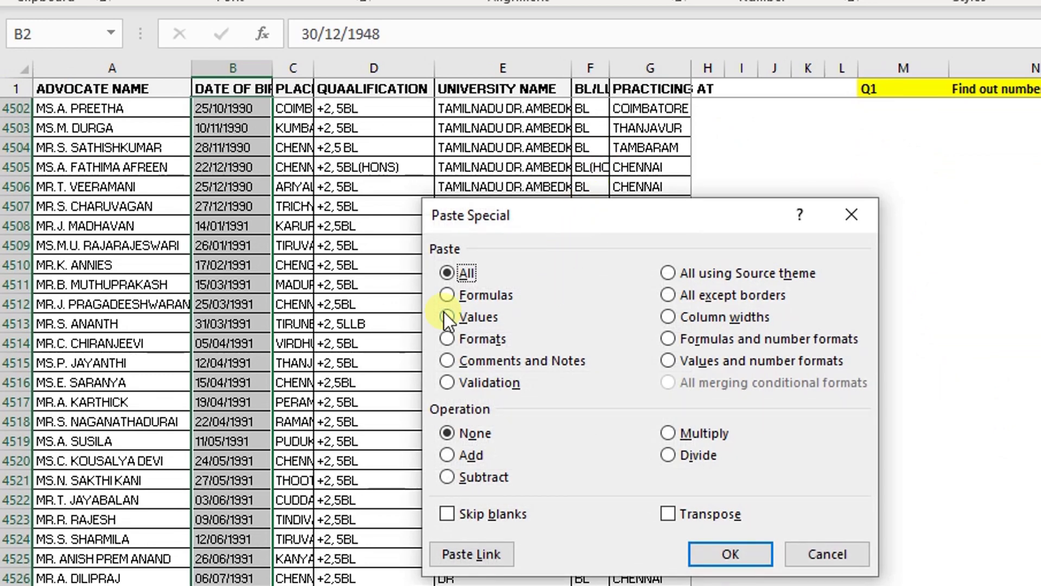
click(680, 437)
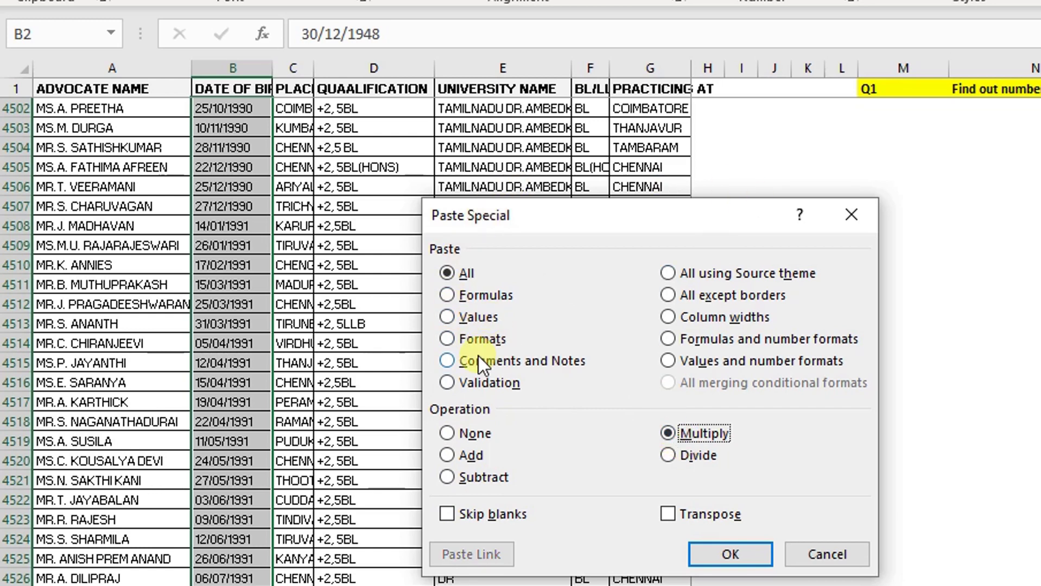
click(458, 321)
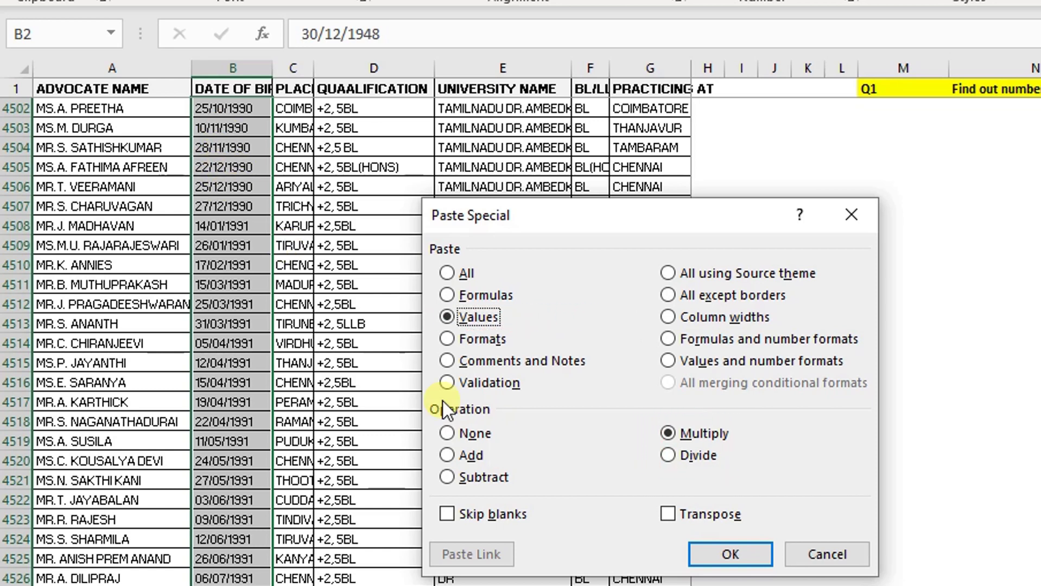
click(703, 555)
Step: Reselect all DATE OF BIRTH values from B2 to the last row
click(227, 227)
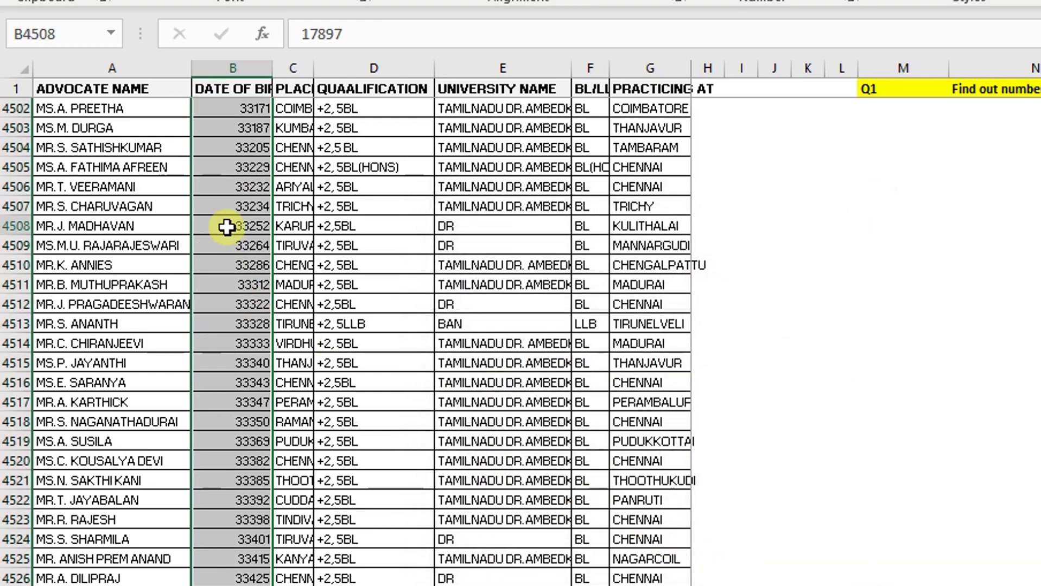
click(227, 227)
key(ctrl+Up)
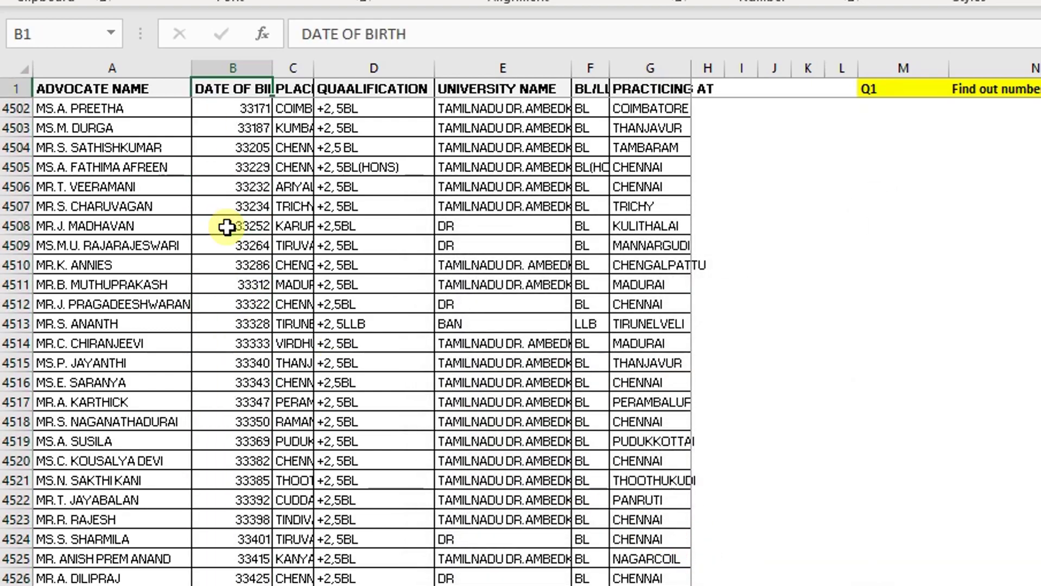
key(Down)
key(ctrl+shift+Down)
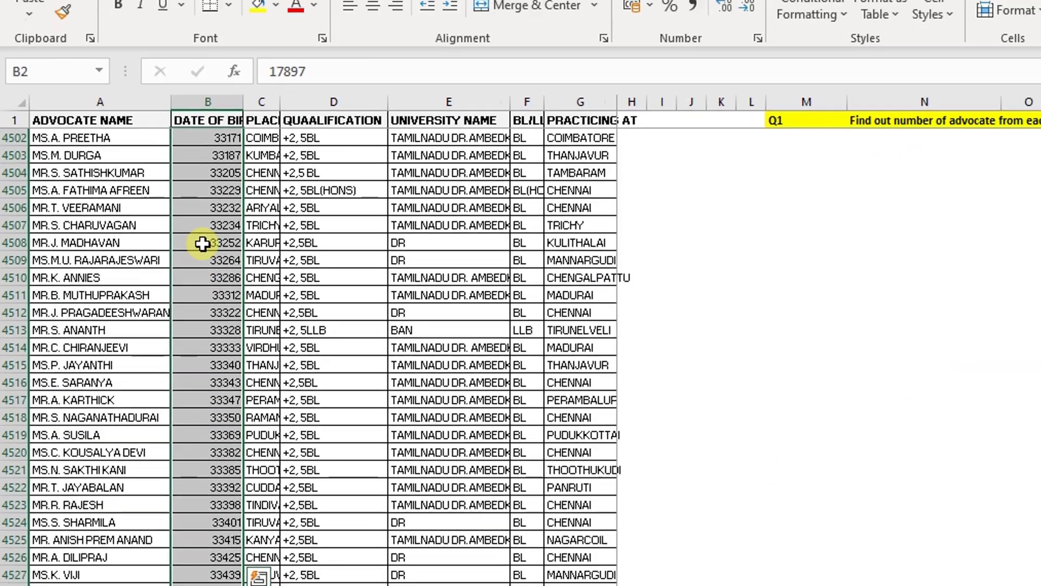
Step: Format the selected birth values as Short Date
click(607, 51)
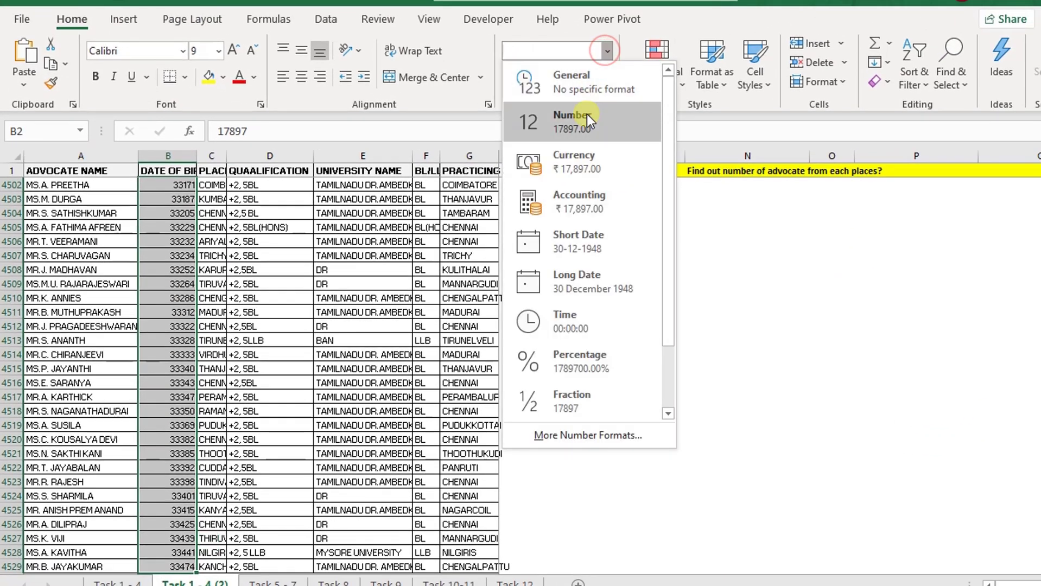
click(590, 234)
click(155, 199)
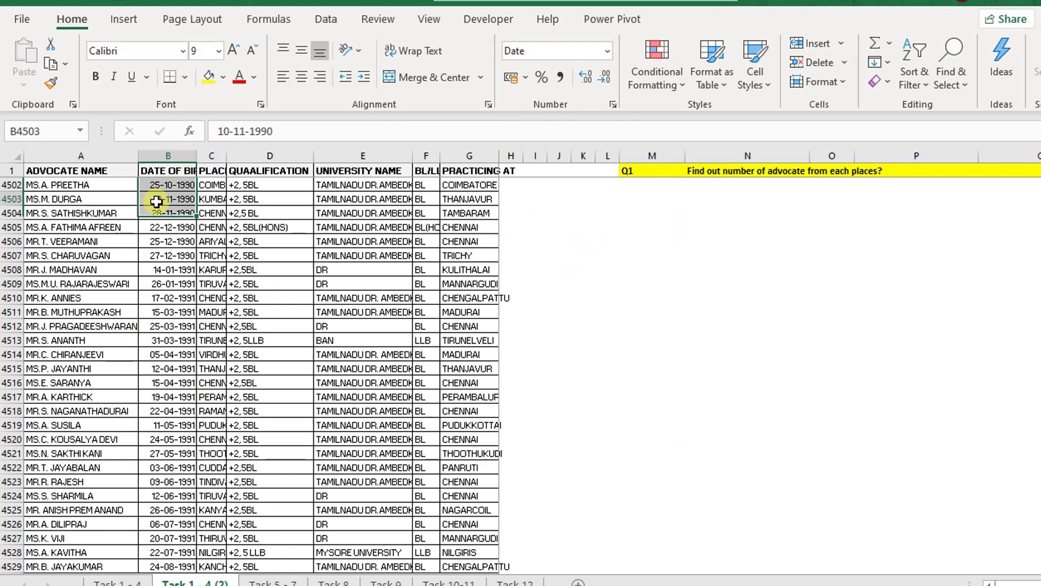
Step: Refresh the existing pivot with Alt+F5 so it lists real dates like 30-12-1948
click(640, 282)
key(ctrl+Up)
key(ctrl+Up)
key(ctrl+Up)
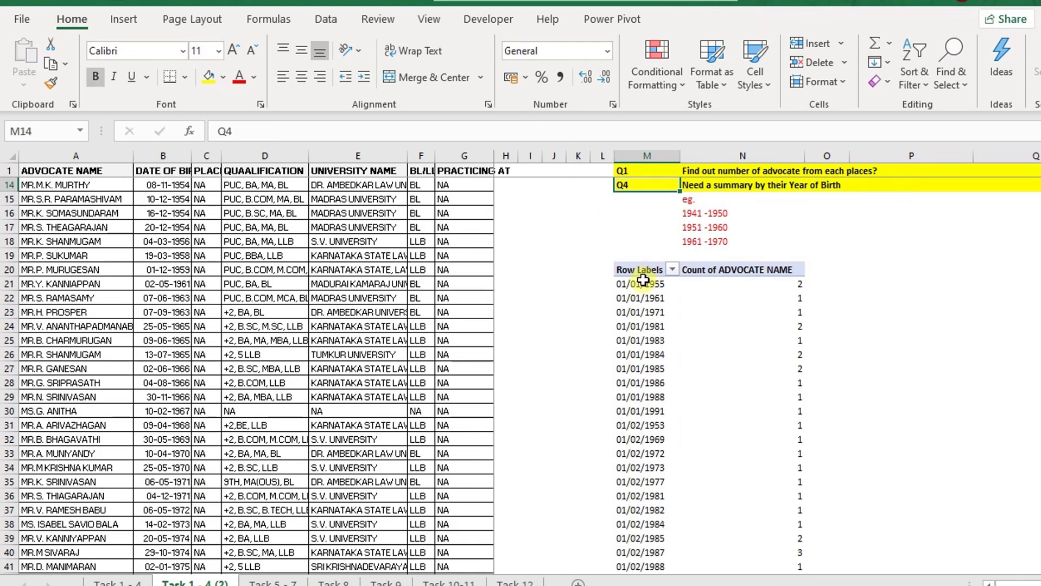
click(656, 342)
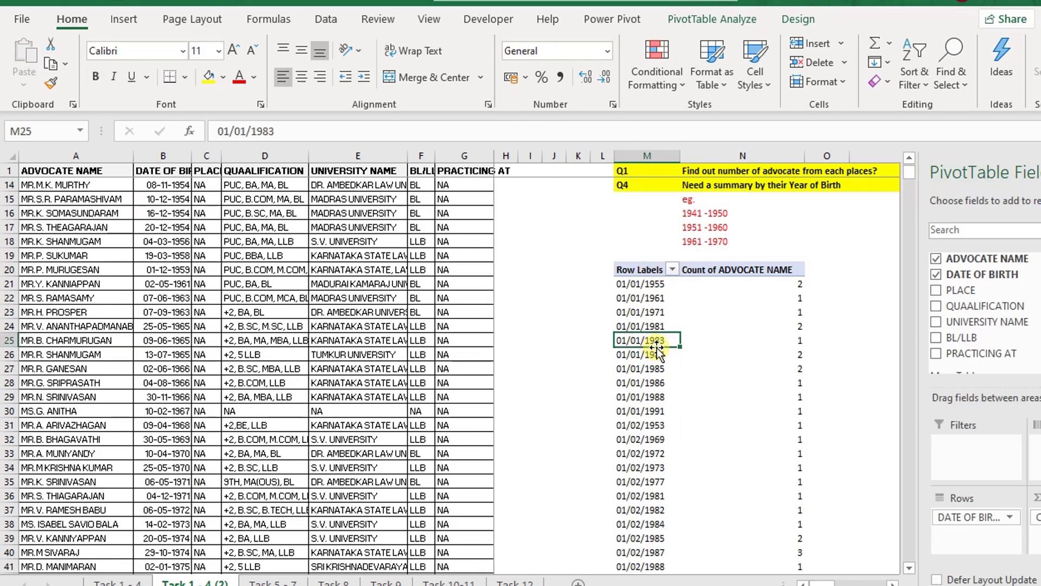
key(alt+F5)
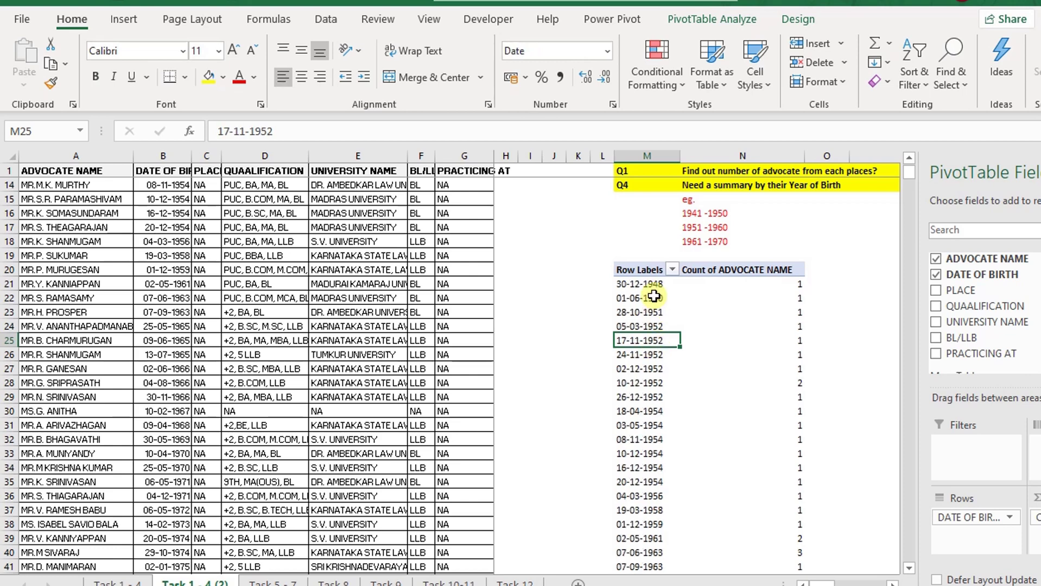
scroll(836, 373, up, 4)
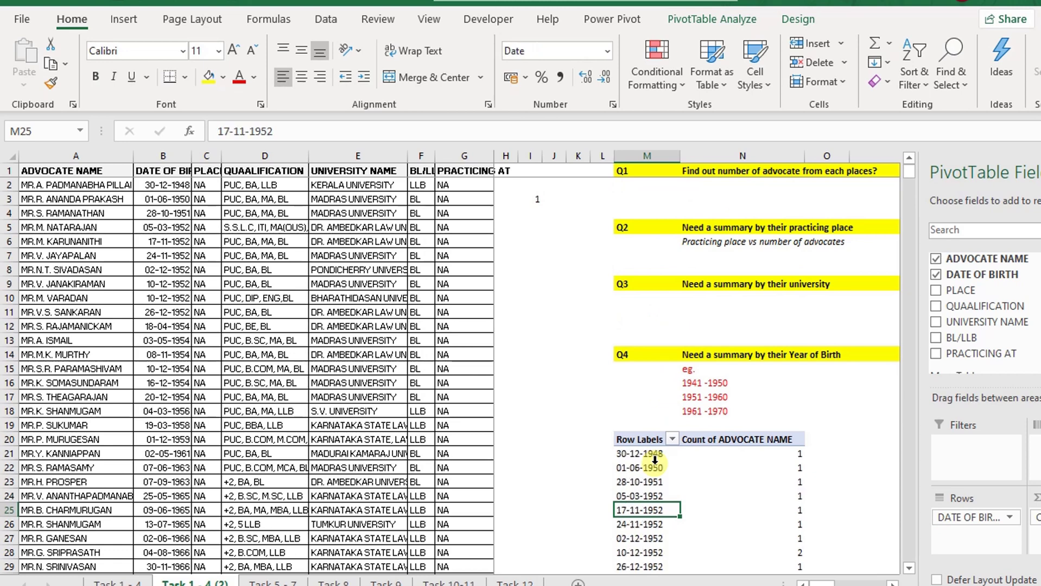
Step: Look over the old pivot area and select a cell in the advocate list
click(610, 438)
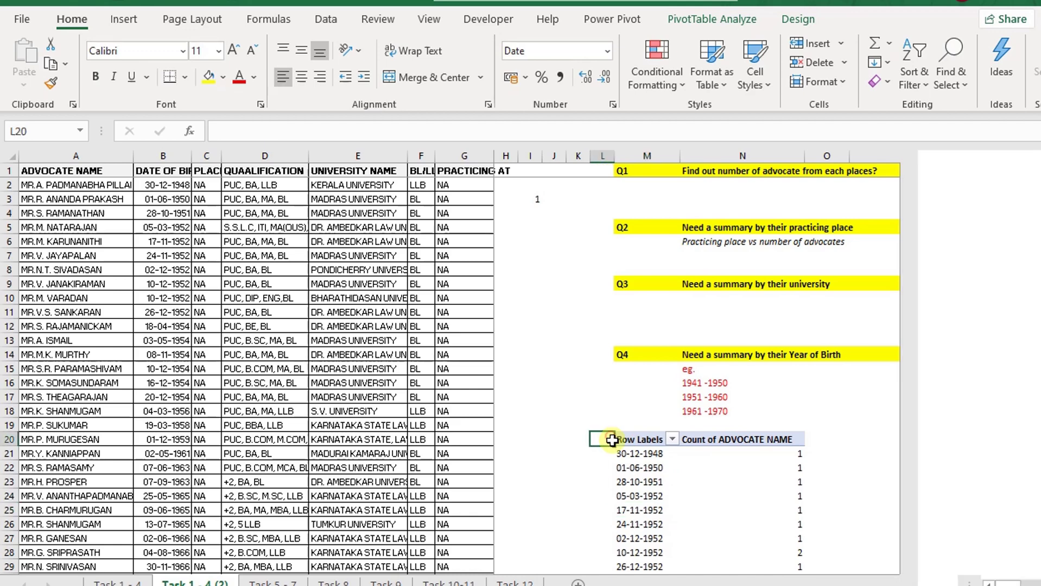
key(shift+Right)
key(shift+Right)
key(shift+Right)
key(ctrl+shift+Down)
key(ctrl+shift+Down)
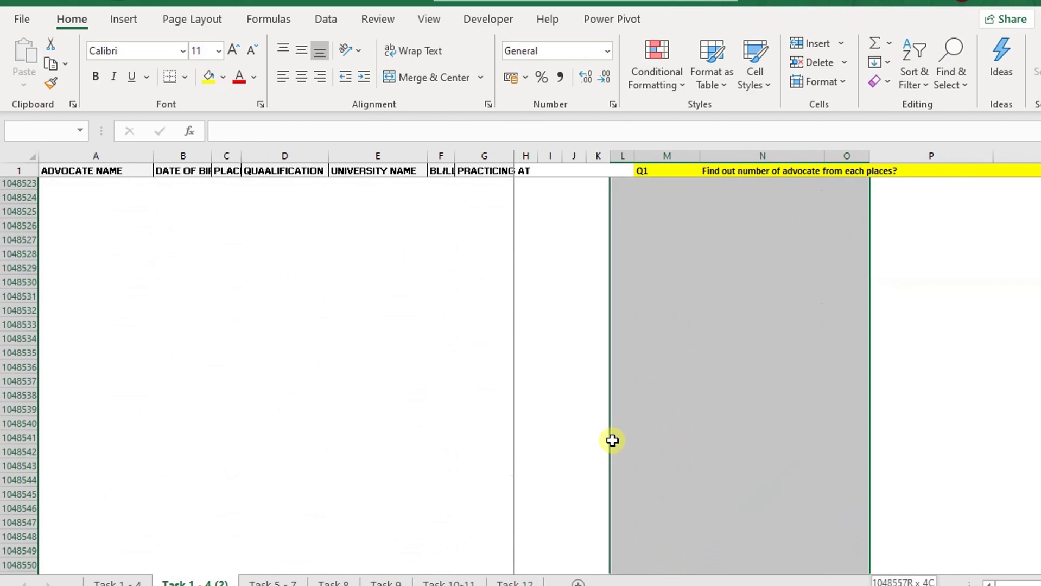
key(ctrl+Up)
key(Down)
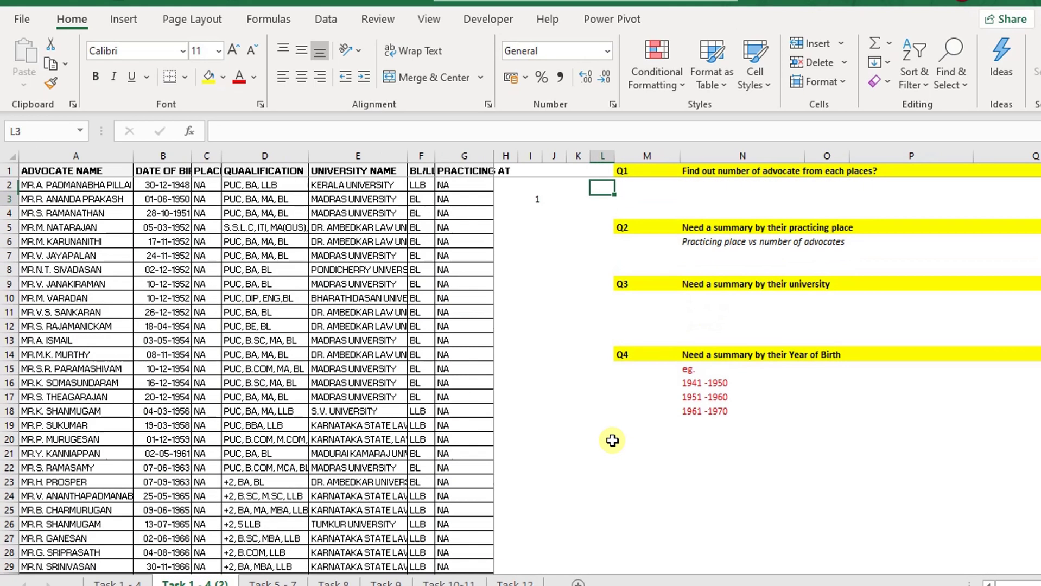
key(Down)
key(Down)
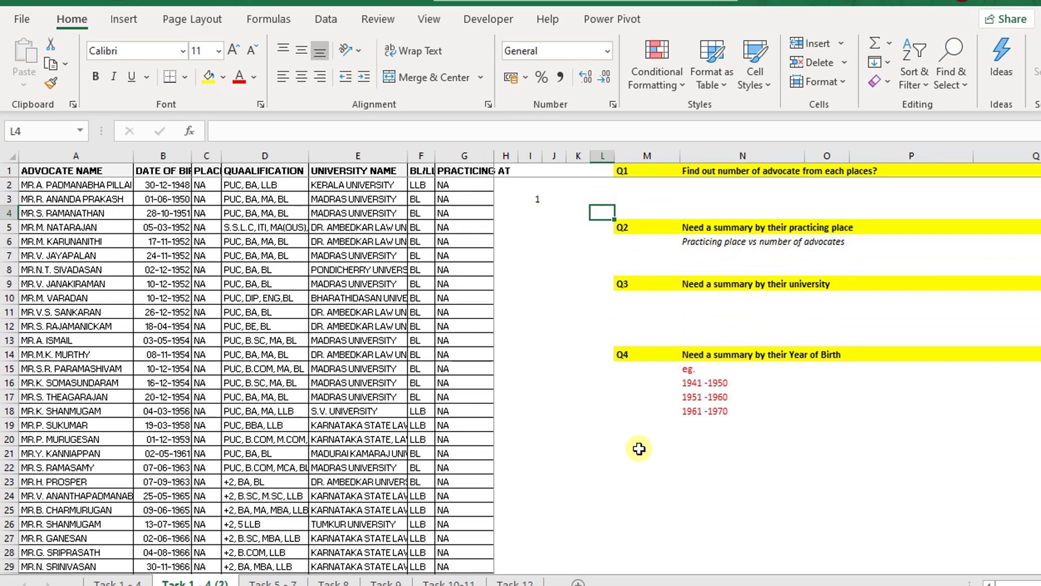
click(639, 449)
click(405, 314)
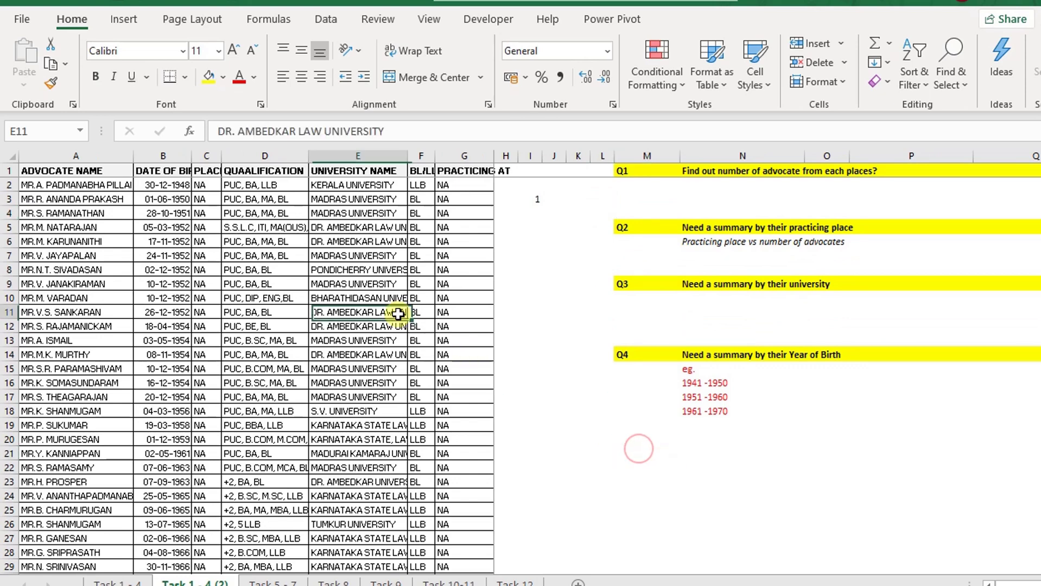
Step: Insert a PivotTable from A1:G4529 on the existing worksheet at cell M22
click(639, 22)
click(123, 22)
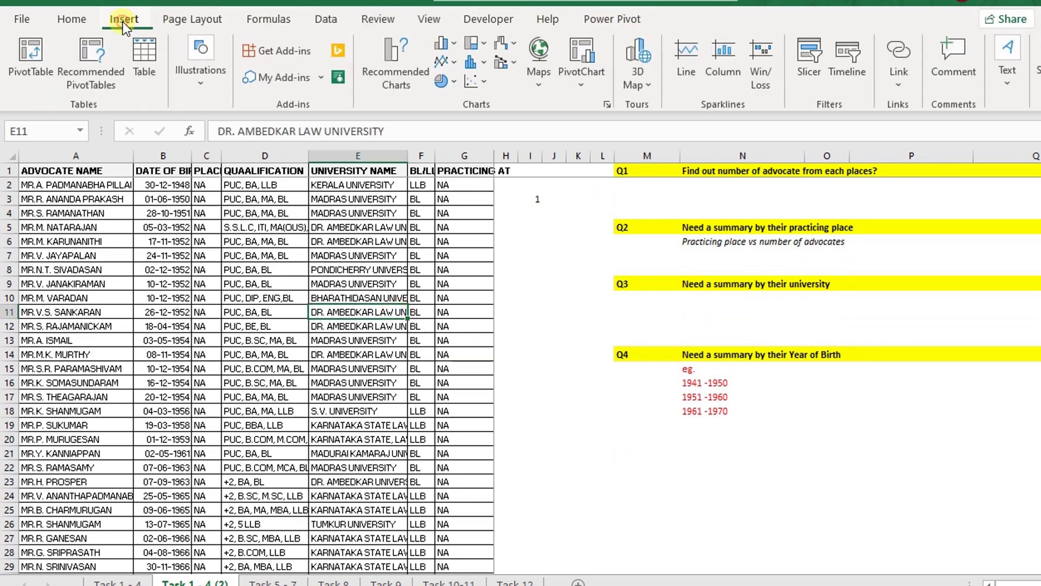
click(43, 61)
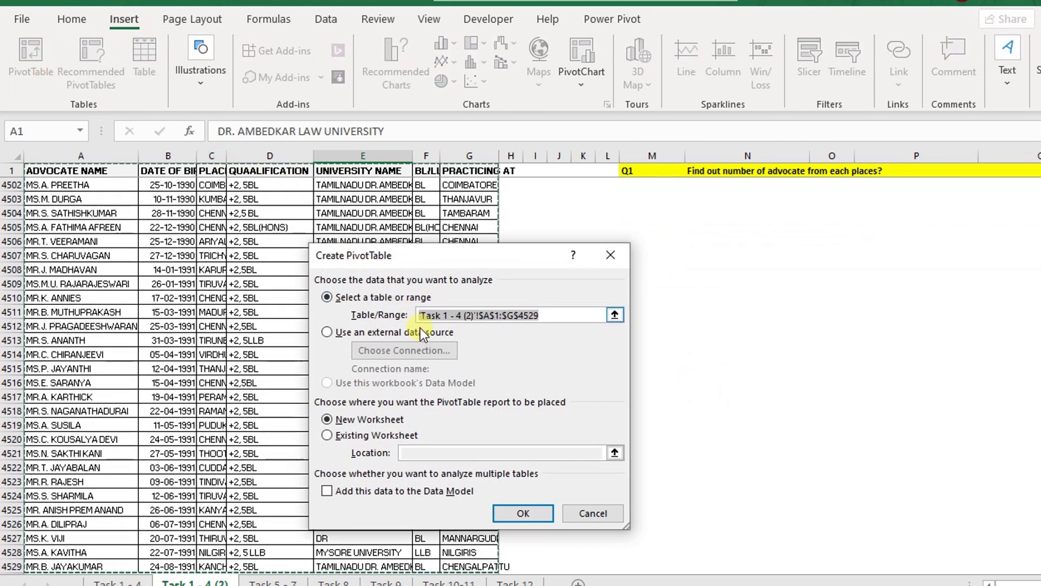
click(374, 436)
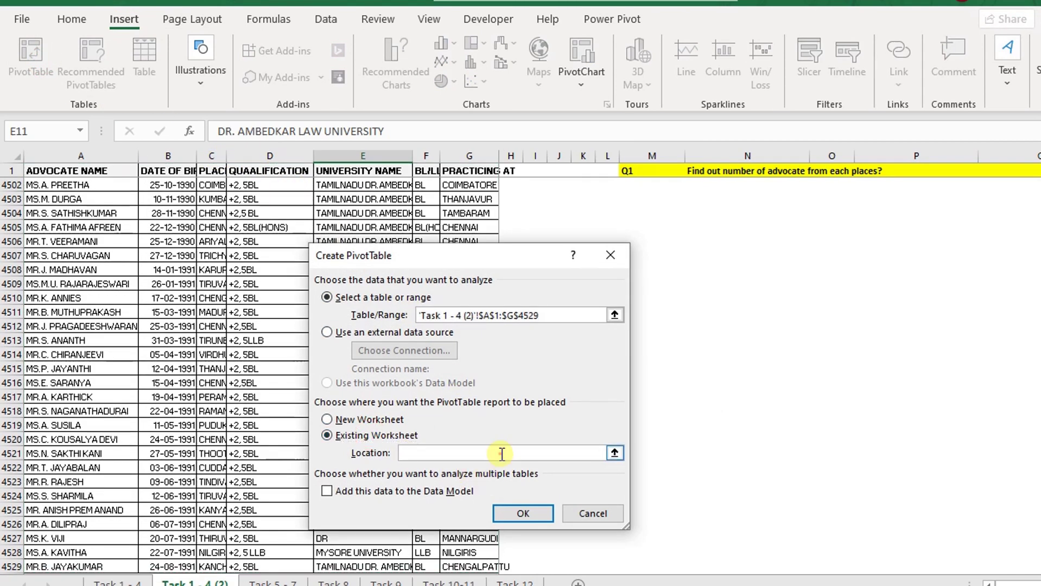
click(663, 214)
key(ctrl+Up)
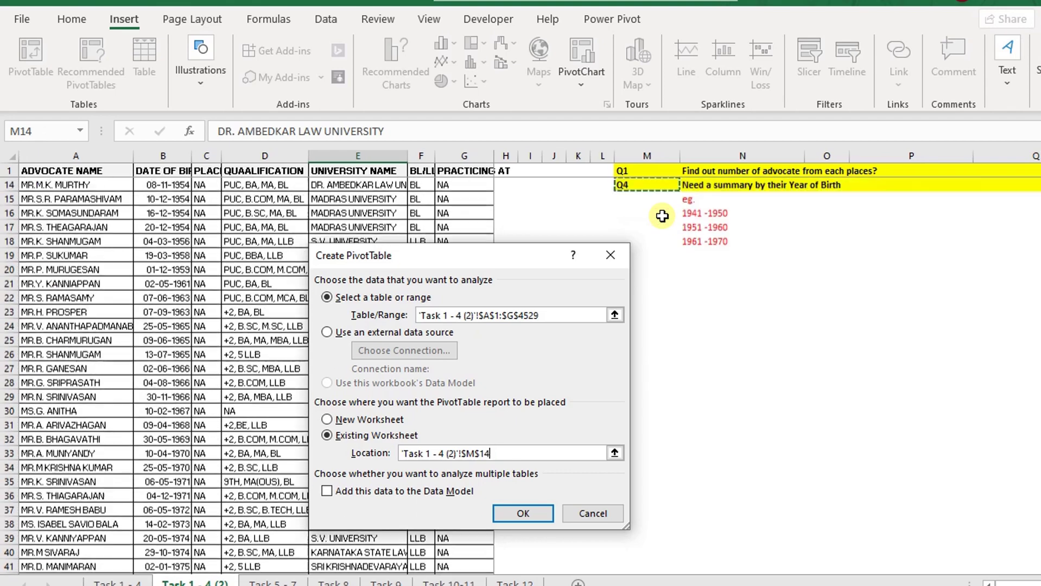
click(650, 269)
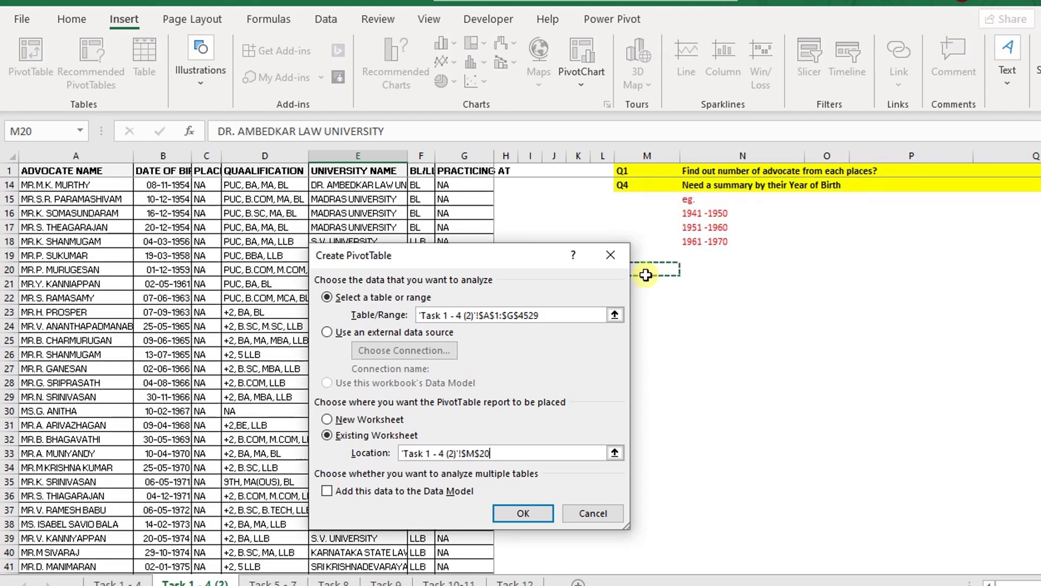
click(656, 300)
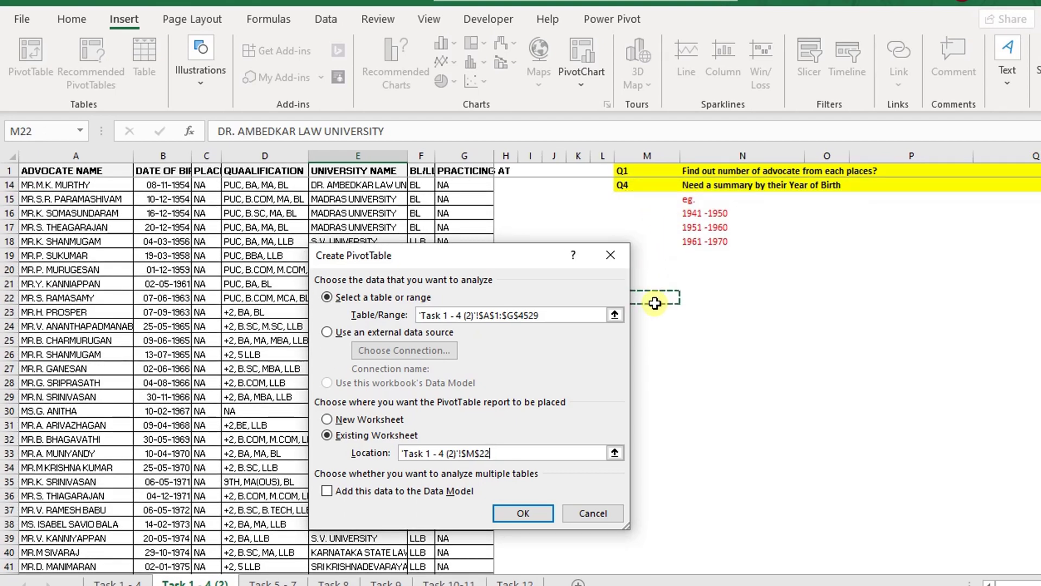
click(522, 514)
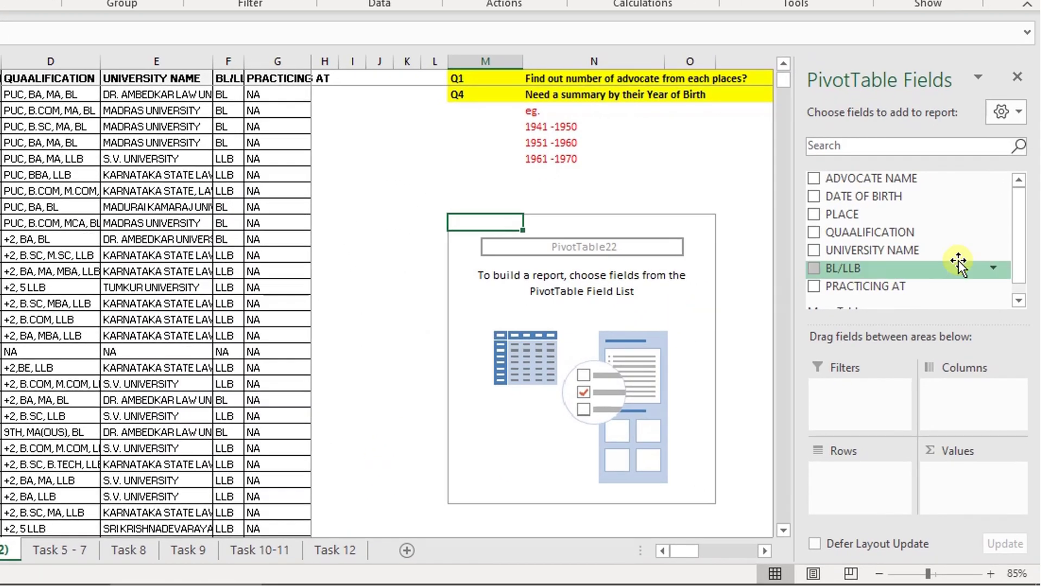
Step: Put DATE OF BIRTH in Rows and ADVOCATE NAME in Values
click(1036, 270)
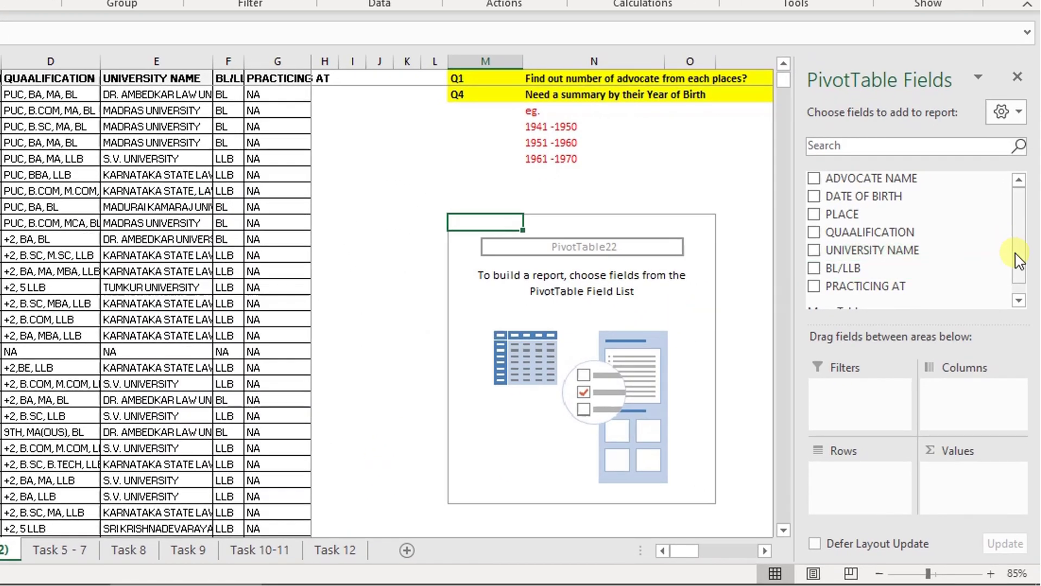
drag(876, 201, 865, 481)
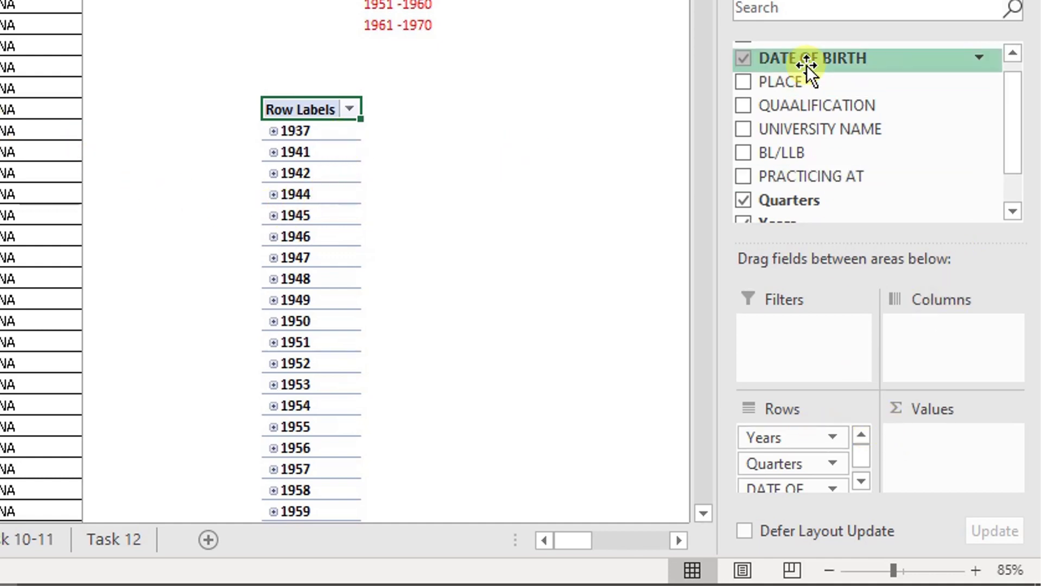
drag(1004, 156, 1016, 121)
drag(861, 48, 951, 465)
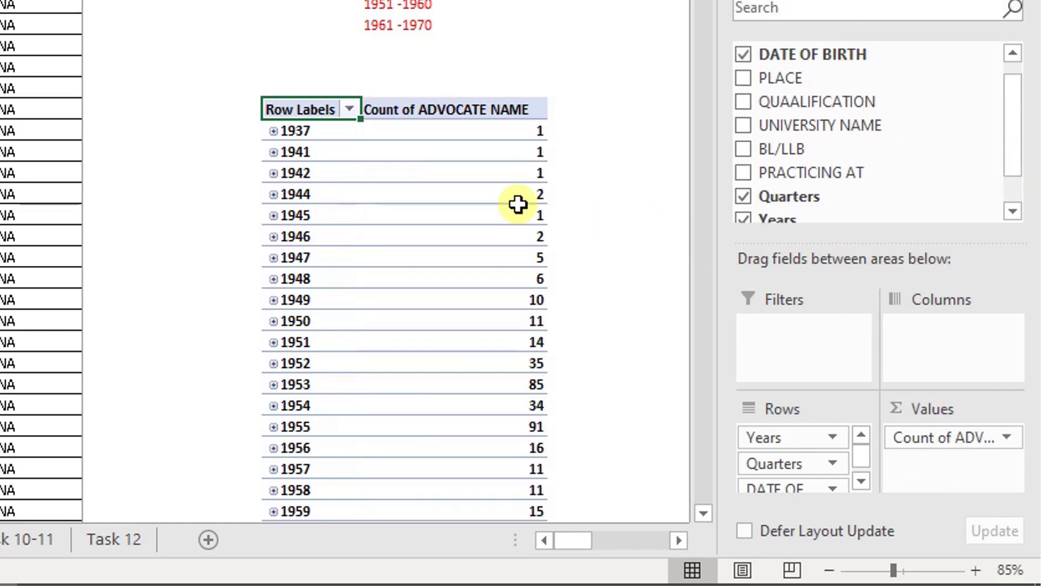
Step: Review the yearly counts for 1937, 1945, 1951 and 1952, and the 1941-1950 example range
click(299, 132)
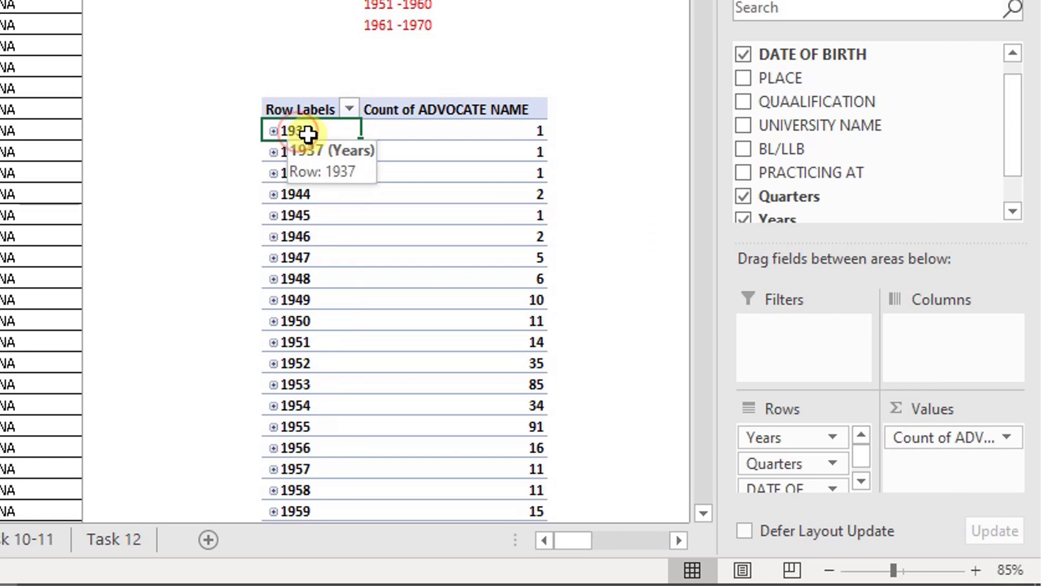
click(525, 136)
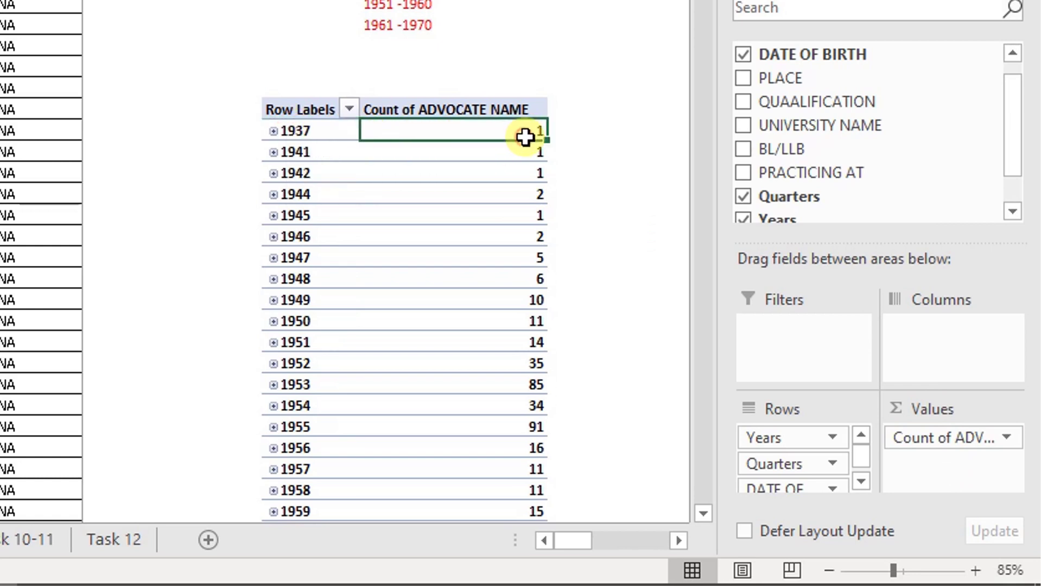
click(498, 209)
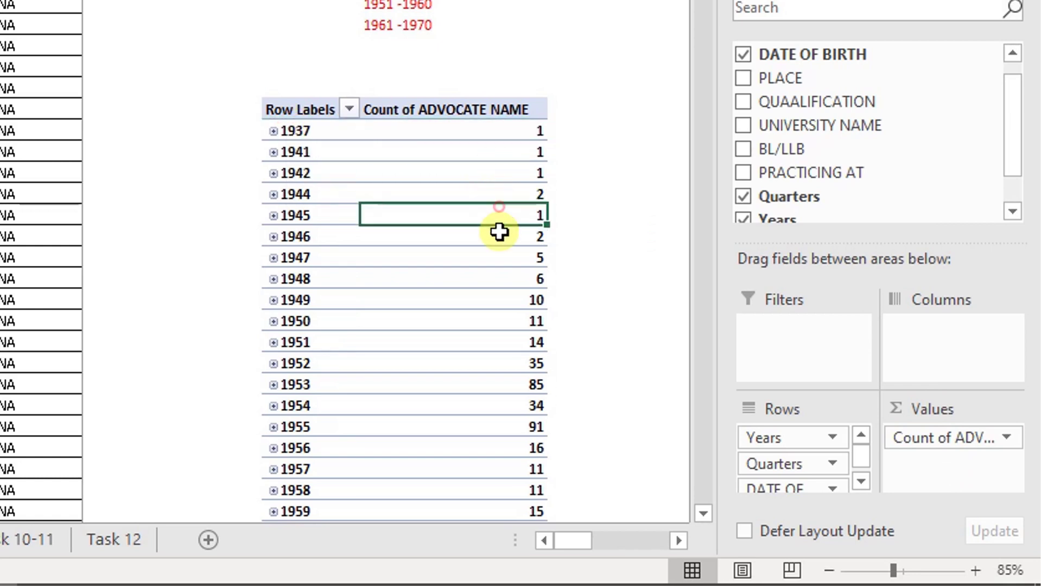
click(501, 342)
click(515, 367)
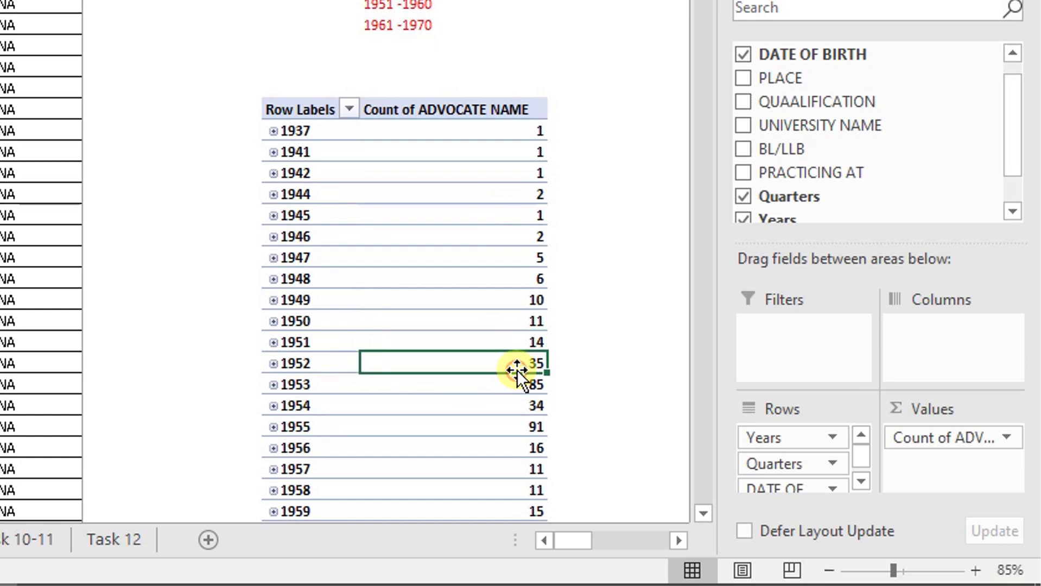
scroll(515, 363, down, 3)
scroll(515, 359, down, 2)
scroll(495, 342, down, 2)
scroll(399, 365, down, 2)
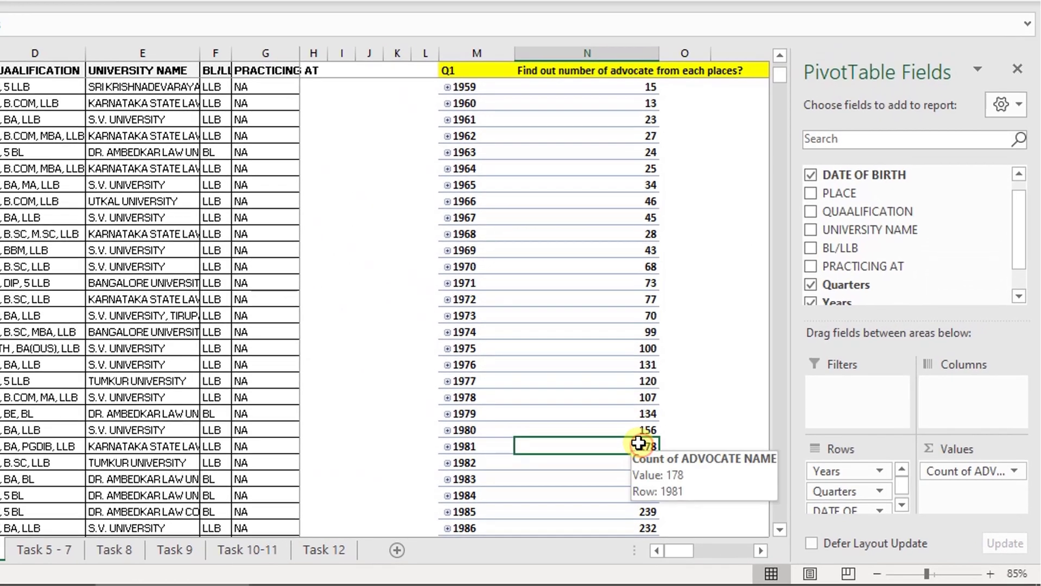
scroll(629, 440, up, 5)
scroll(630, 440, up, 7)
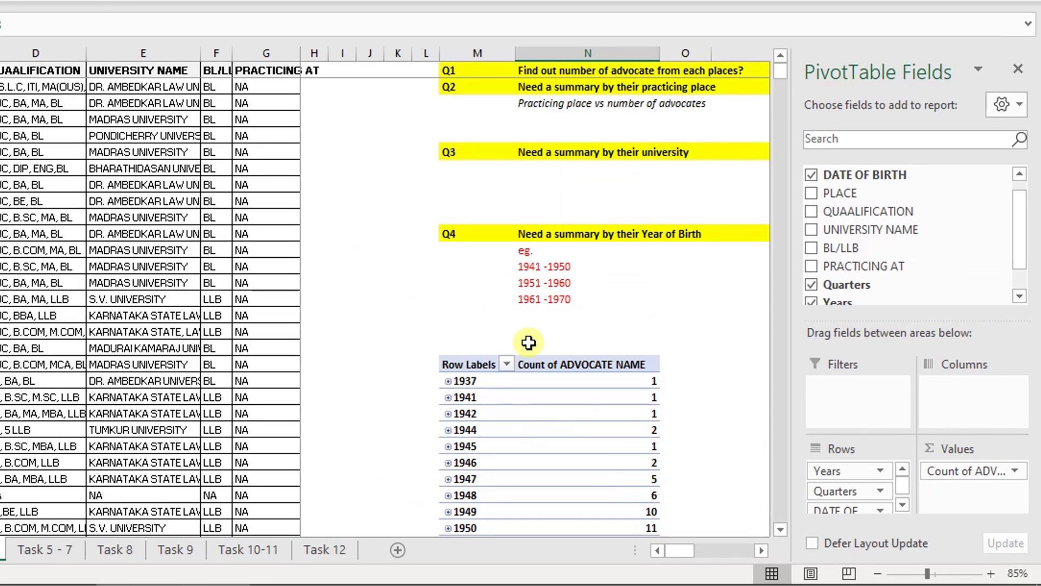
drag(536, 277, 549, 268)
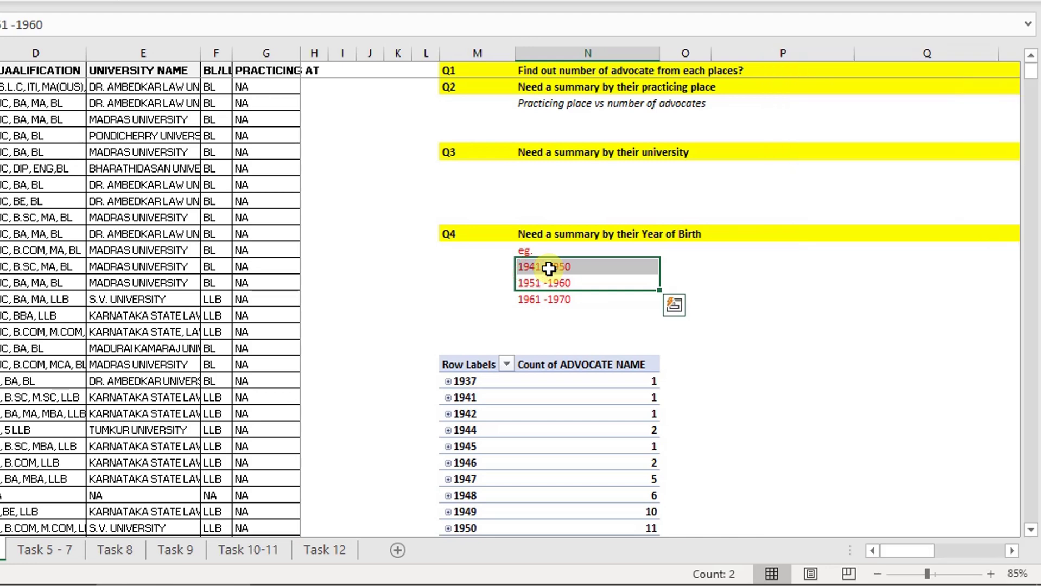
click(548, 268)
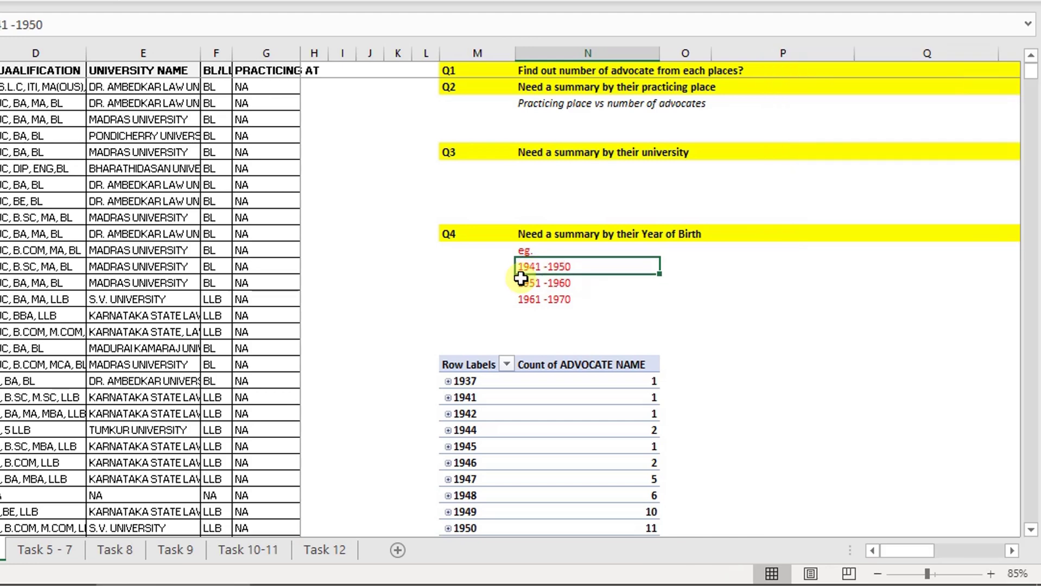
click(470, 381)
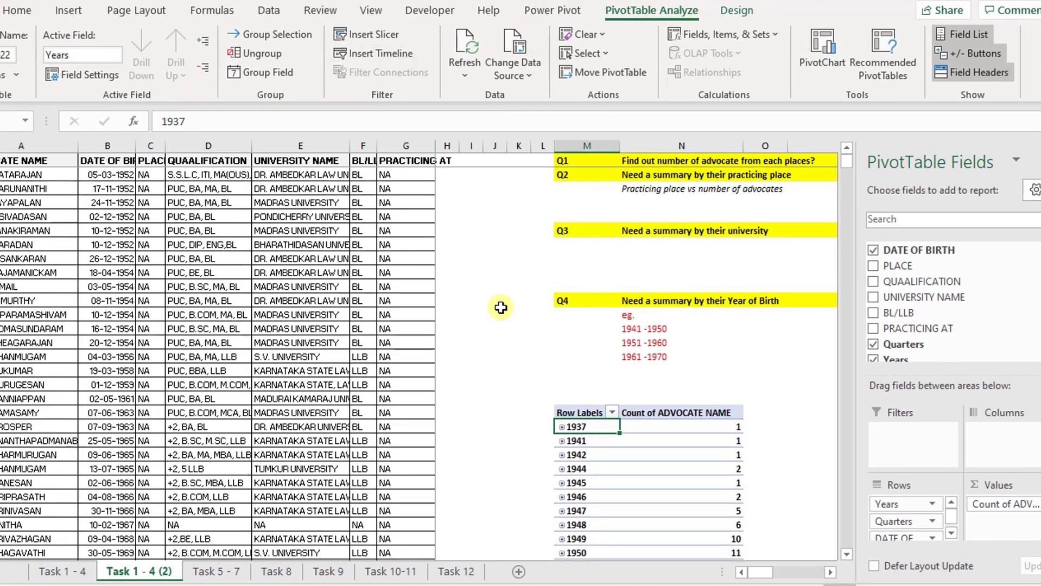
click(268, 73)
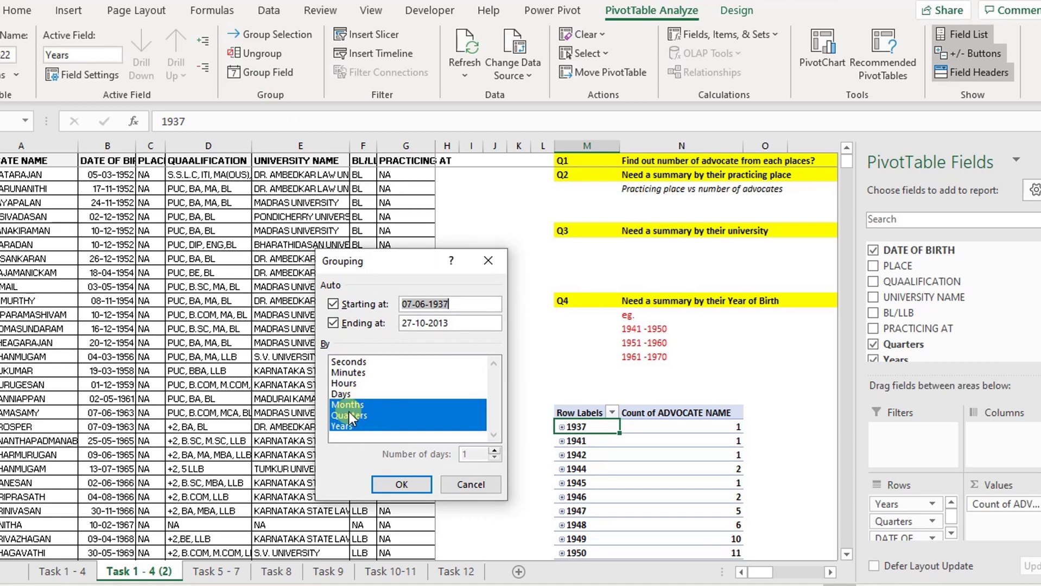
click(385, 484)
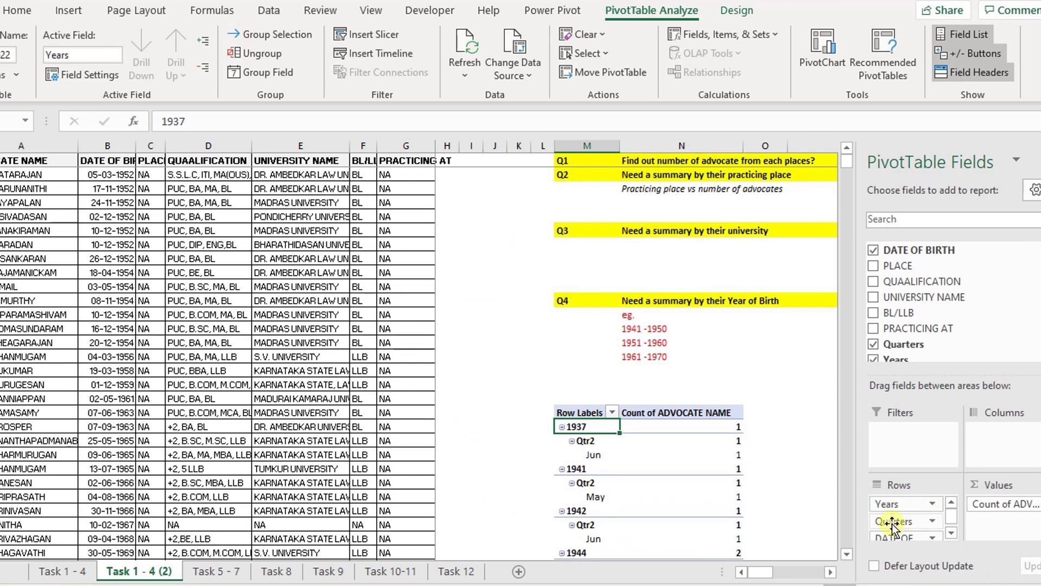
click(952, 534)
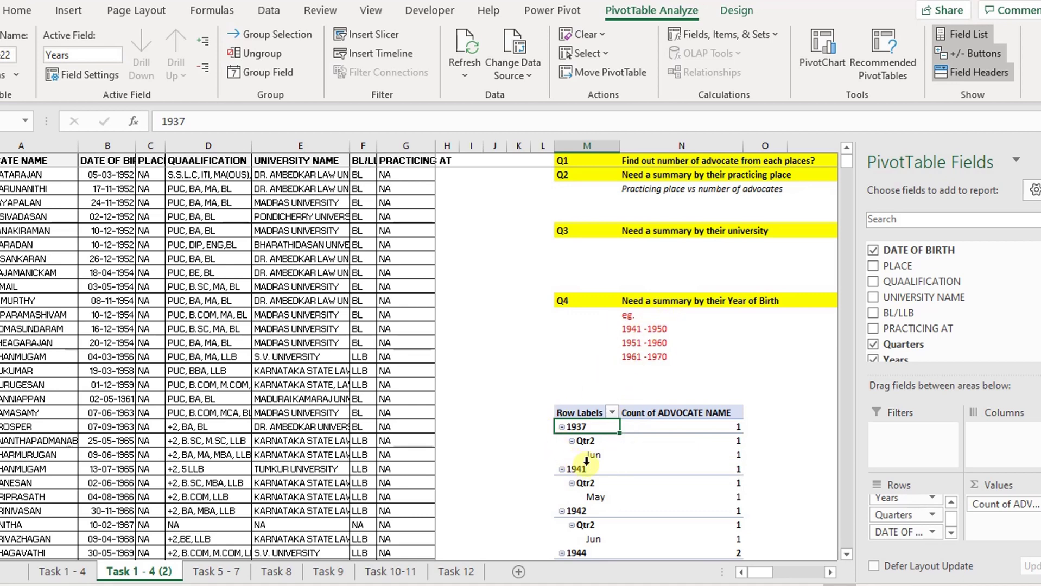
click(206, 69)
scroll(611, 434, down, 3)
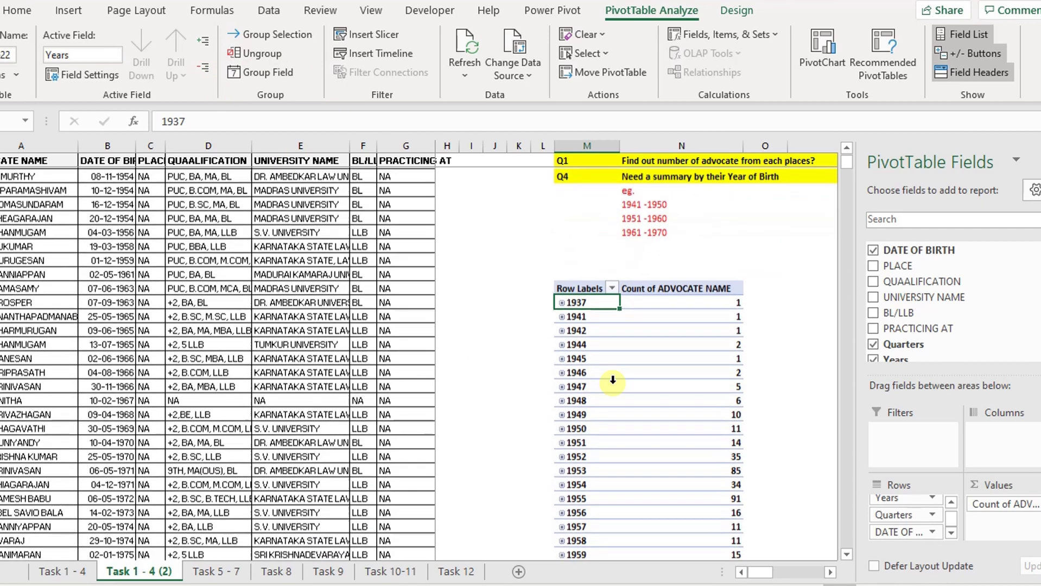
drag(603, 306, 602, 462)
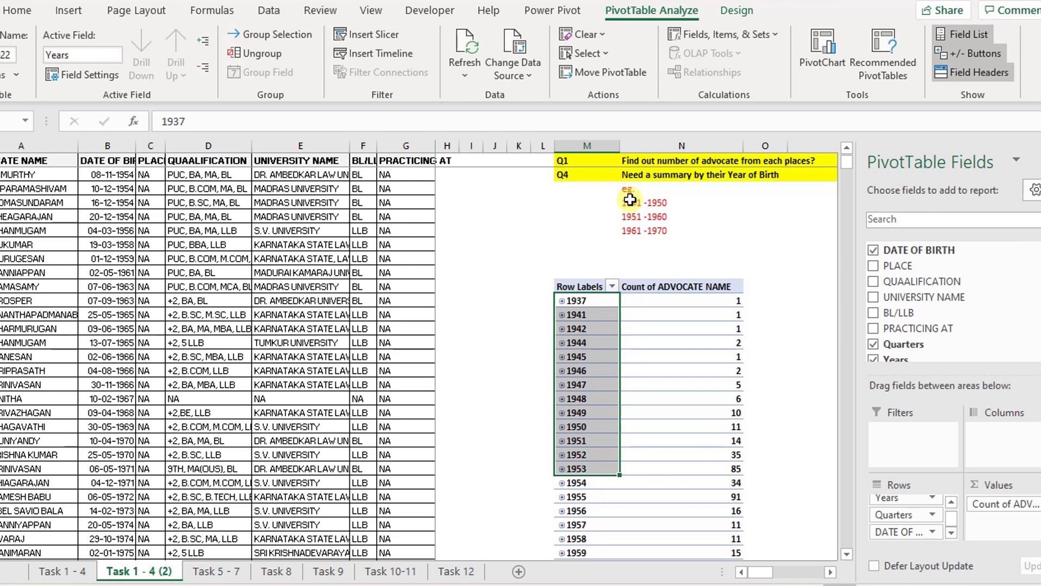
click(279, 34)
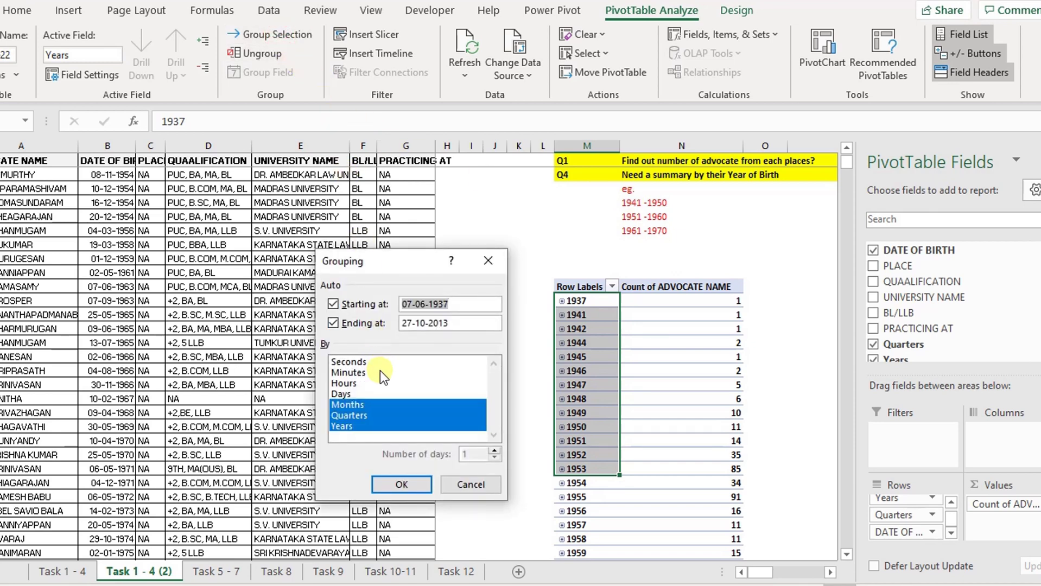
click(477, 492)
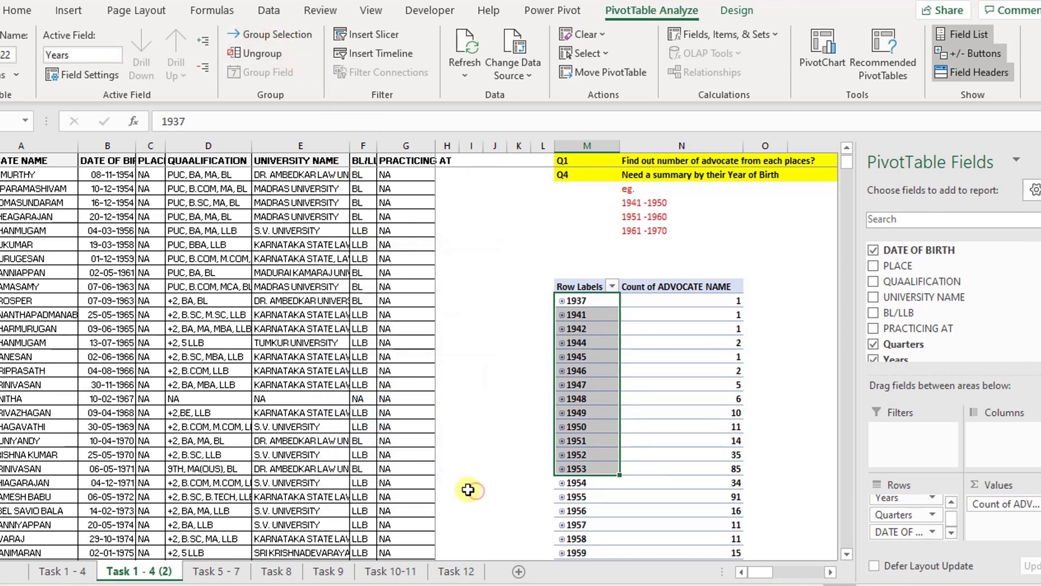
click(106, 217)
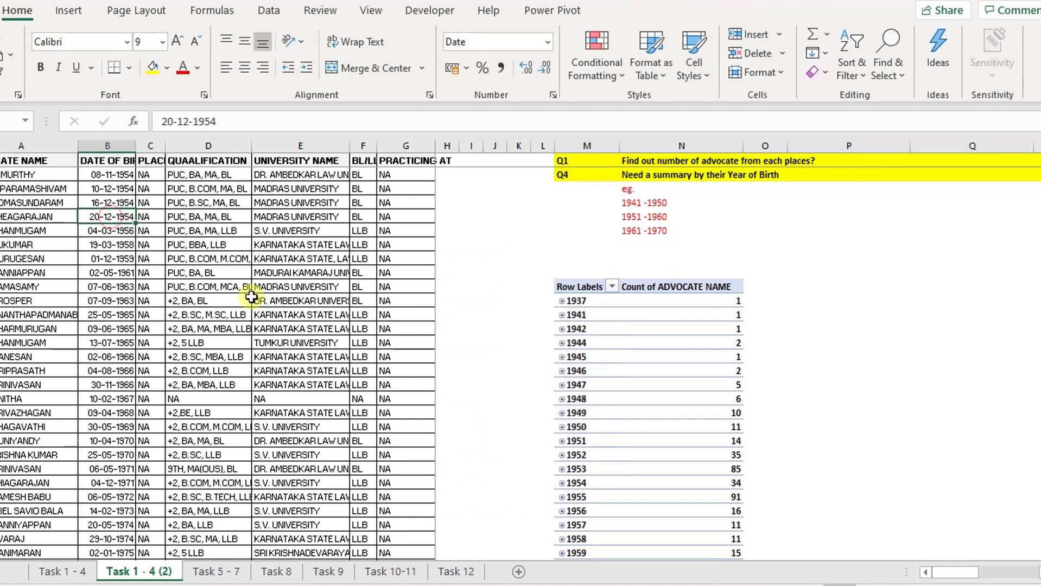
click(591, 334)
click(591, 341)
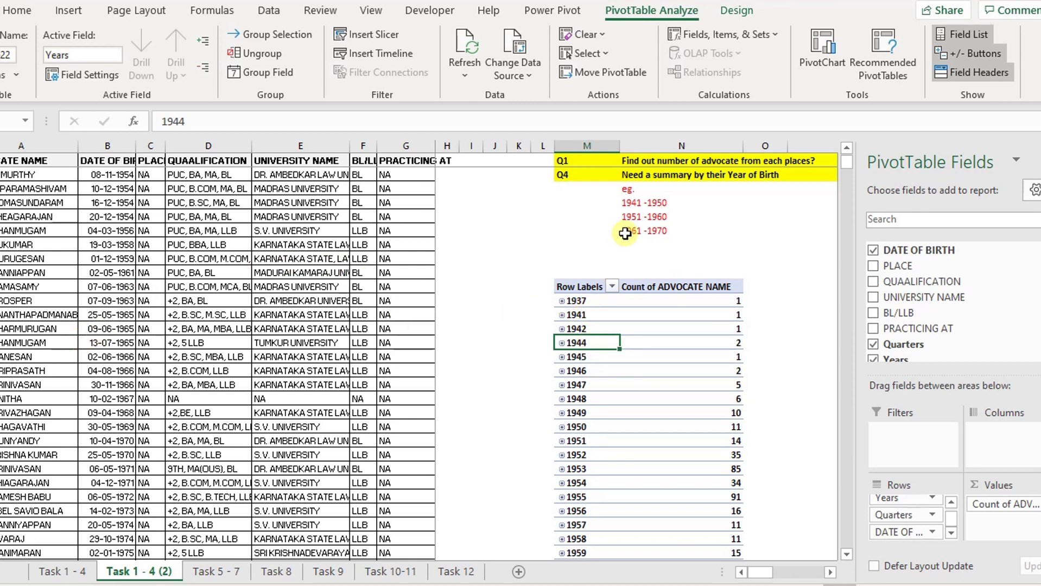
click(650, 205)
drag(650, 205, 645, 228)
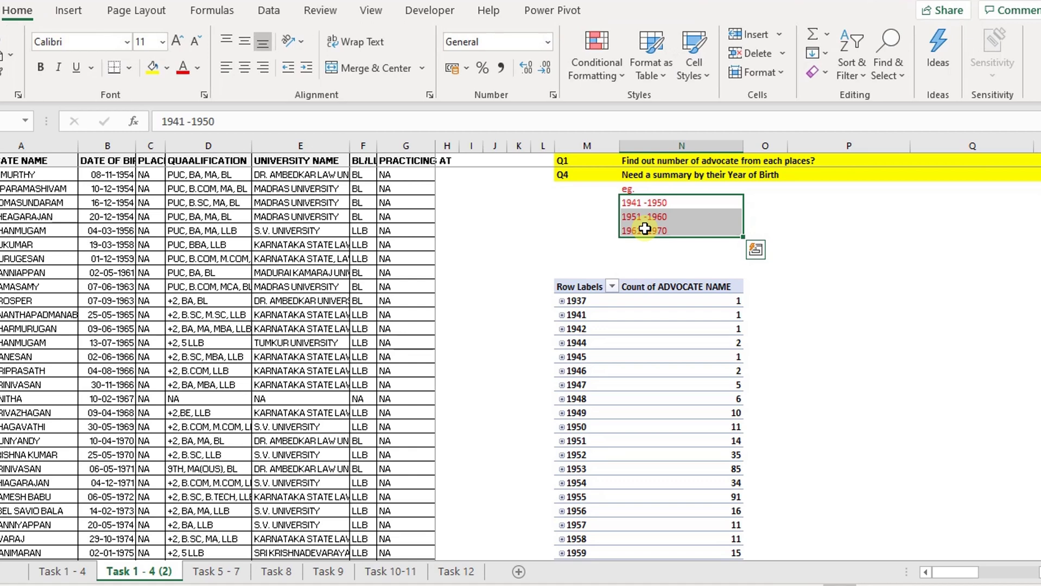
click(652, 247)
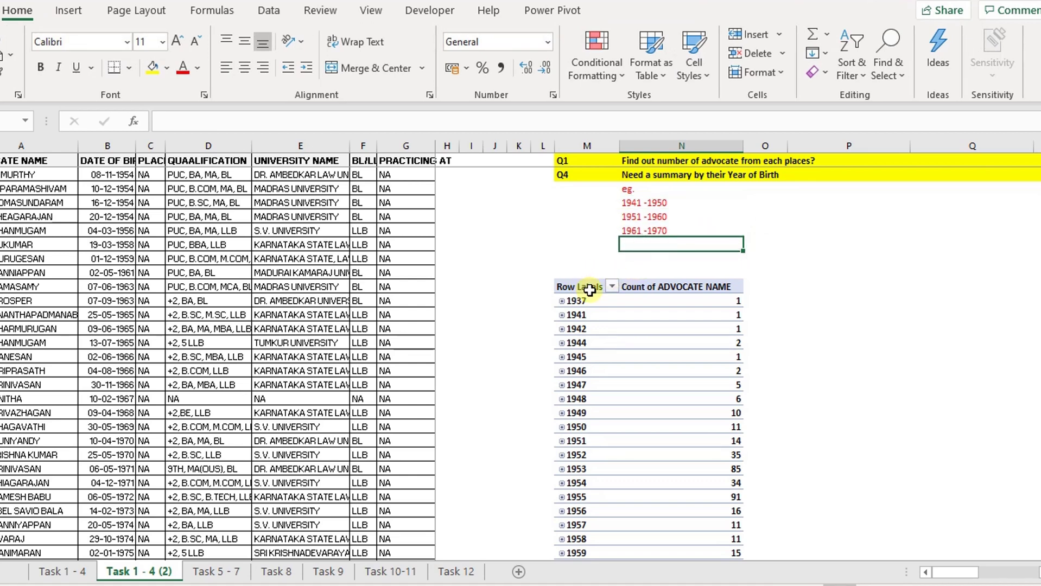
click(477, 226)
Step: Enter =YEAR(B2) in H2 to extract the first advocate's birth year
key(ctrl+Up)
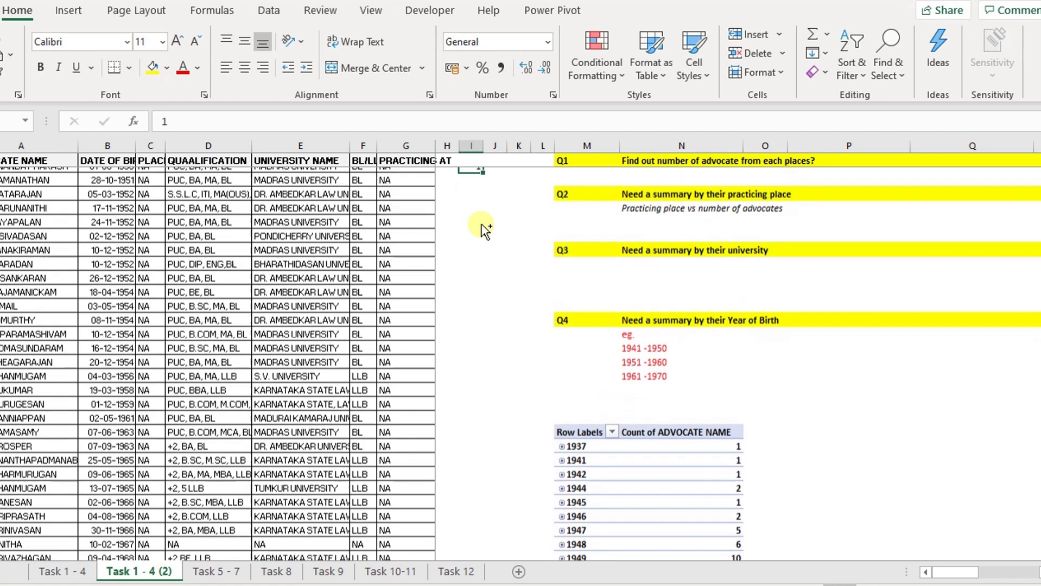
key(Left)
key(Left)
key(Right)
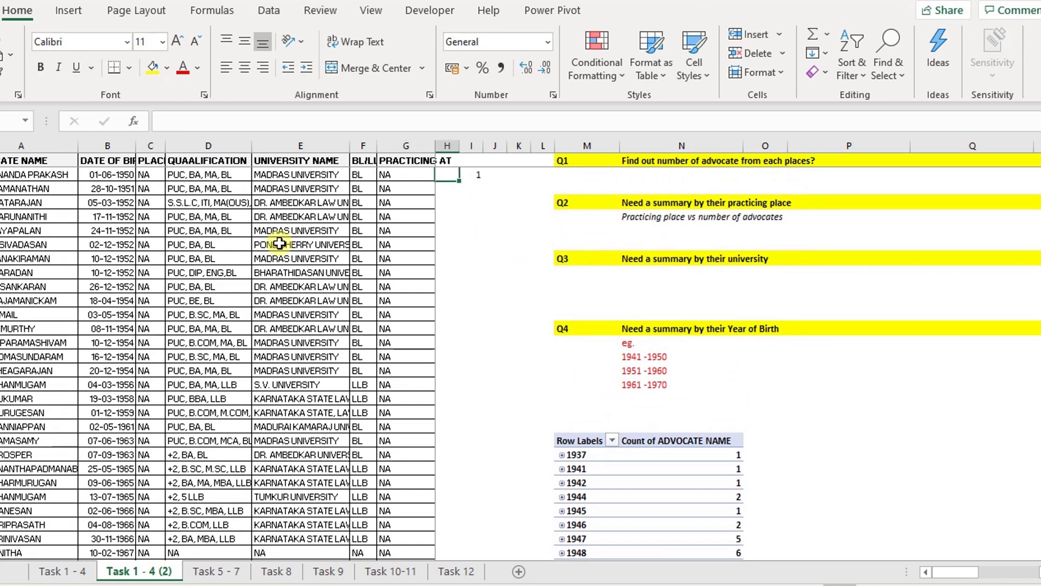
click(105, 175)
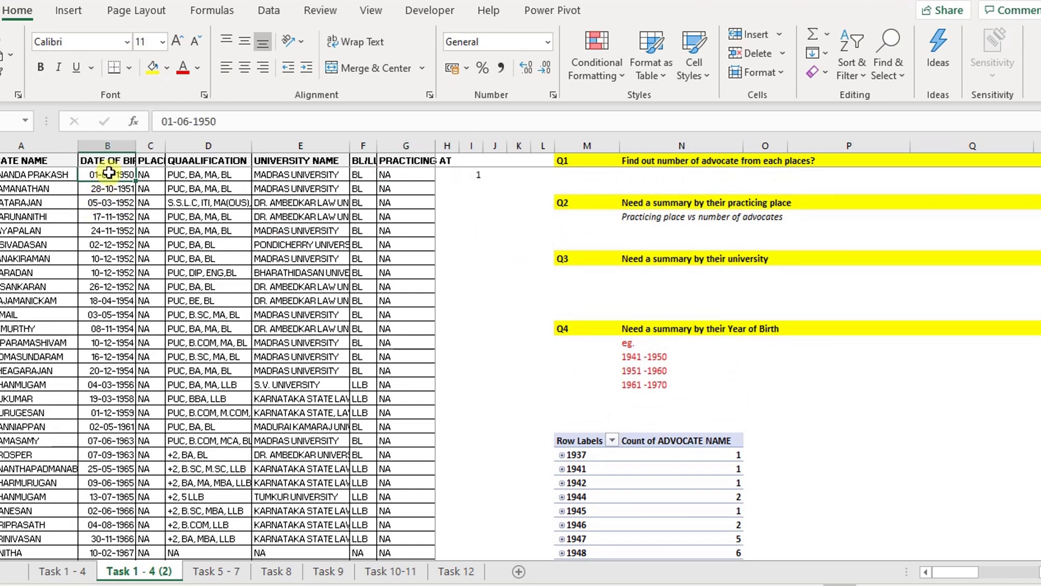
click(447, 176)
text(=y)
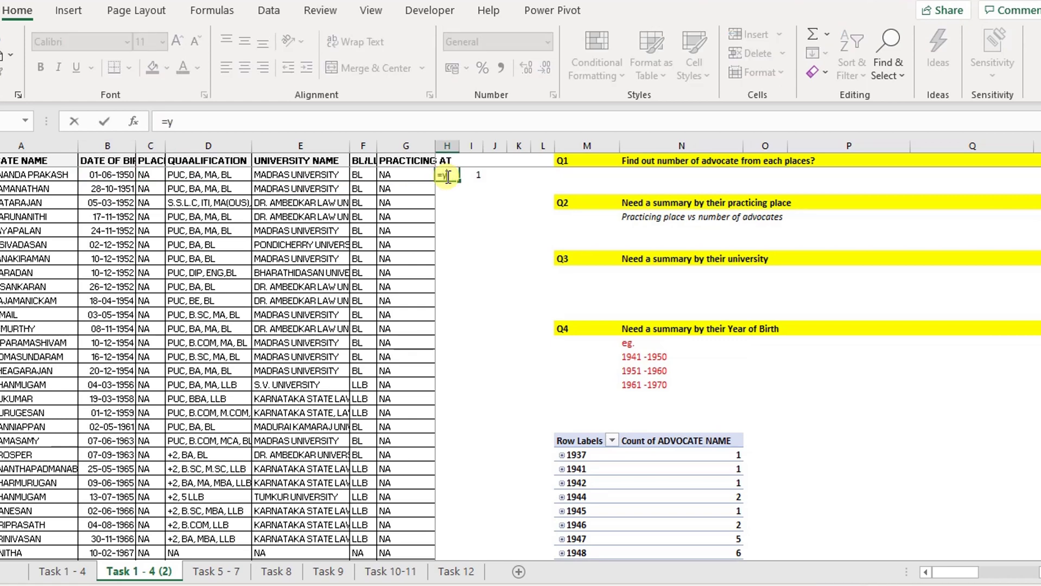
text(ear)
key(Tab)
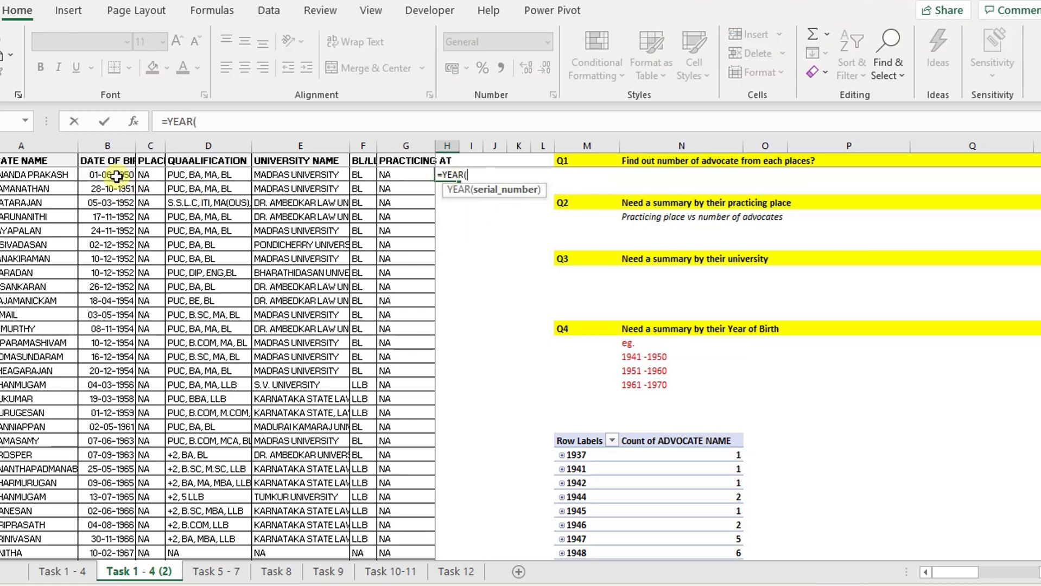
click(116, 176)
key(Return)
Step: Fill the YEAR formula down column H and widen the column
key(Left)
key(ctrl+Down)
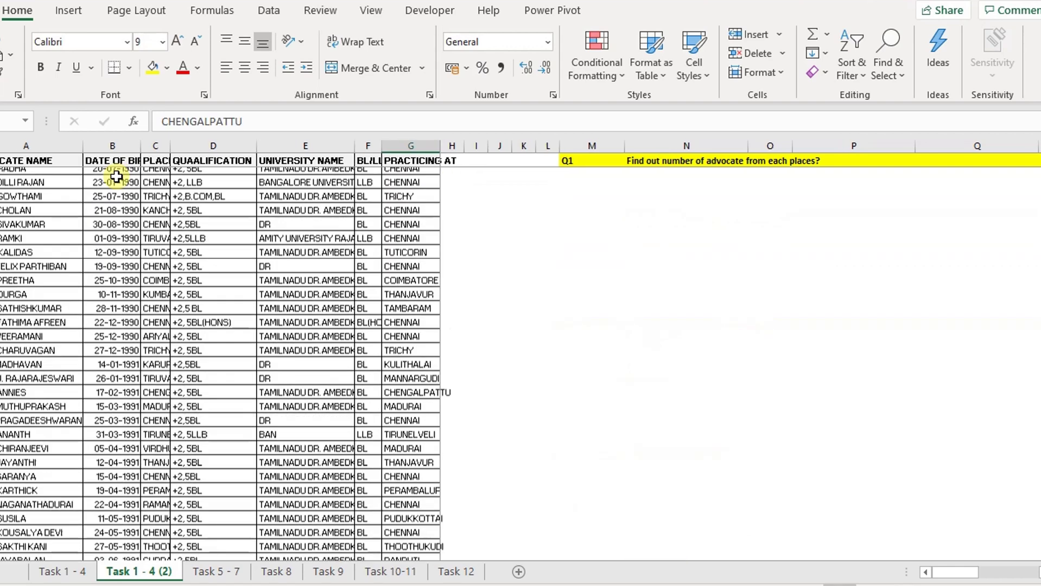
key(Right)
key(ctrl+shift+Up)
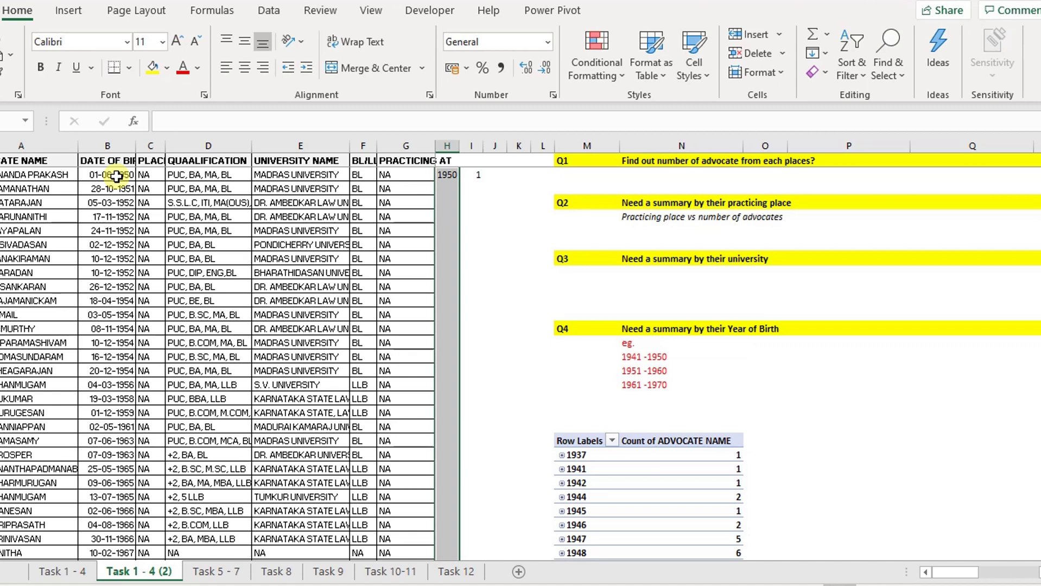
key(ctrl+d)
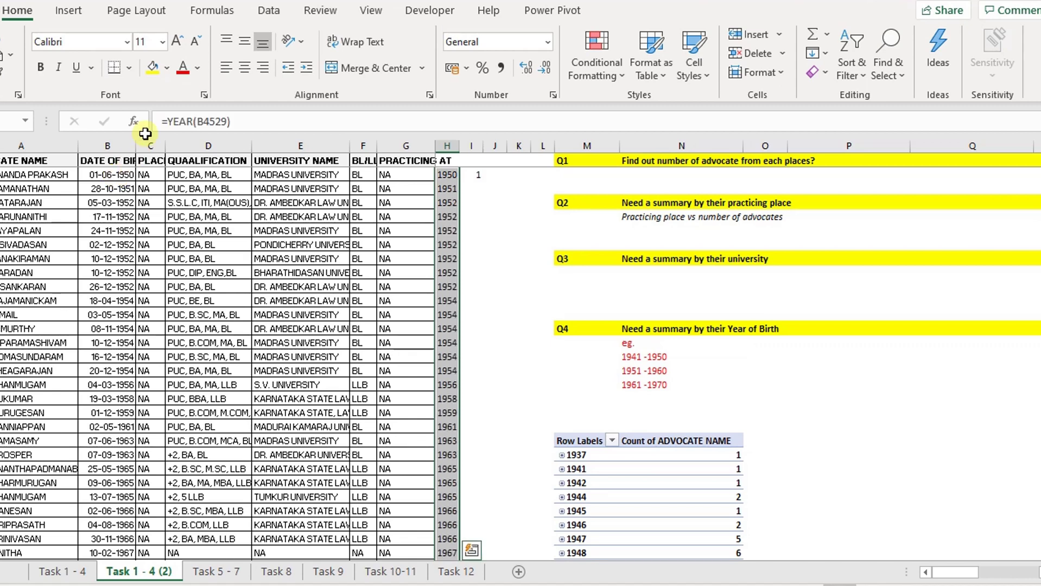
drag(453, 142, 462, 142)
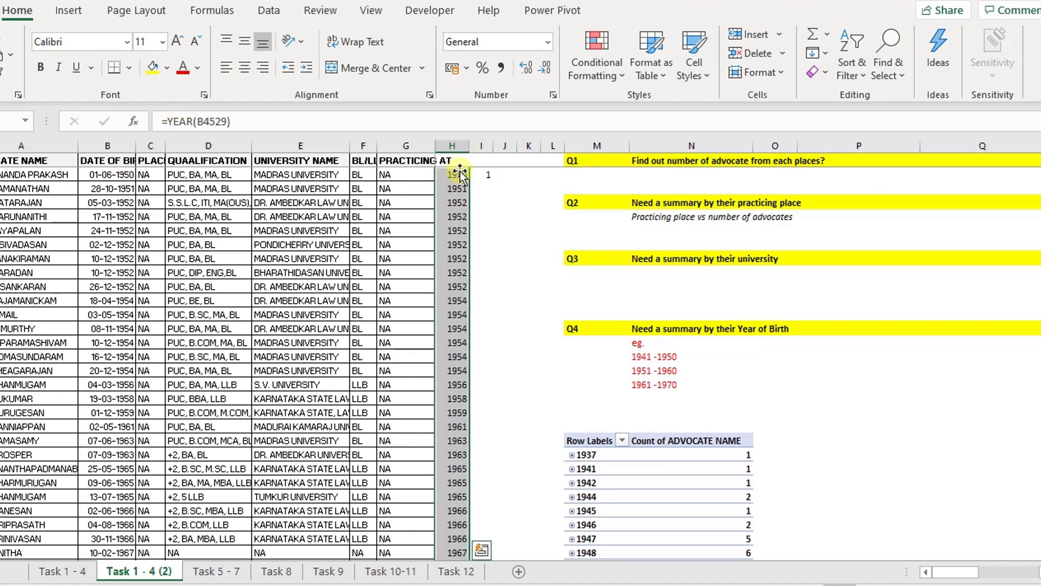
Step: Paste the year formula into the empty first data cell of column H
click(458, 173)
scroll(458, 173, up, 1)
click(458, 173)
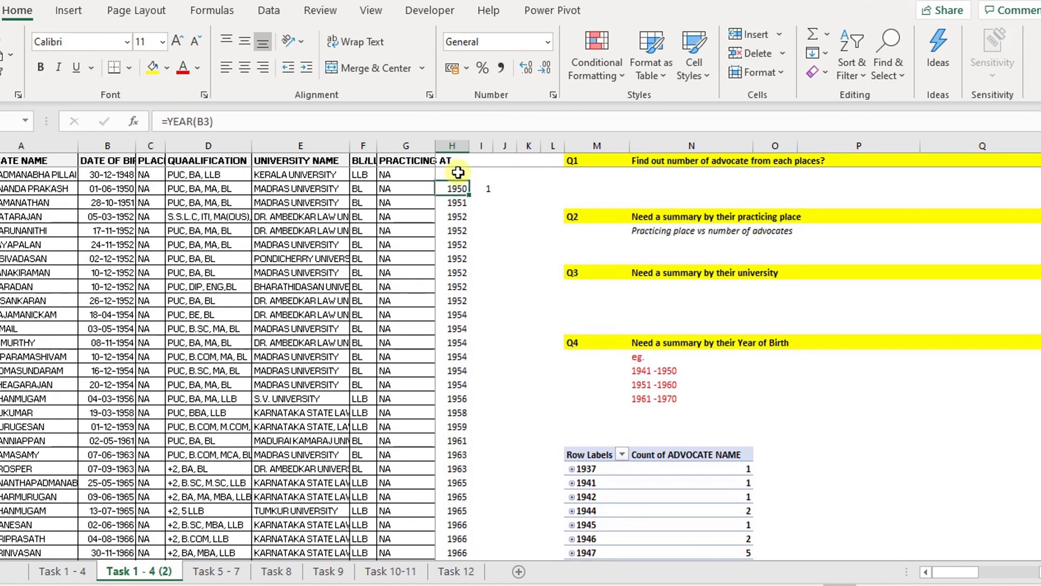
key(Down)
click(459, 173)
key(ctrl+v)
key(Escape)
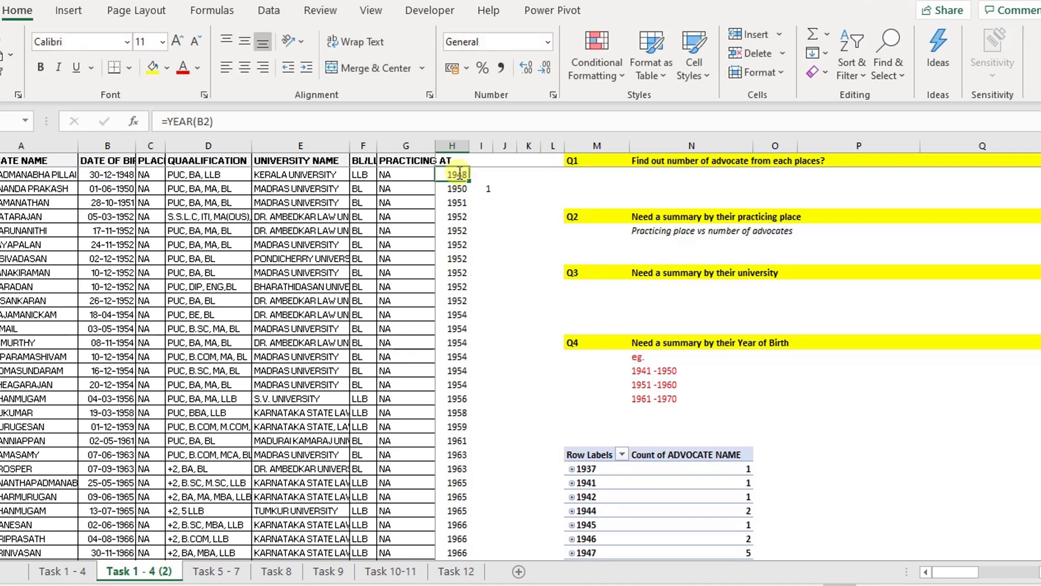
Step: Head column H 'Year' and select the whole data table
key(Up)
text(H)
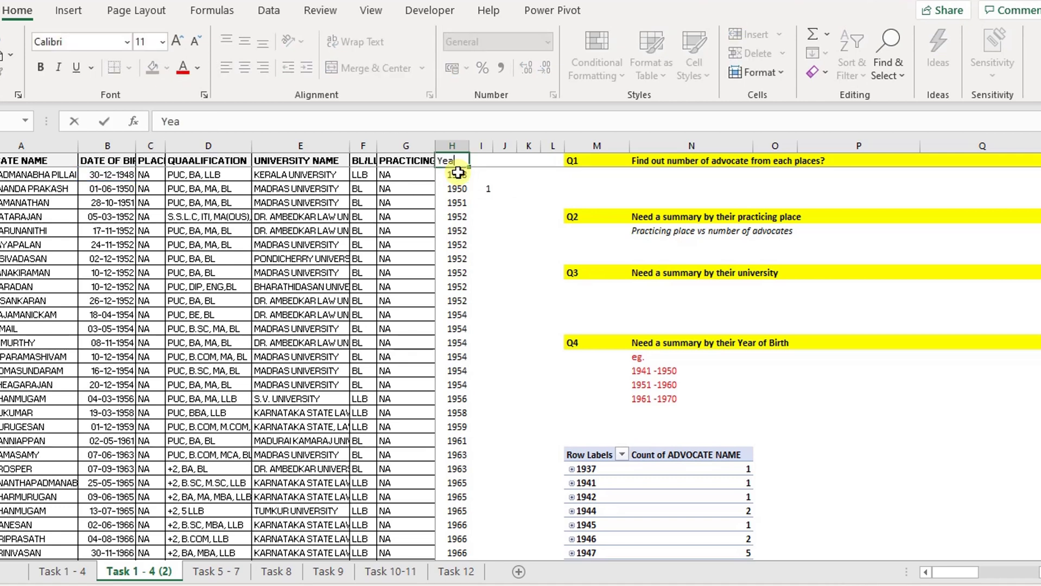
text(r)
key(ctrl+Return)
key(ctrl+Left)
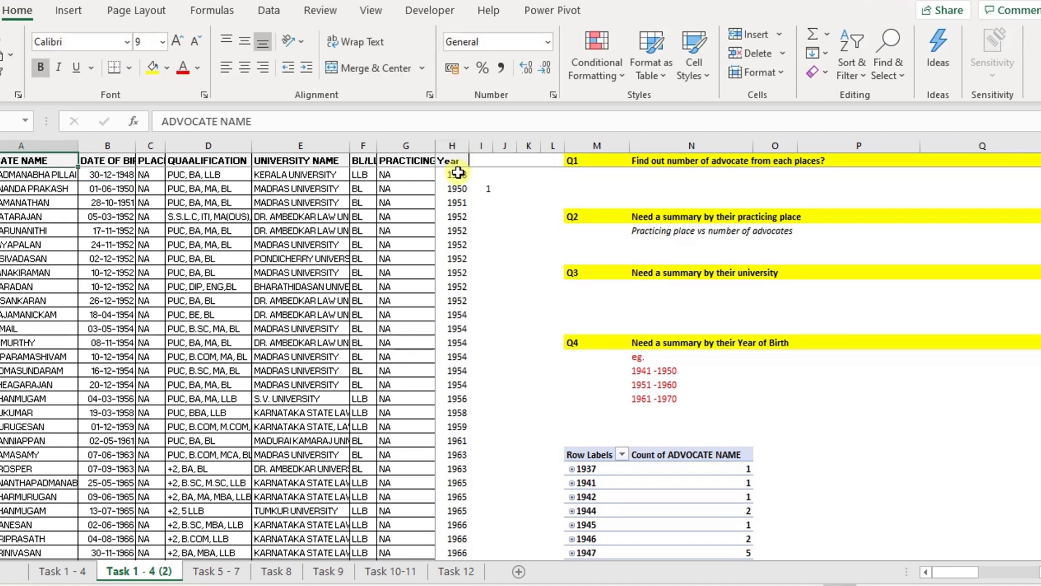
key(ctrl+shift+Right)
key(ctrl+shift+Down)
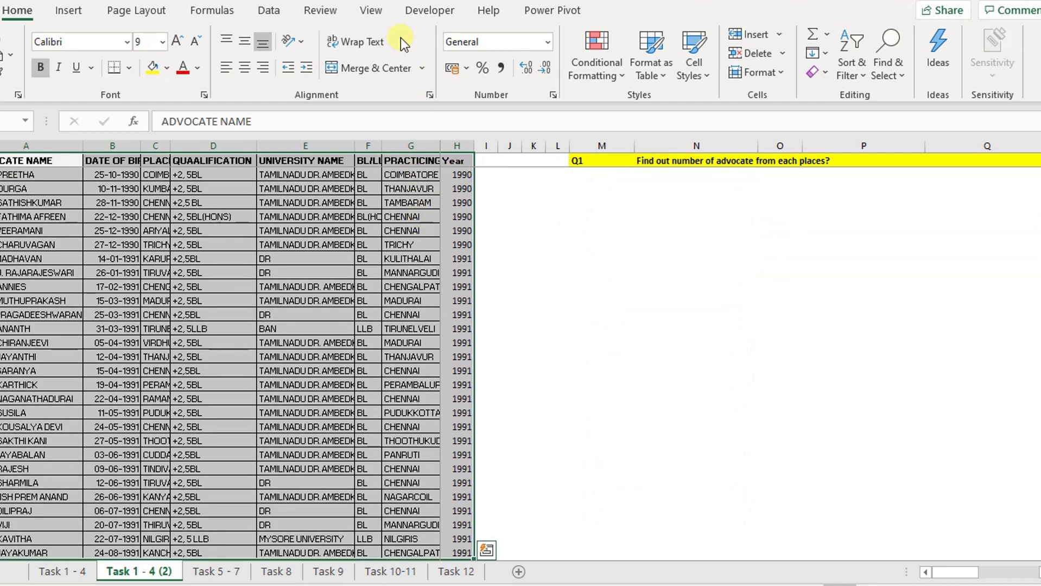
Step: Insert a new PivotTable from the selected data on this sheet at P22
click(68, 10)
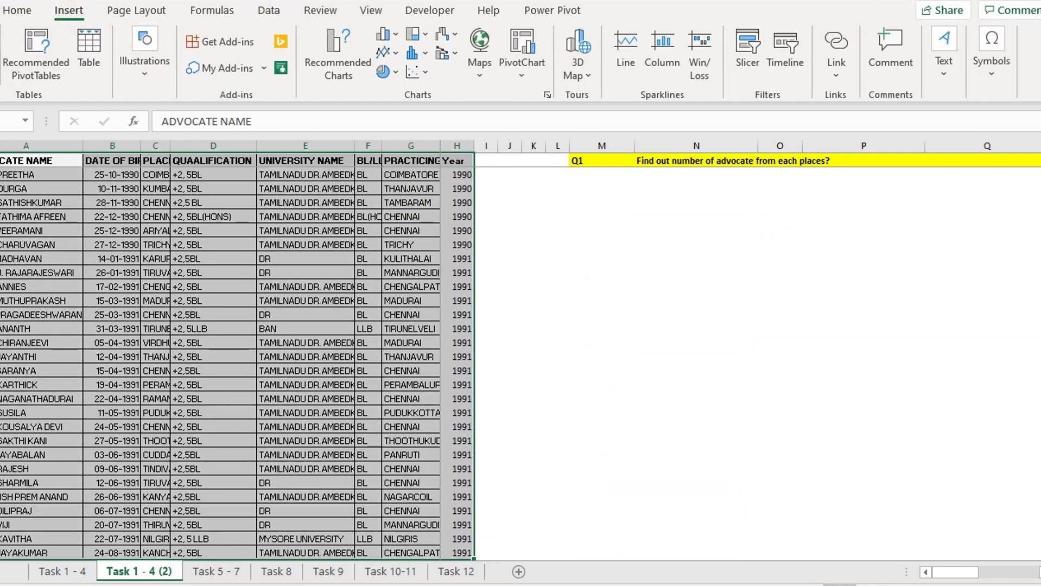
click(282, 423)
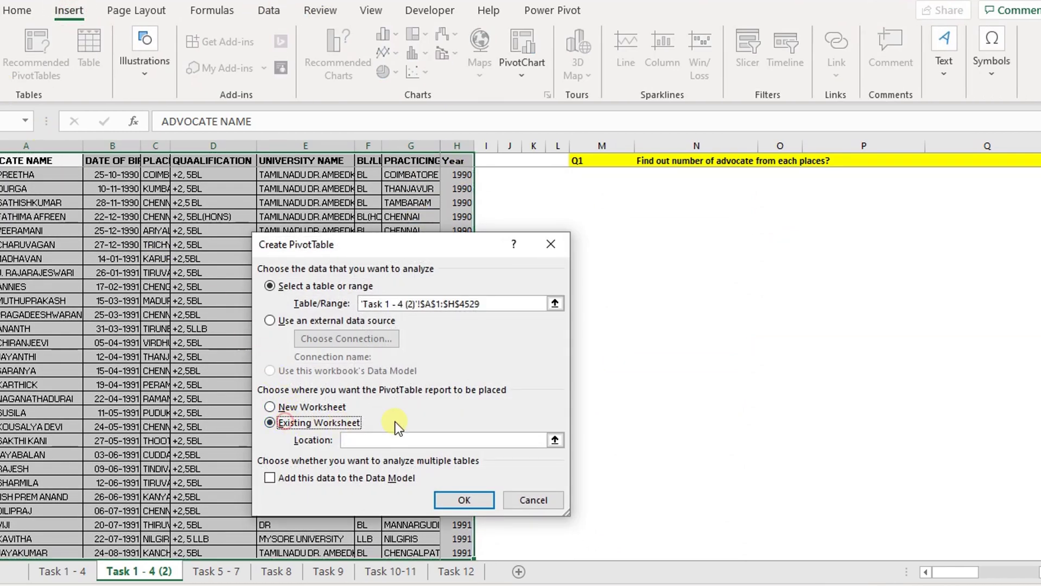
click(407, 441)
click(673, 242)
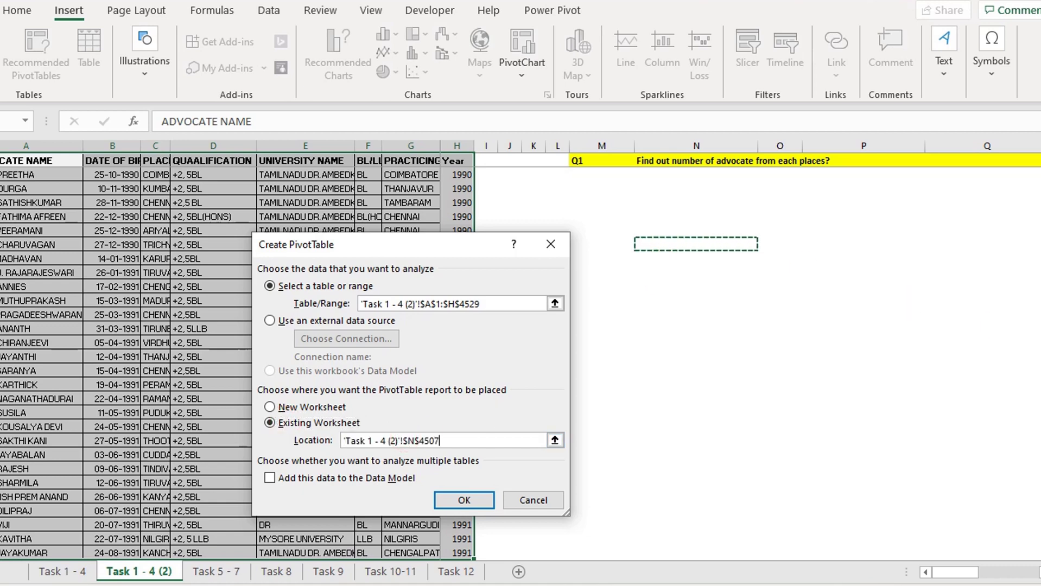
scroll(673, 241, up, 10)
scroll(674, 242, up, 10)
scroll(673, 242, up, 10)
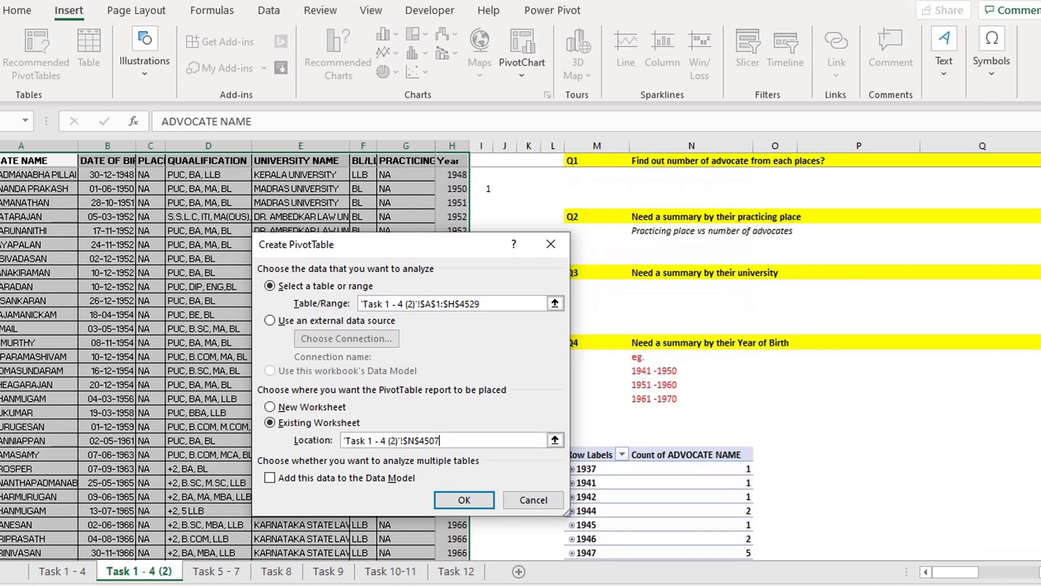
click(814, 454)
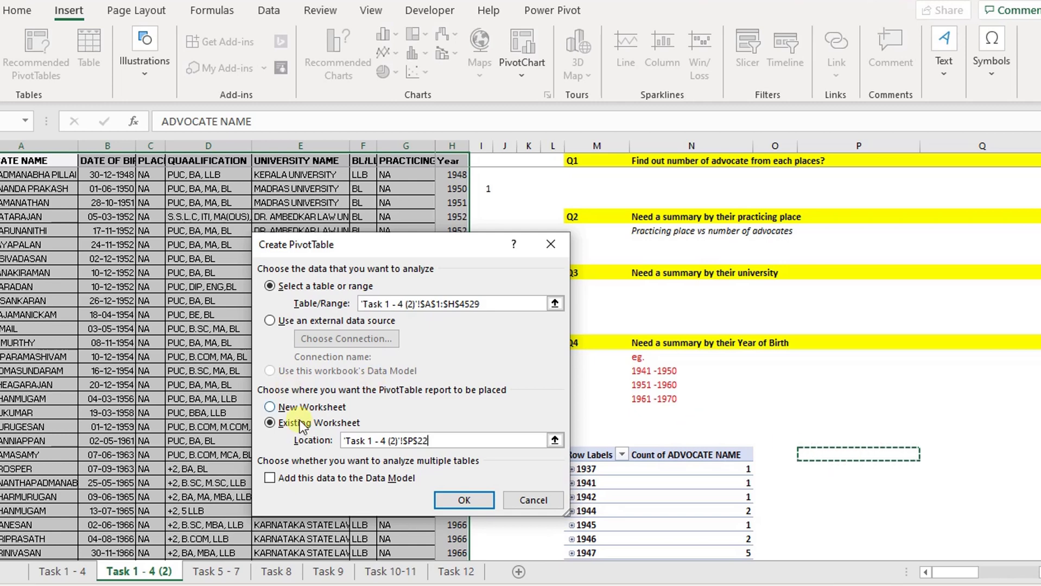
click(465, 500)
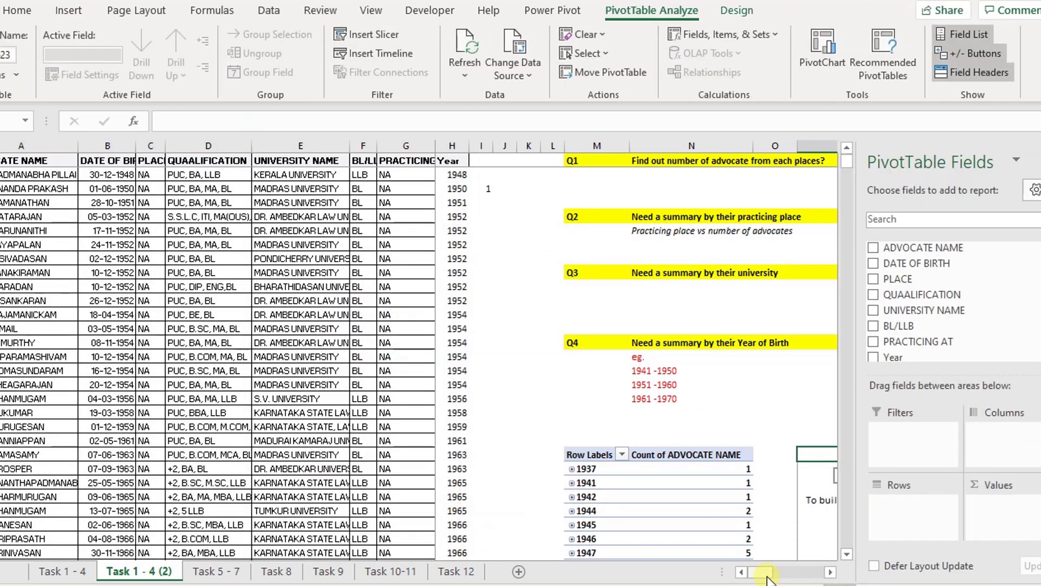
Step: Put Year in Rows and count ADVOCATE NAME in Values
mouse_move(768, 579)
mouse_down()
mouse_move(791, 570)
mouse_move(777, 573)
mouse_up()
scroll(638, 523, down, 2)
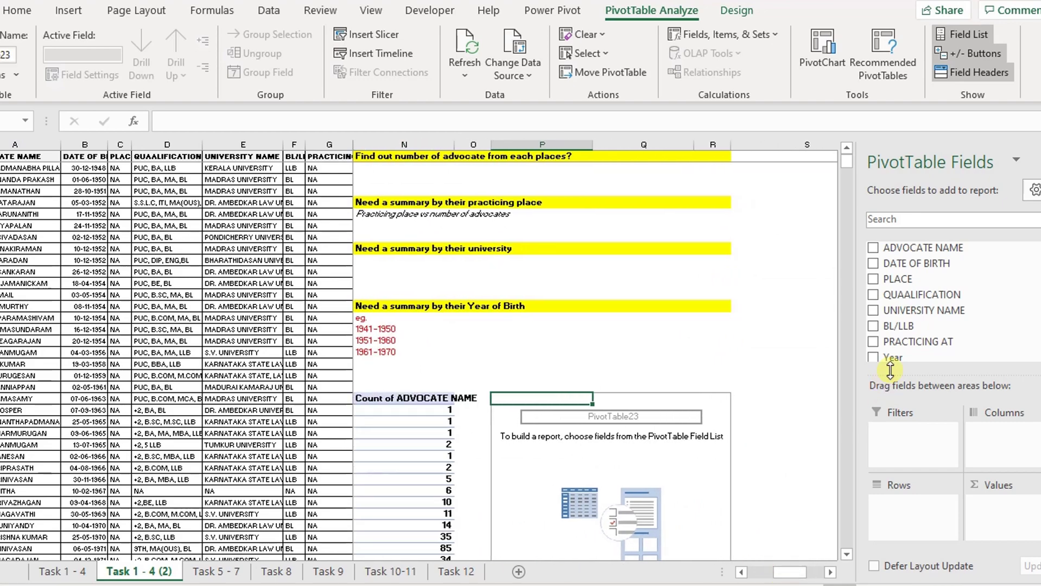
drag(894, 359, 902, 488)
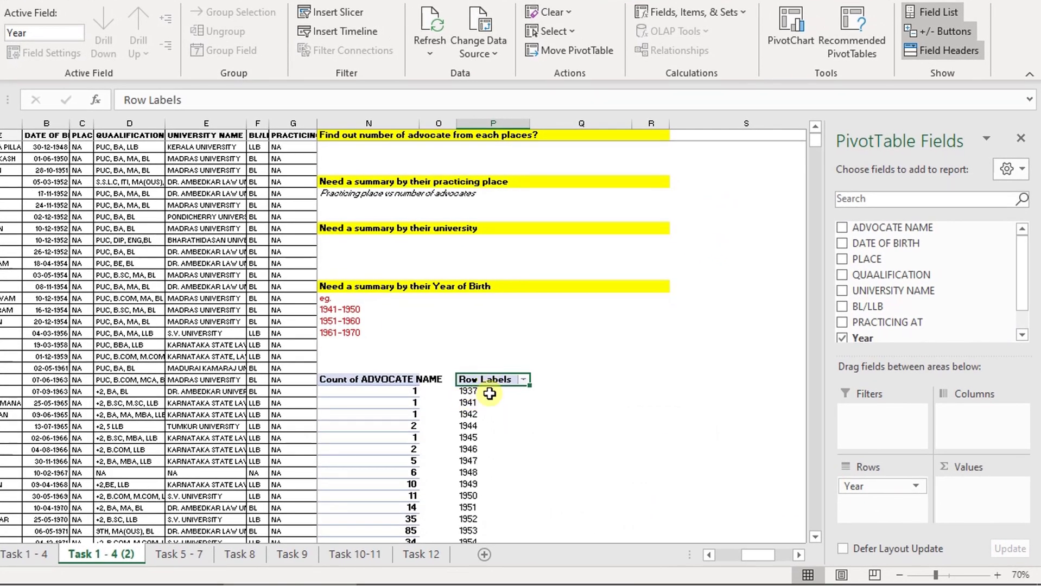
drag(489, 393, 484, 479)
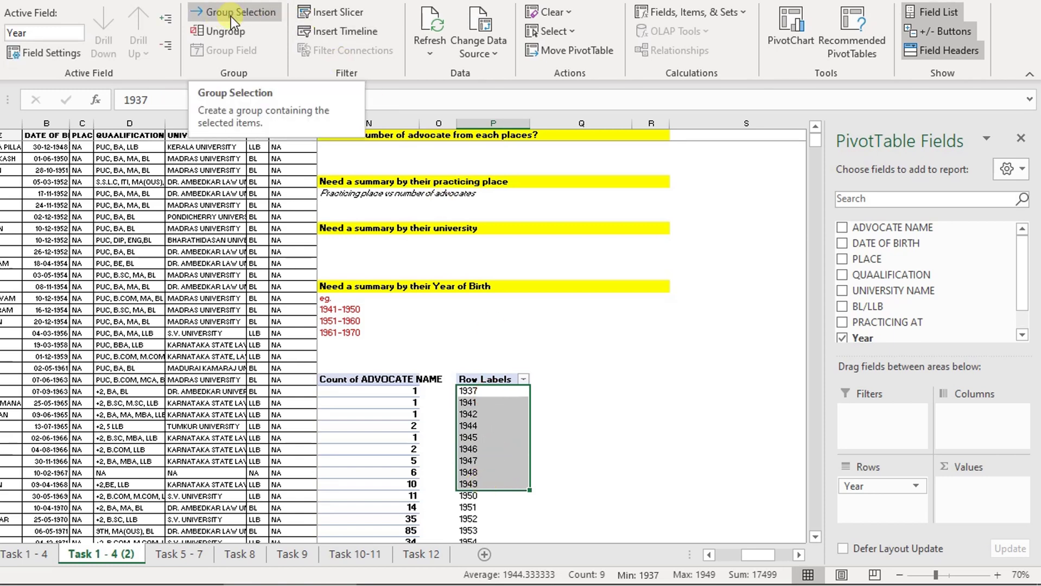
click(495, 450)
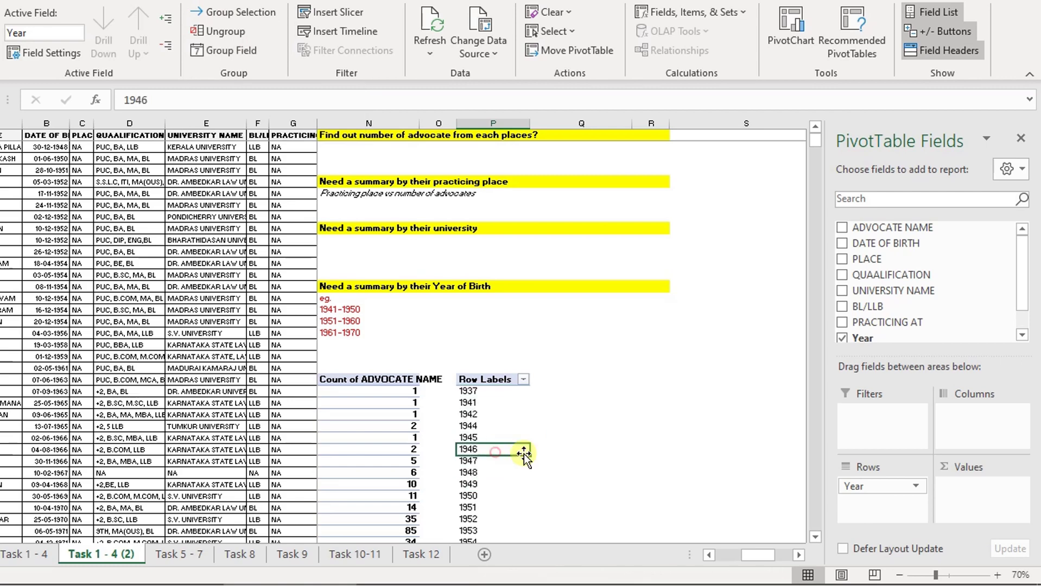
click(1021, 296)
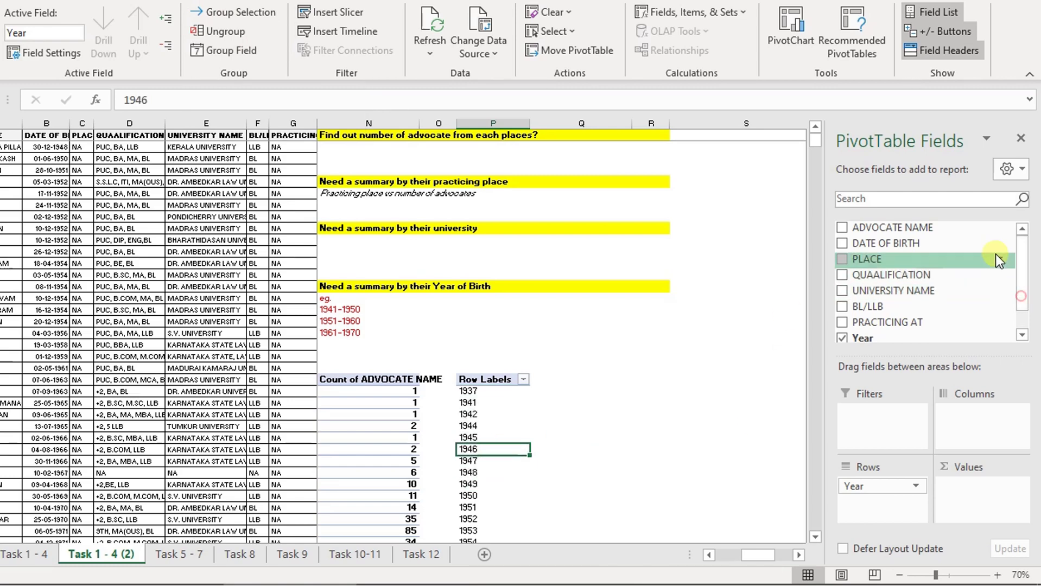
drag(940, 231, 984, 488)
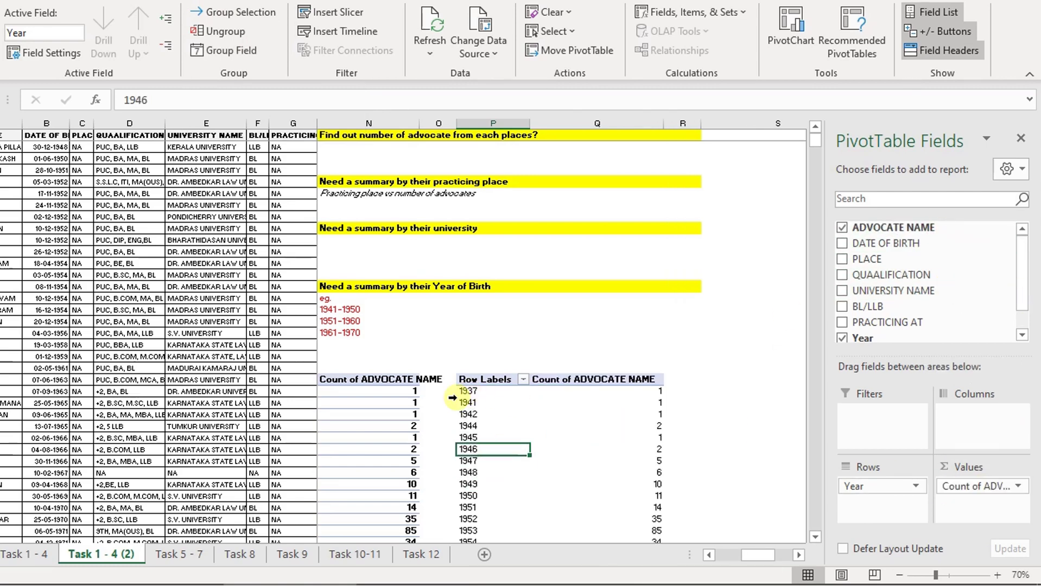
click(472, 392)
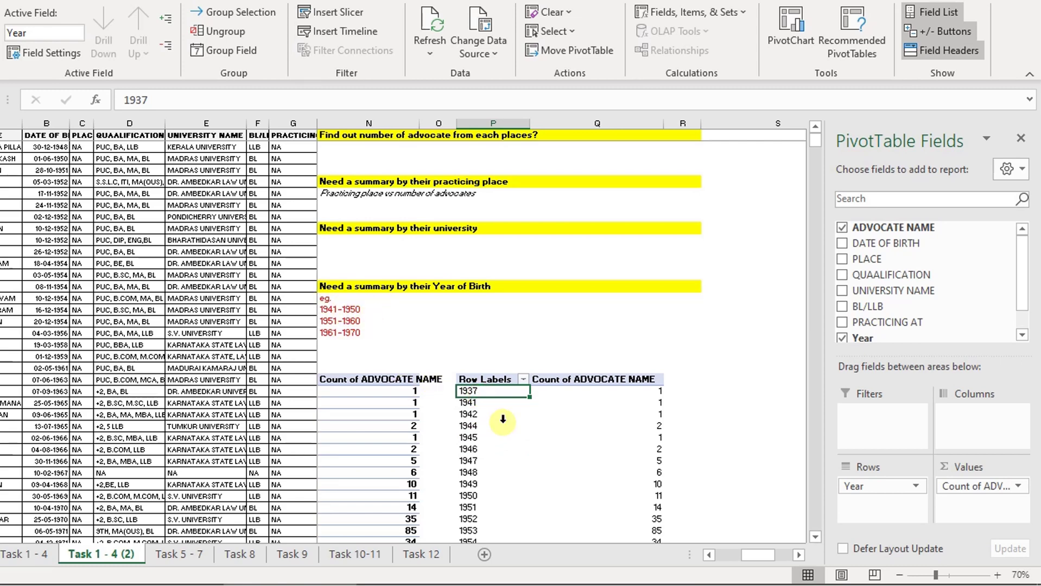
Step: Group years 1941–1950 into a collapsed row named '1941 - 1950', totalling 39
drag(500, 404, 500, 496)
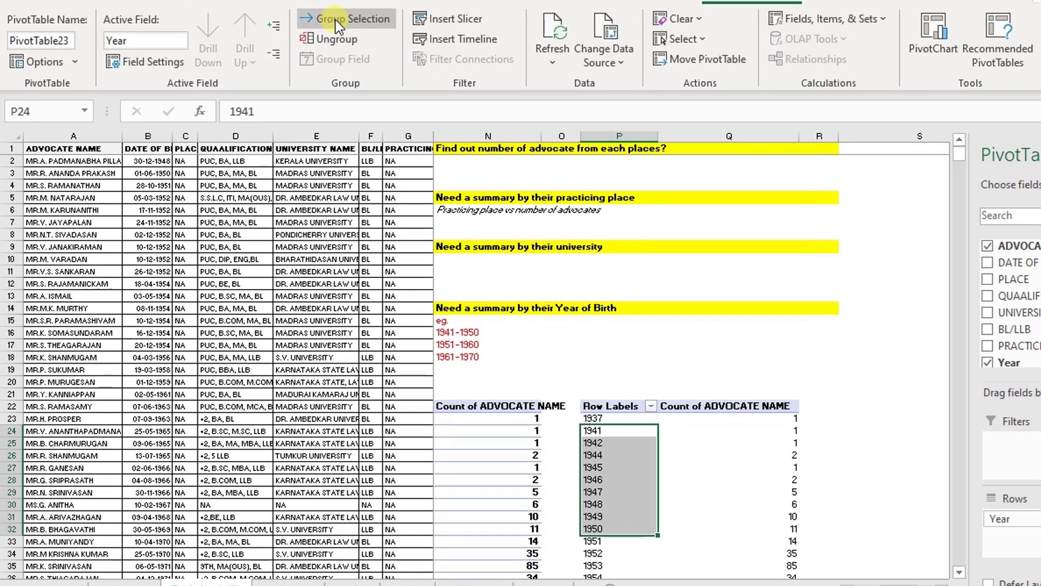
click(335, 20)
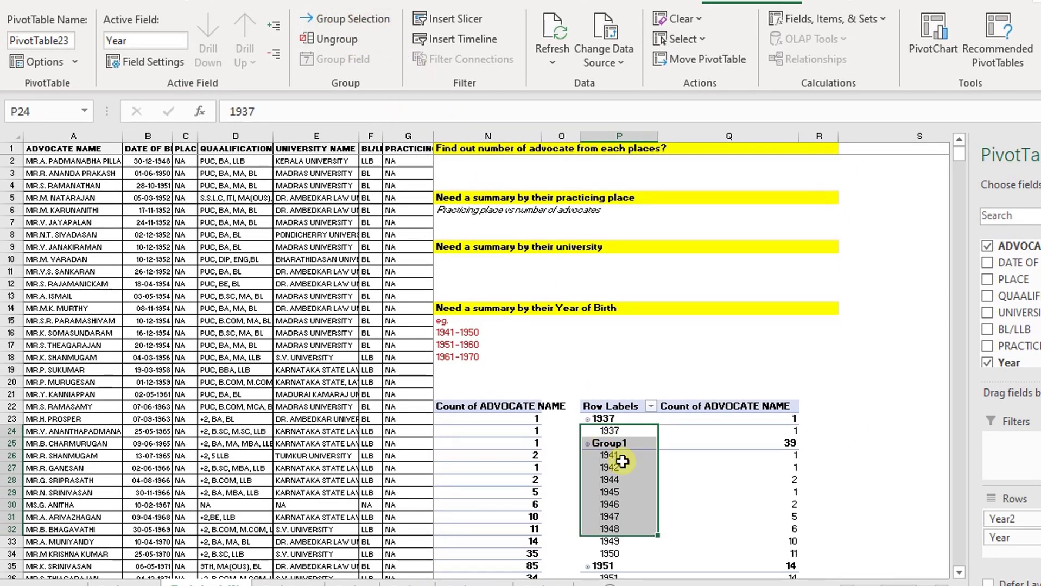
click(624, 443)
key(F2)
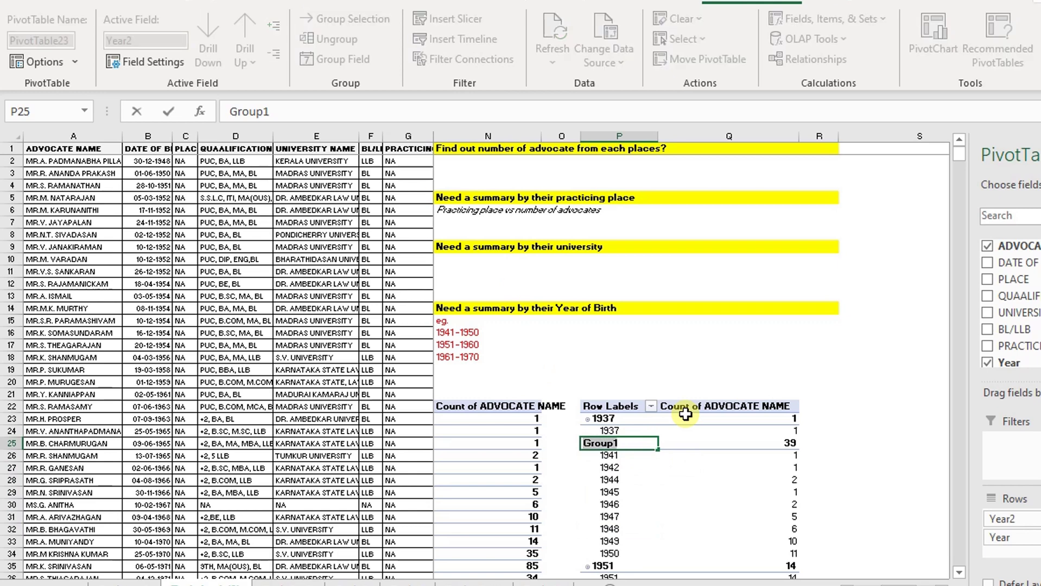
text(1941 - 1950)
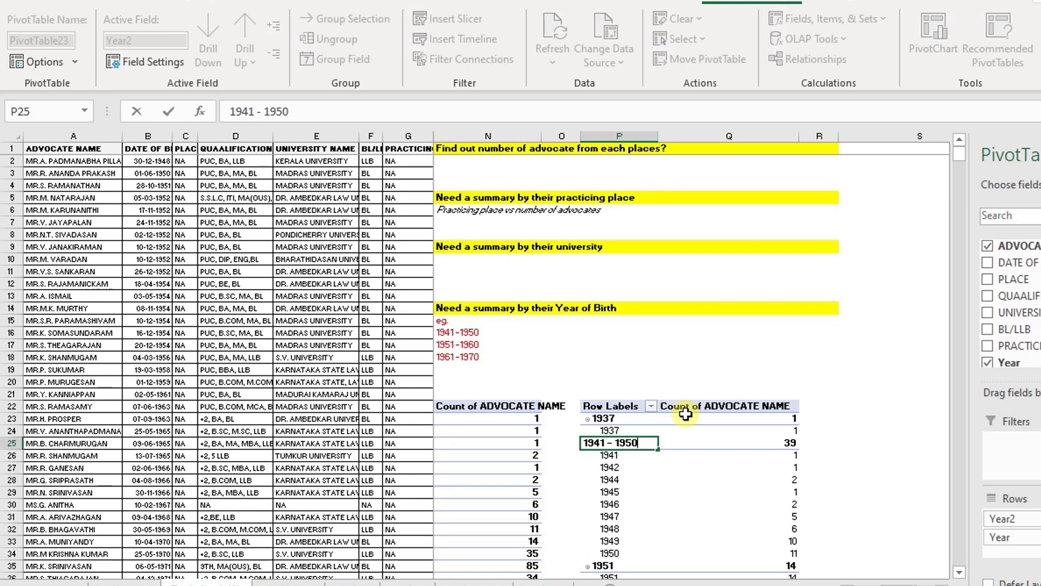
key(Return)
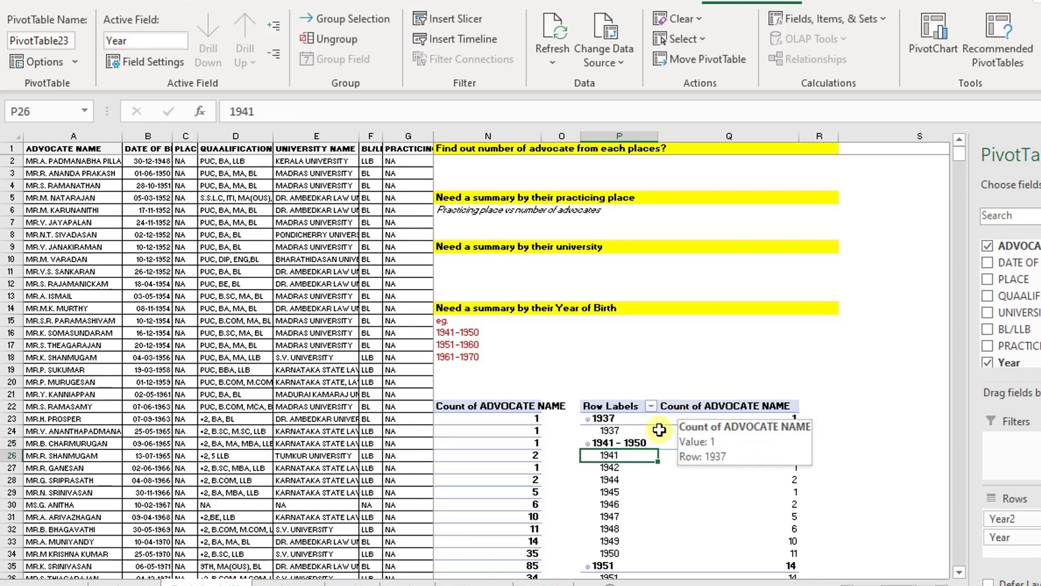
click(588, 445)
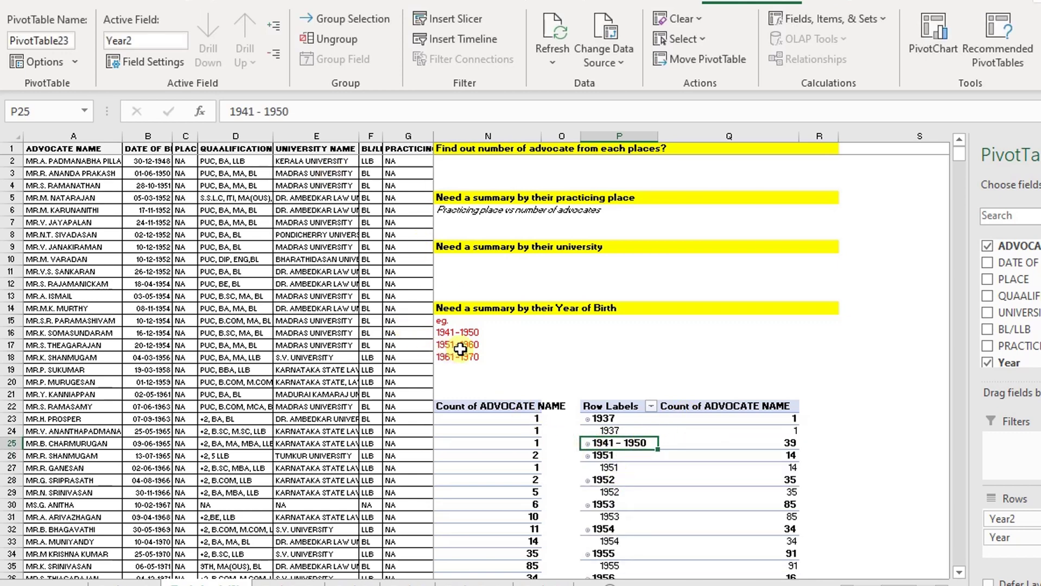
scroll(611, 429, down, 1)
Step: Group years 1951–1960 as '1951 - 1960' (325 advocates) and collapse the groups
drag(612, 419, 616, 471)
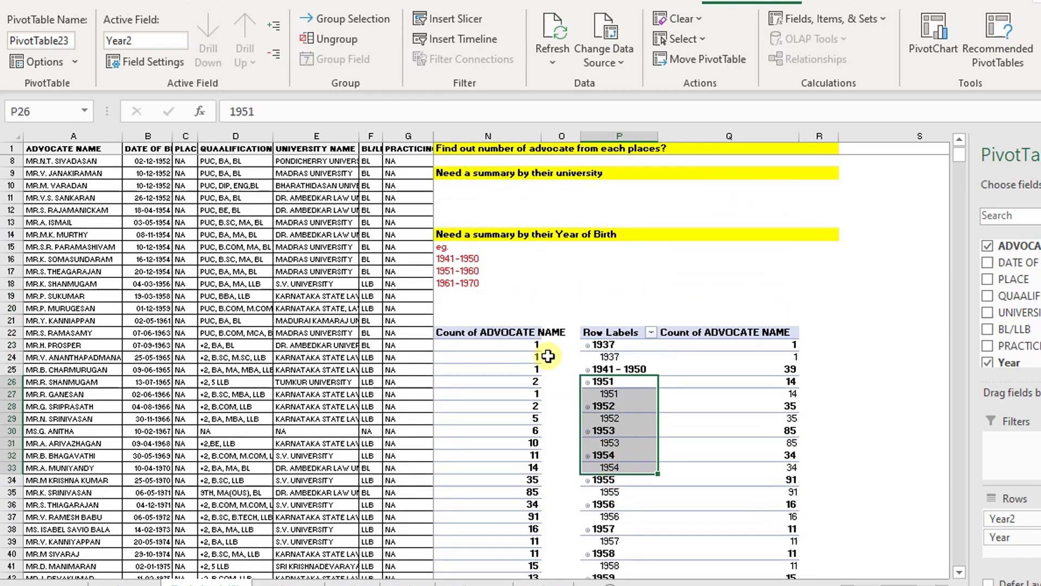
scroll(602, 504, down, 2)
scroll(622, 517, down, 1)
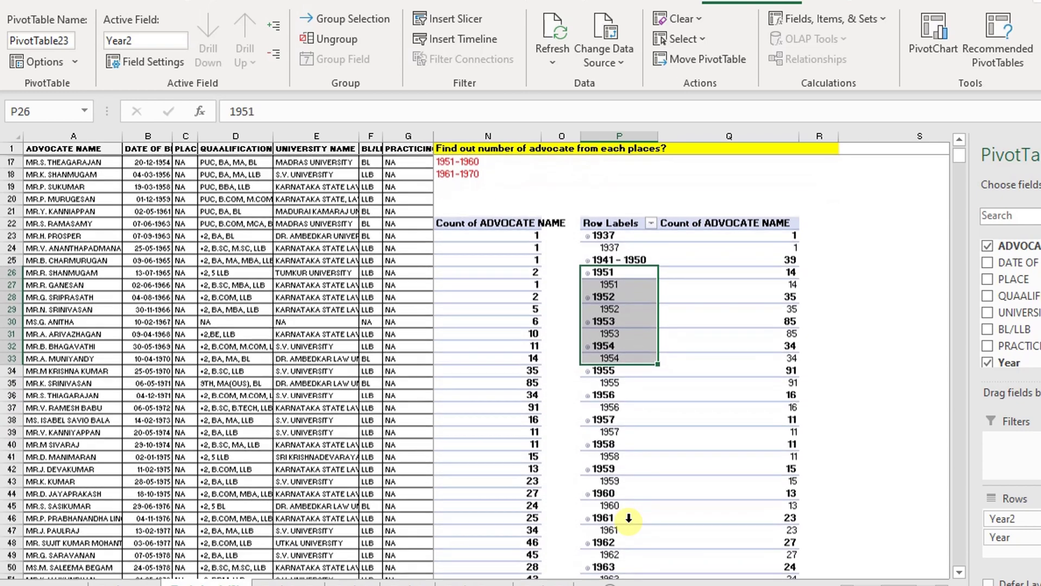
drag(621, 513, 621, 505)
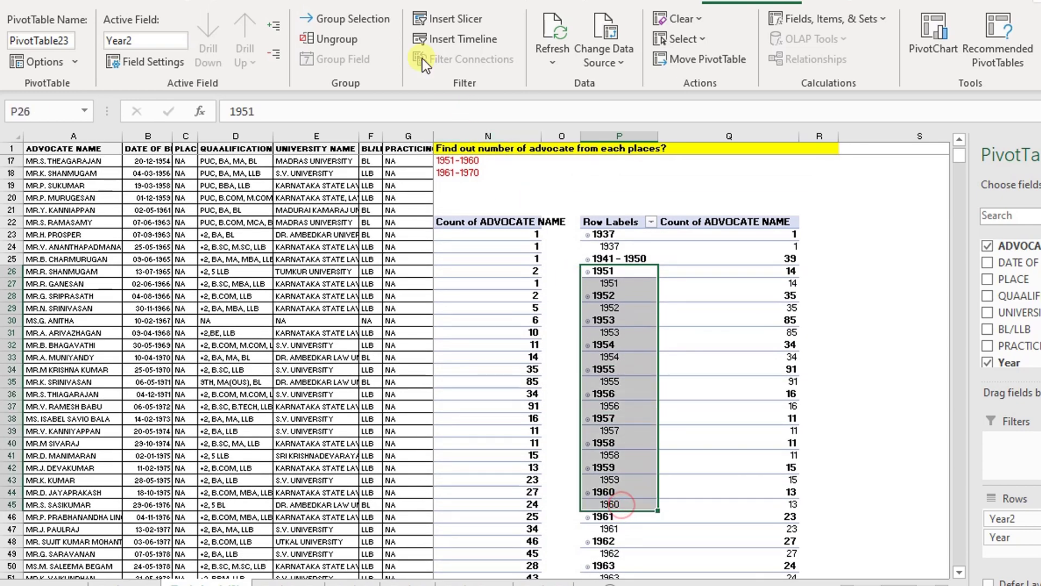
click(329, 19)
click(612, 271)
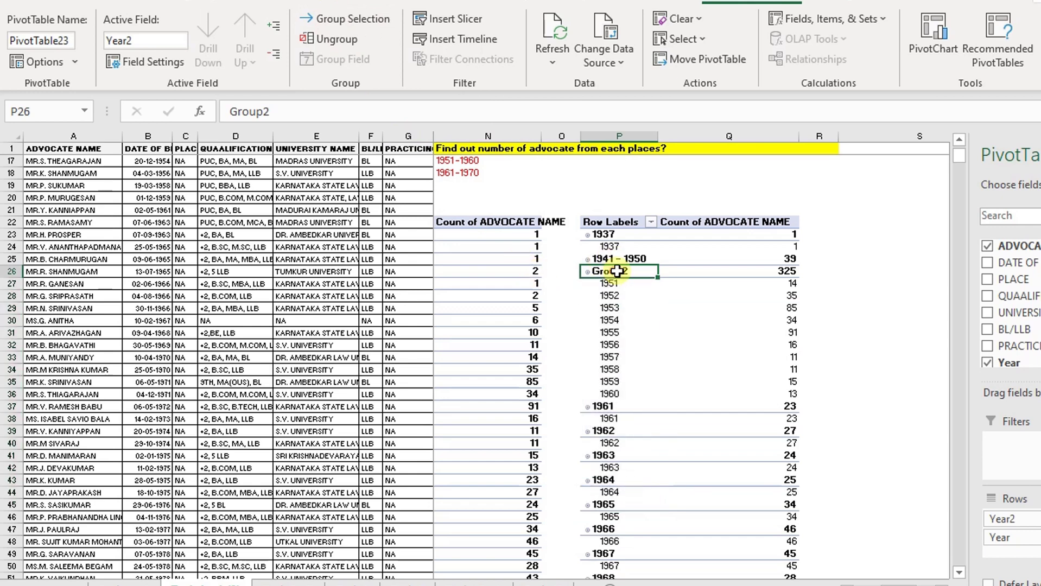
key(F2)
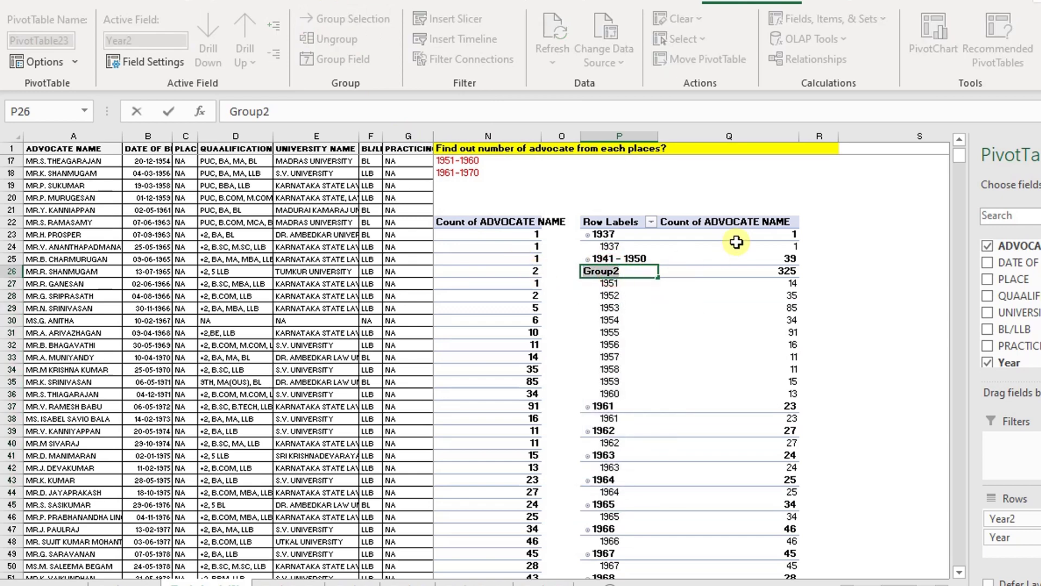
text(1951 - 1960)
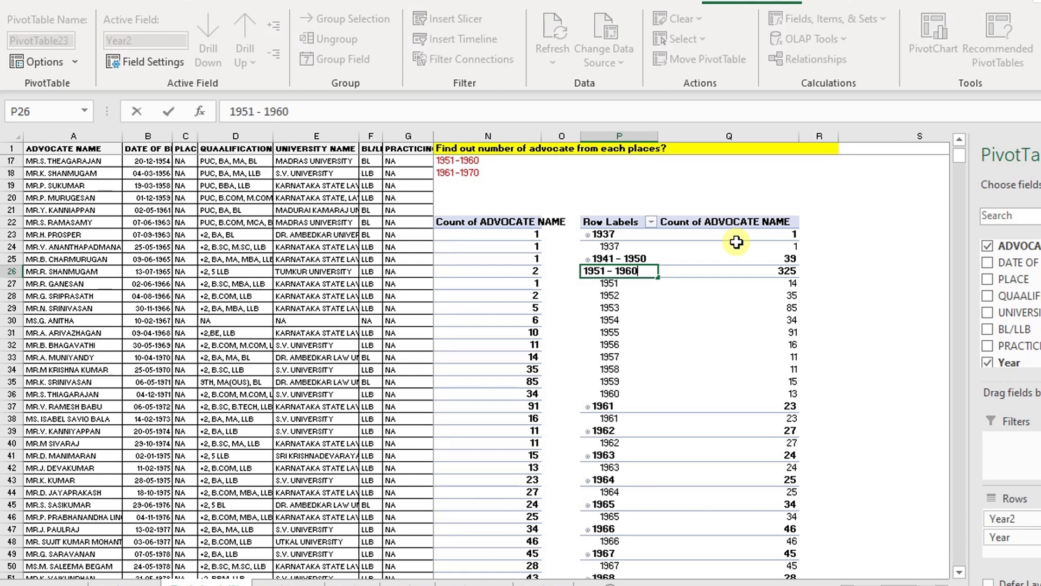
key(Return)
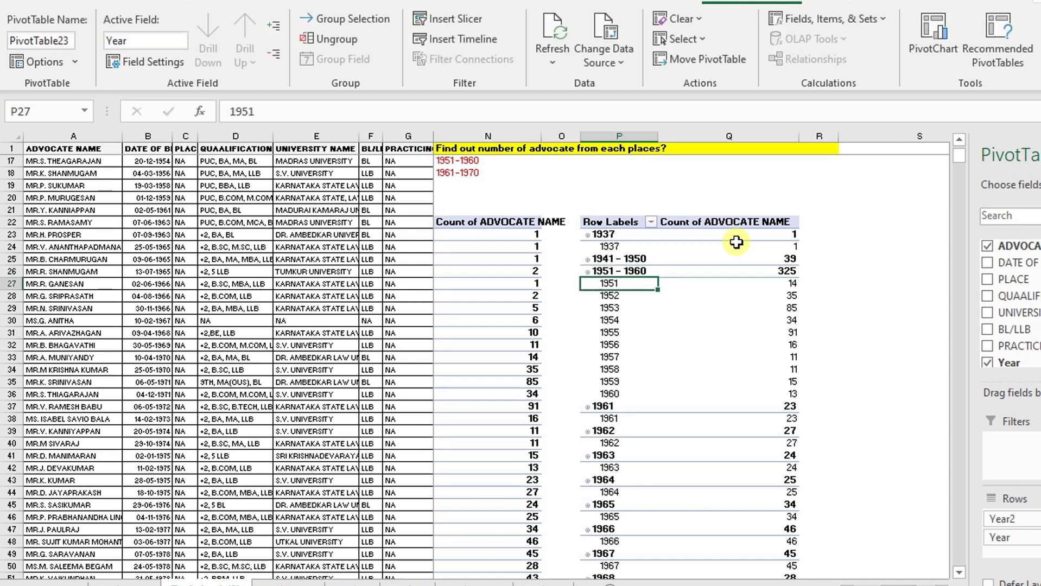
click(274, 56)
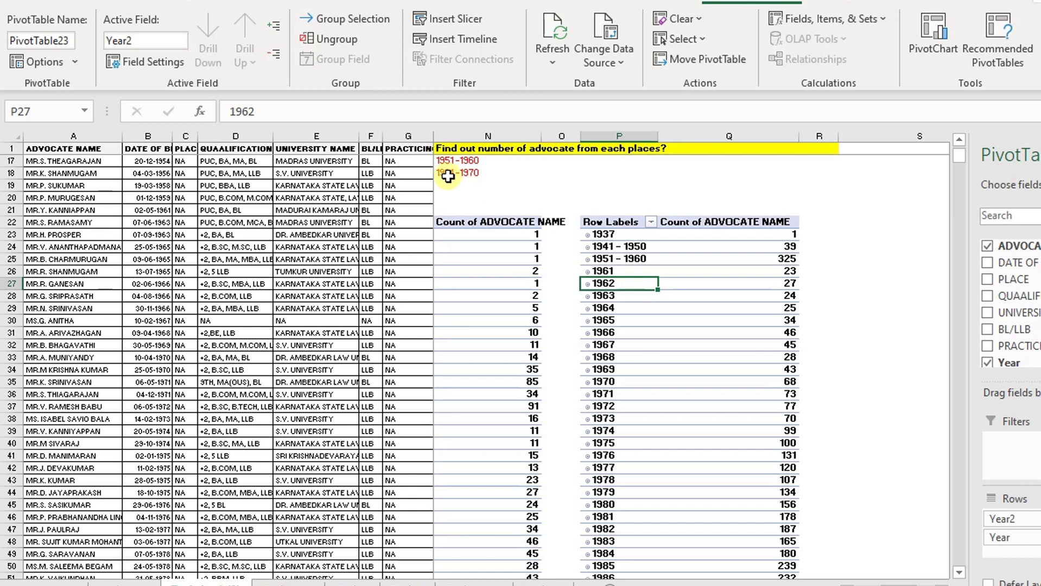
Step: Group years 1961–1970 into a collapsed row named '1961 - 1970', totalling 363
drag(618, 271, 628, 383)
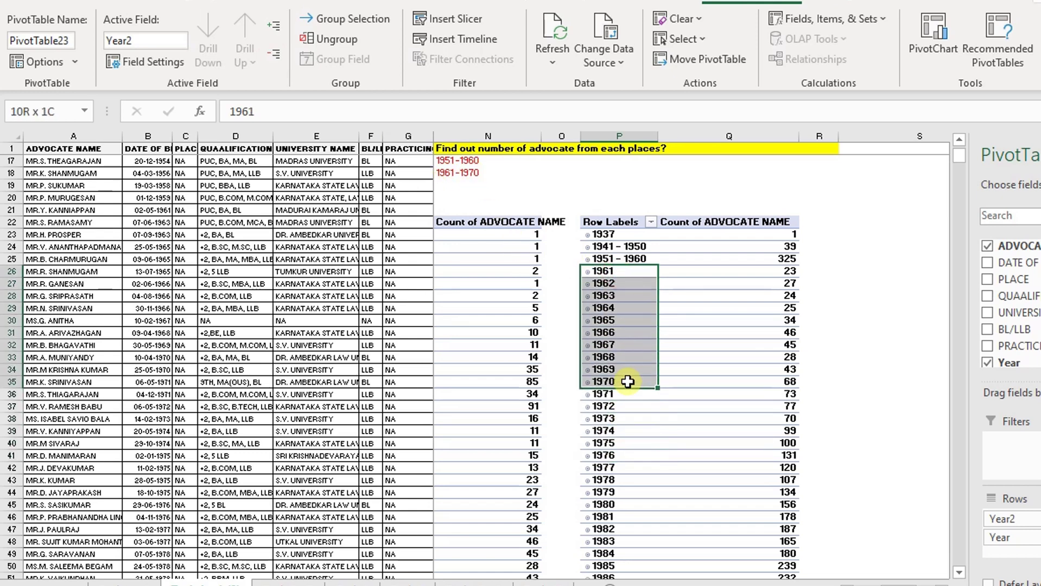
click(359, 21)
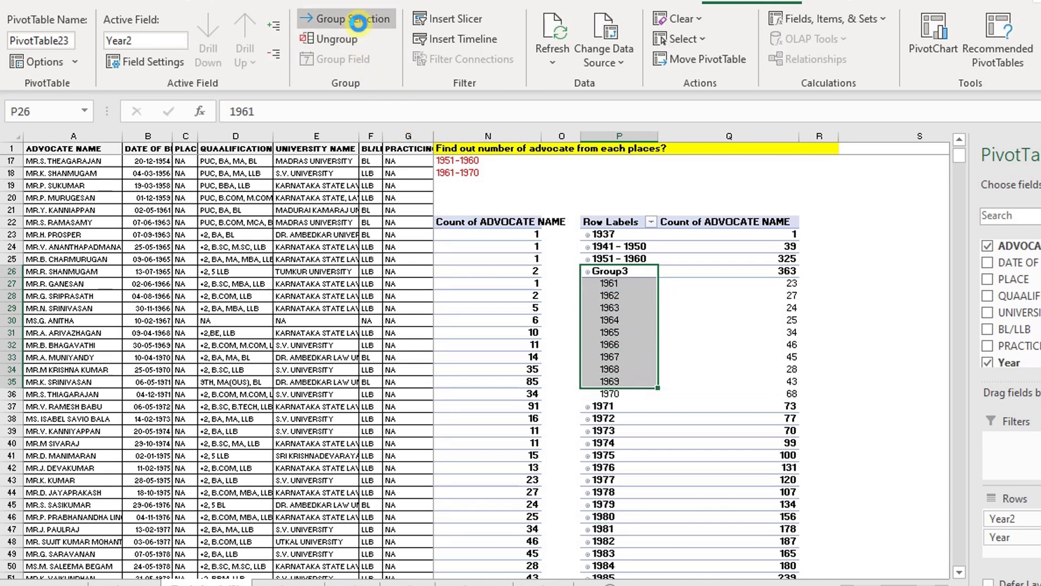
click(622, 271)
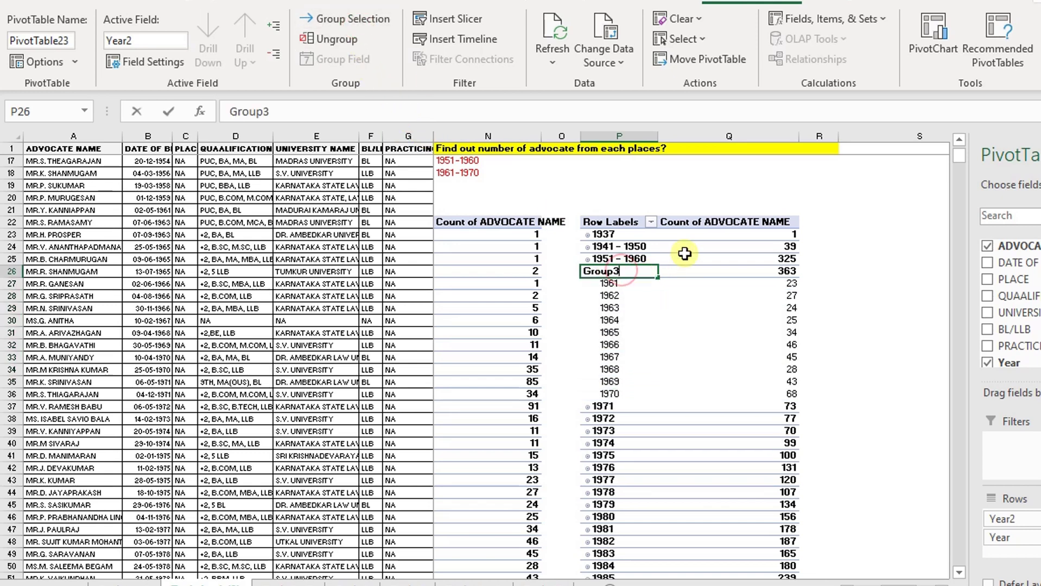
text(1961 - 1970)
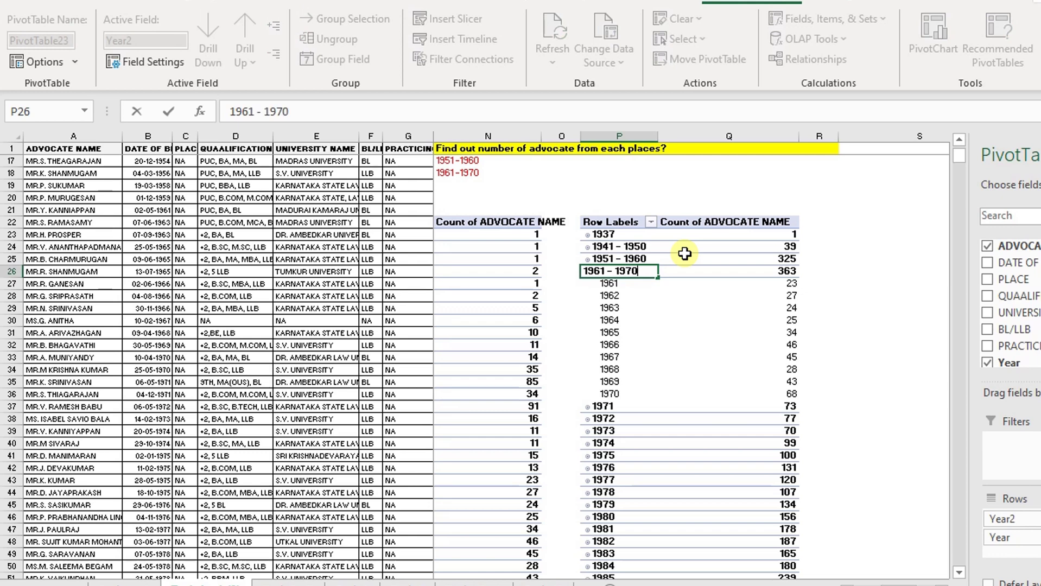
key(Return)
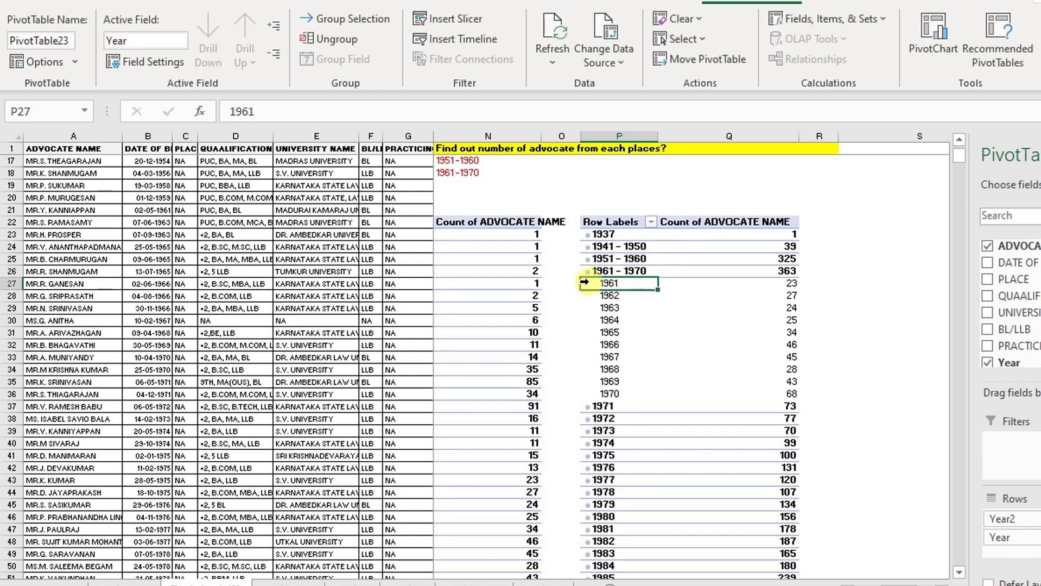
click(587, 271)
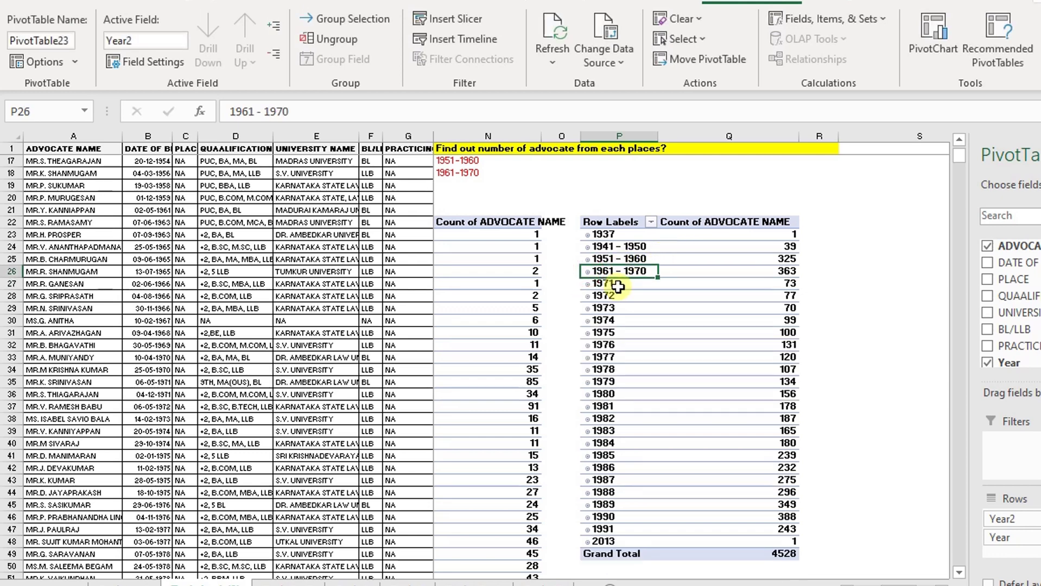
Step: Group the leftover years 1971–2013 together with 1937 into a new group
drag(624, 541, 621, 286)
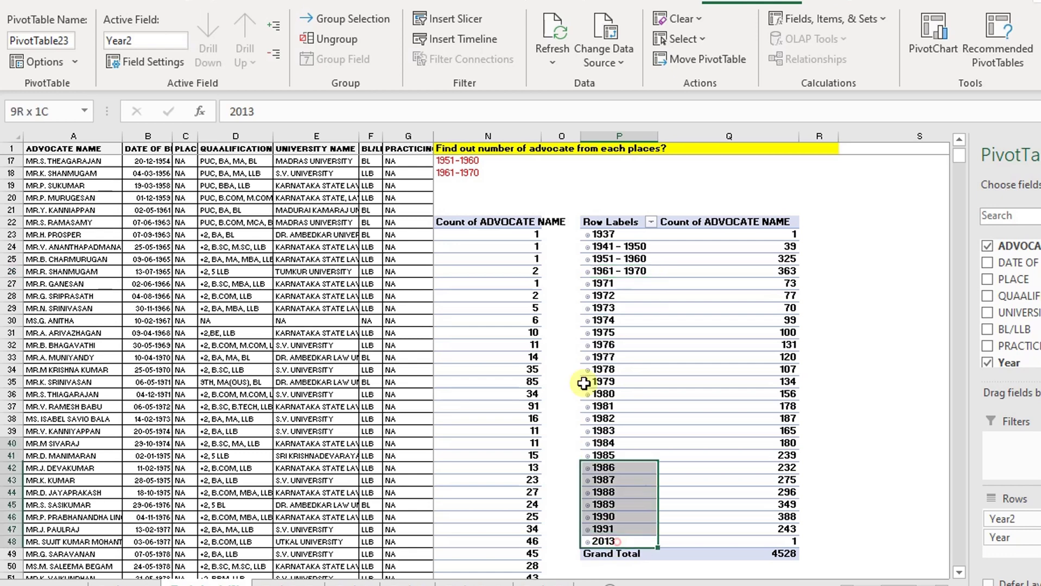
click(623, 235)
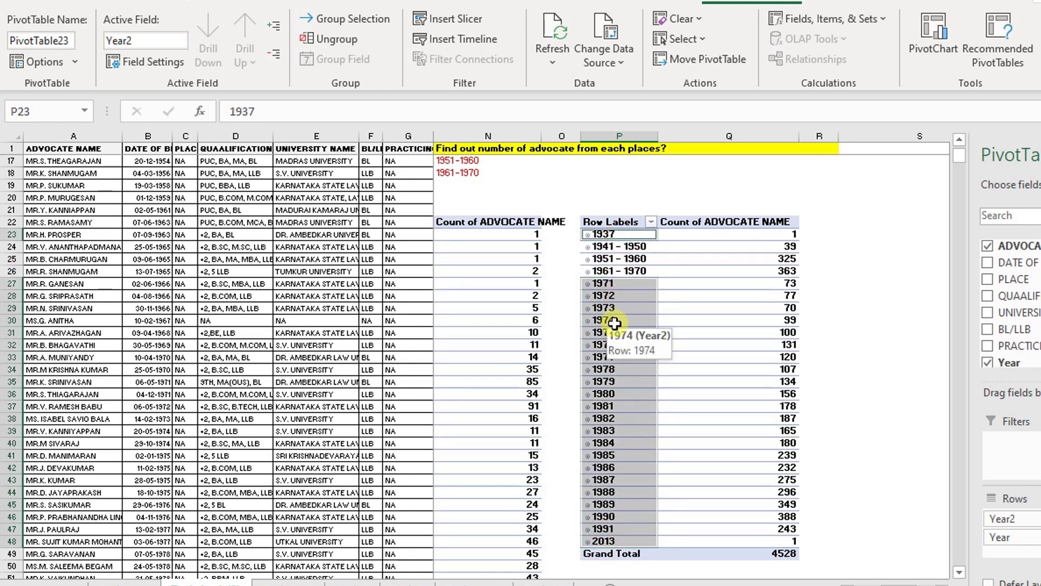
click(370, 25)
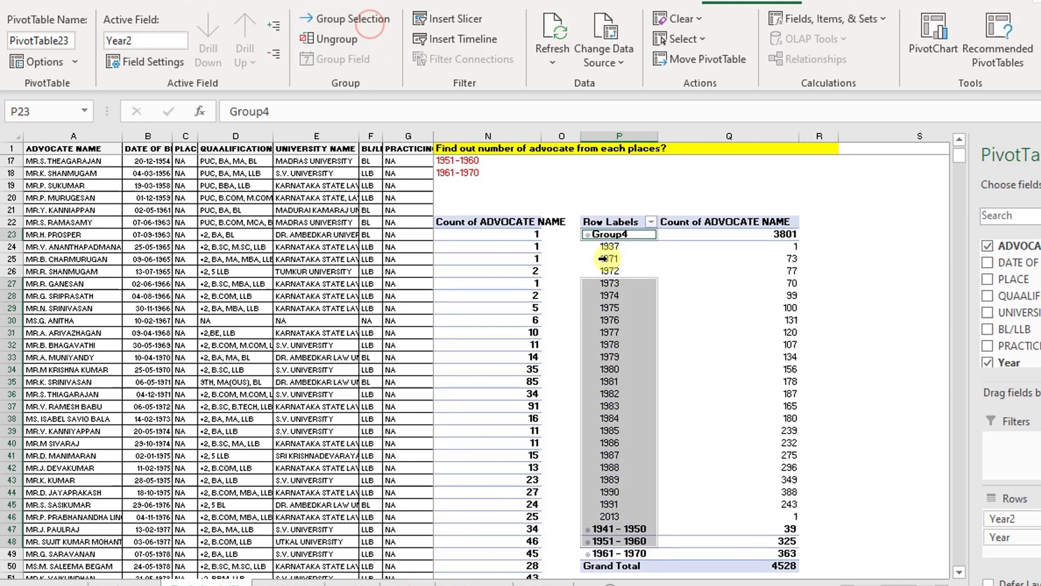
Step: Rename the new Group4 label to 'Others'
click(615, 235)
text(Other)
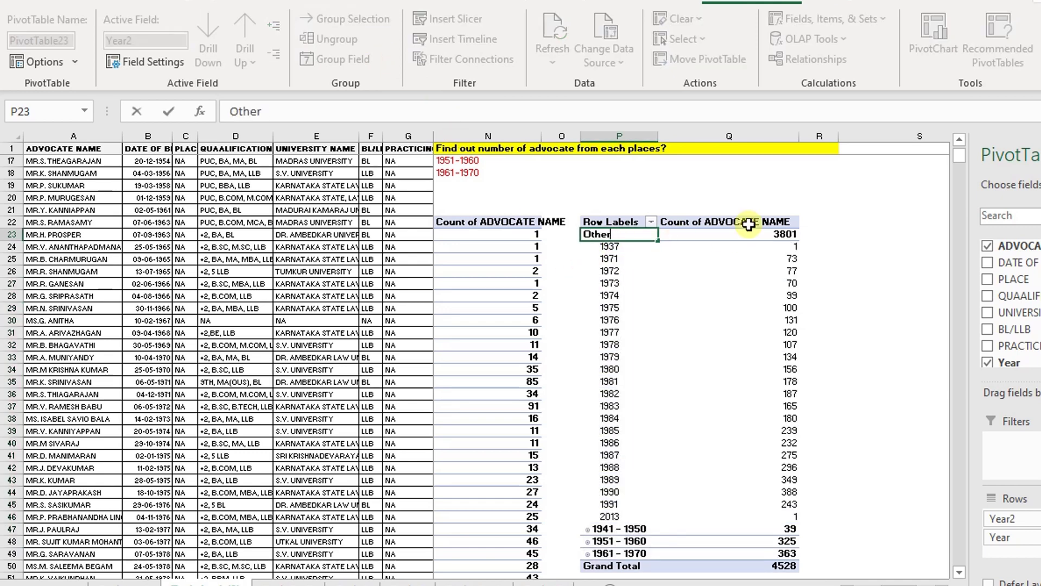
key(Return)
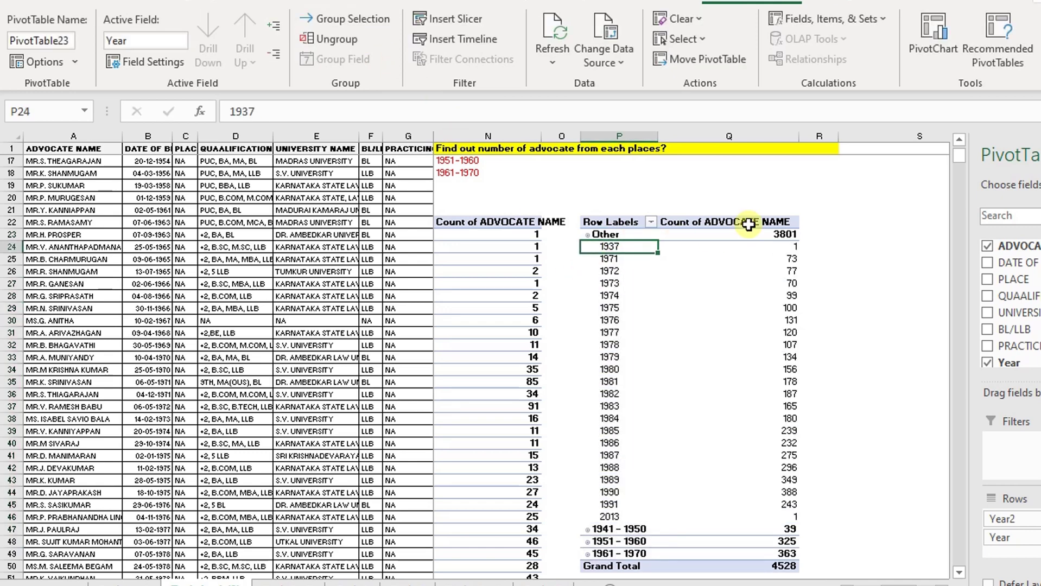
key(Up)
key(F2)
text(s)
key(Return)
Step: Collapse the Year groups so only the four group totals show, summing to 4528
click(273, 55)
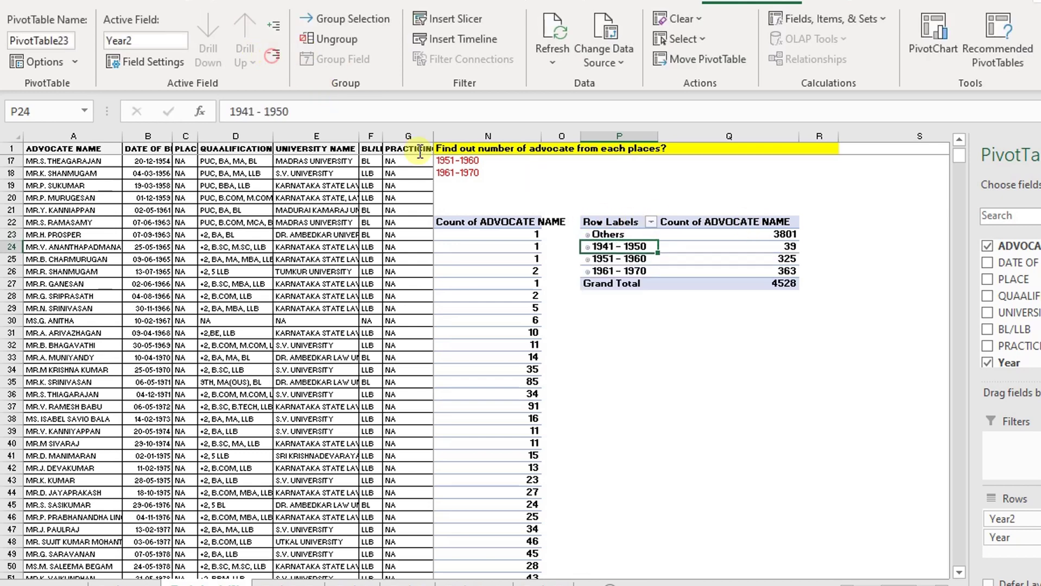
click(633, 199)
scroll(646, 261, up, 4)
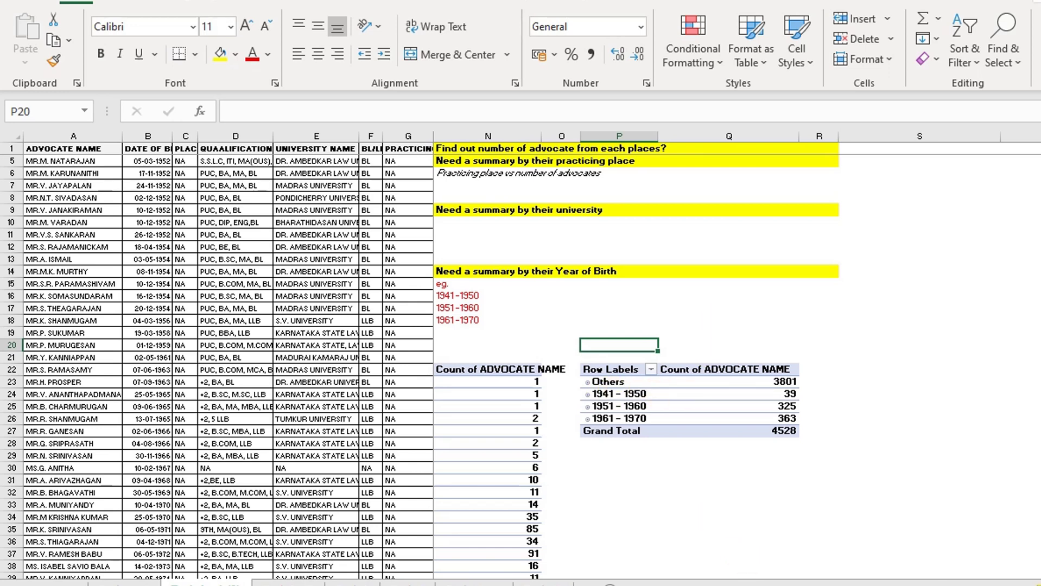
scroll(530, 298, left, 2)
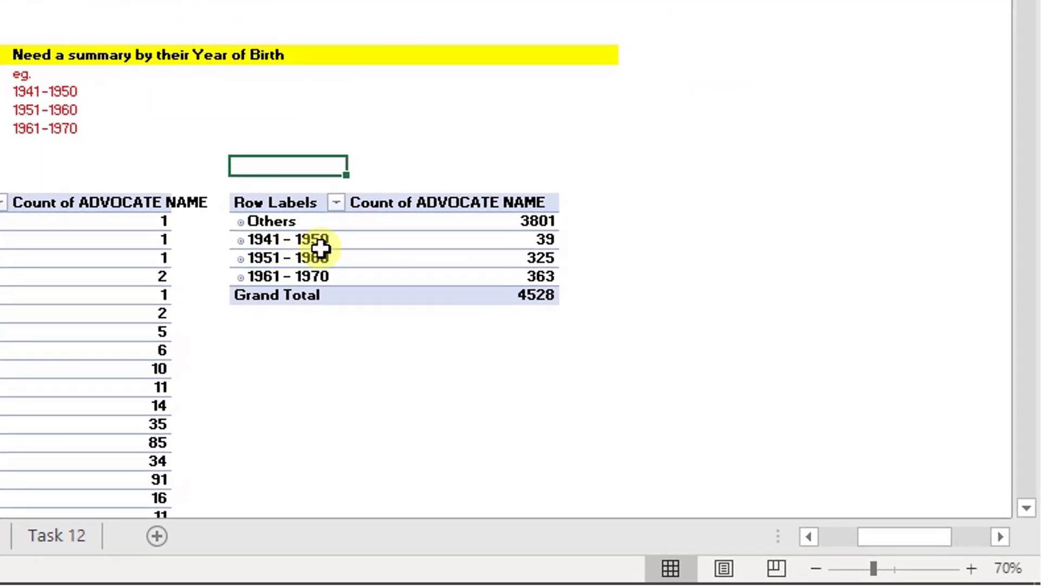
click(516, 241)
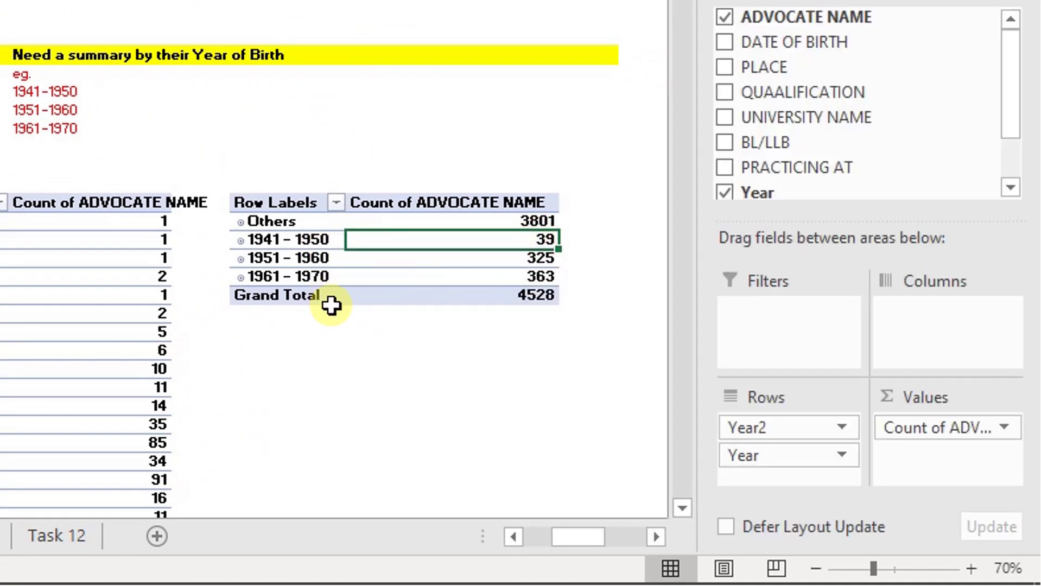
click(280, 274)
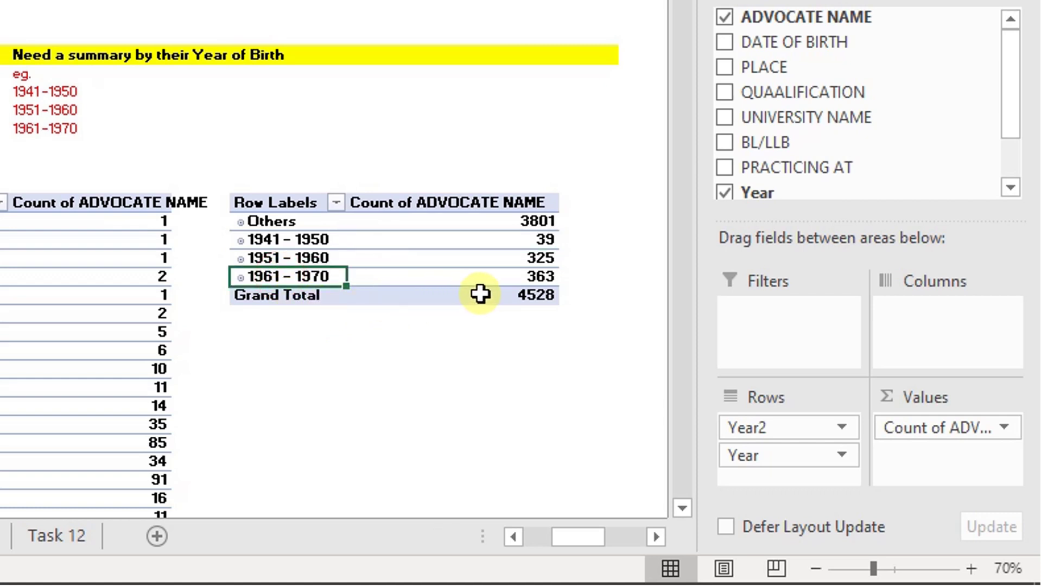
mouse_move(525, 277)
mouse_down()
mouse_move(531, 246)
mouse_move(269, 222)
mouse_up()
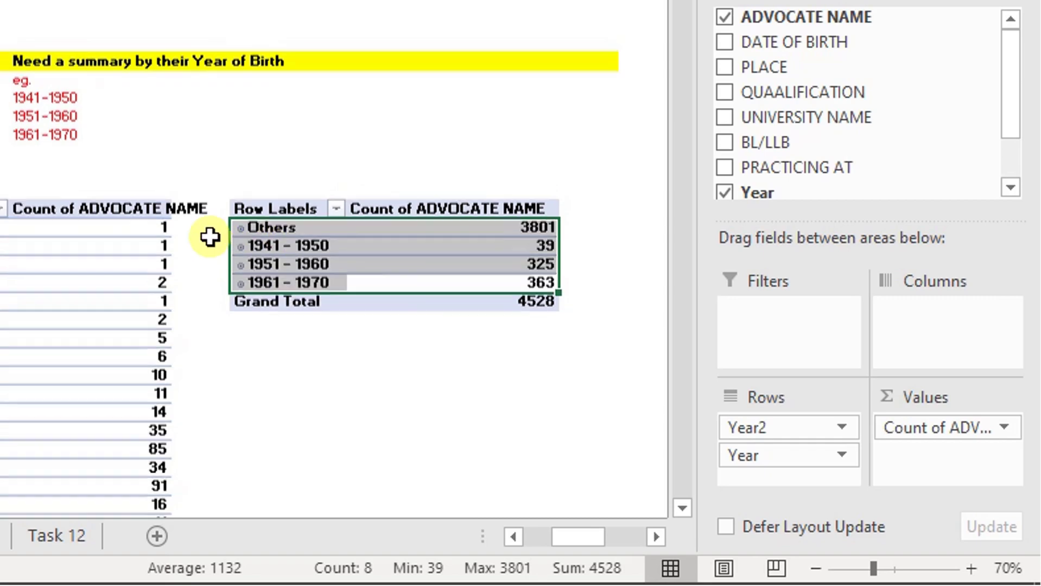
scroll(204, 232, up, 1)
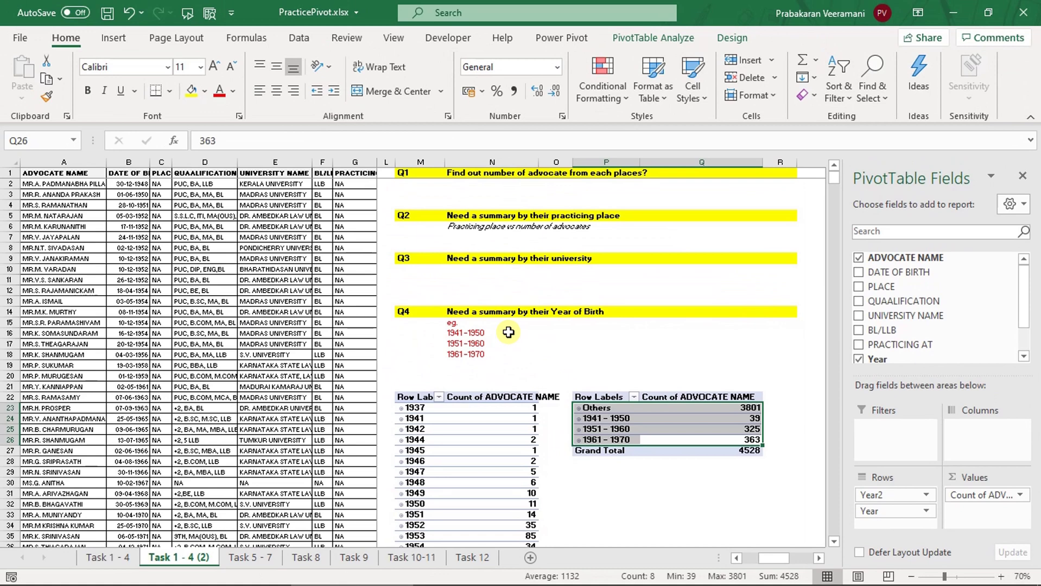
mouse_move(438, 183)
mouse_down()
mouse_move(427, 279)
mouse_move(786, 353)
mouse_up()
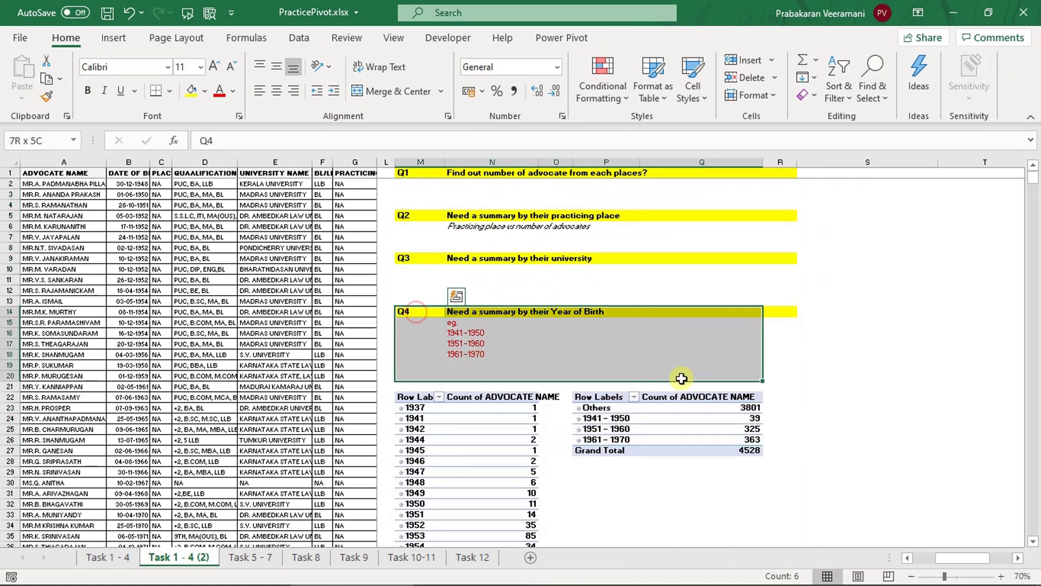
click(489, 332)
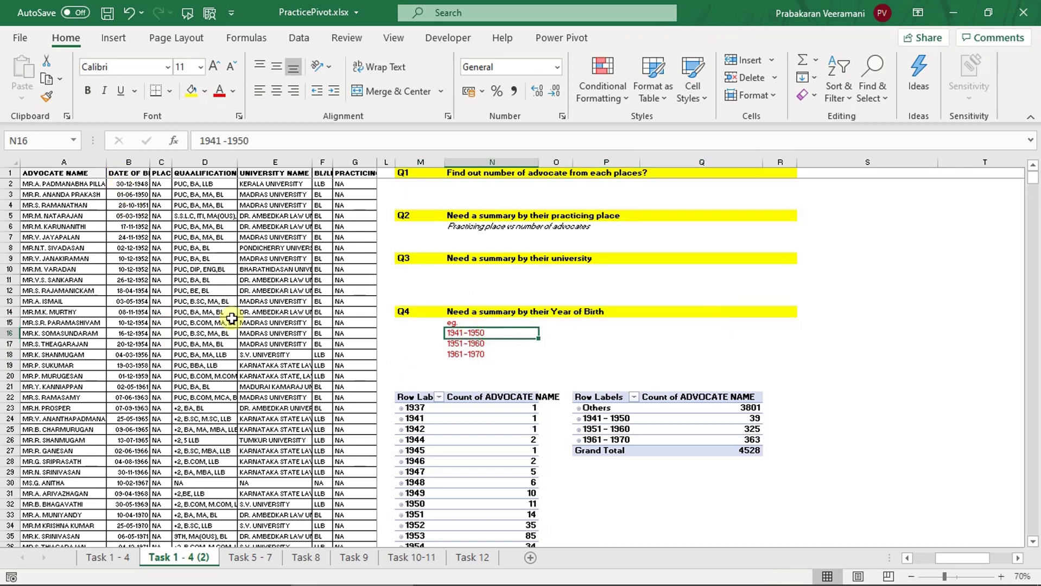